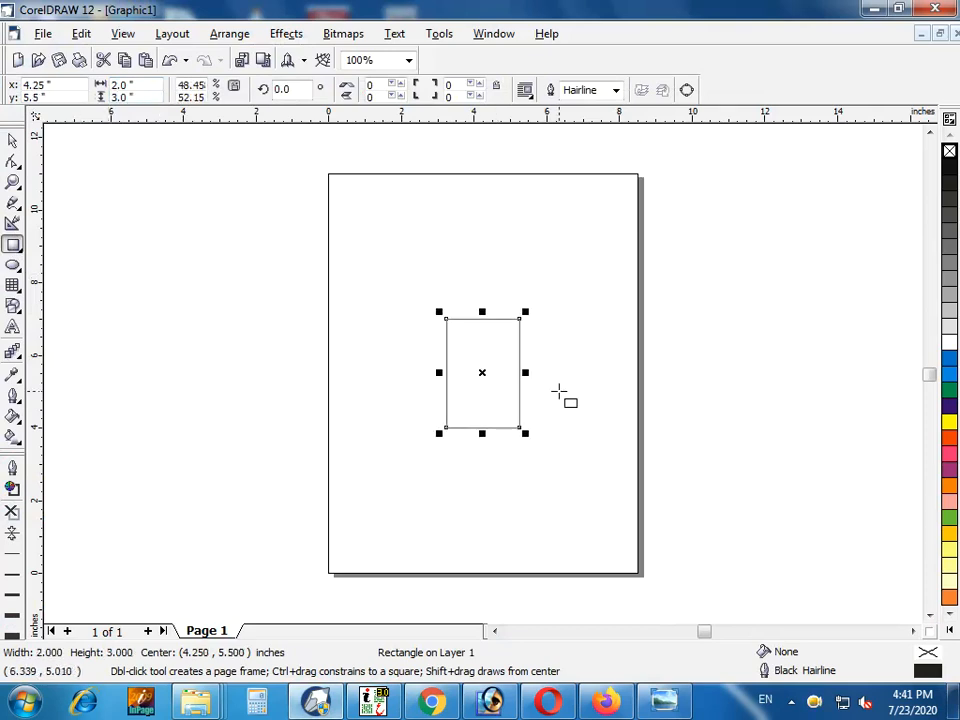
# Add a second rectangle 2.1 inches wide and 3.1 inches high, concentric around the existing 2 by 3 inch rectangle
pyautogui.hotkey('shift', 'F2')
pyautogui.press('space')
pyautogui.click(282, 379)
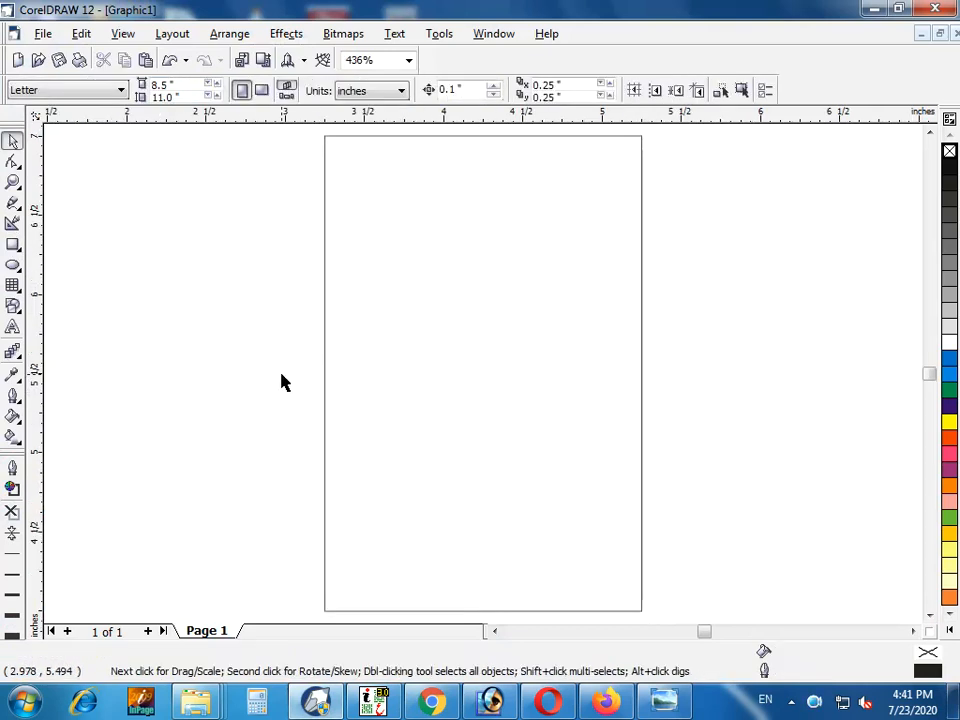
pyautogui.click(325, 328)
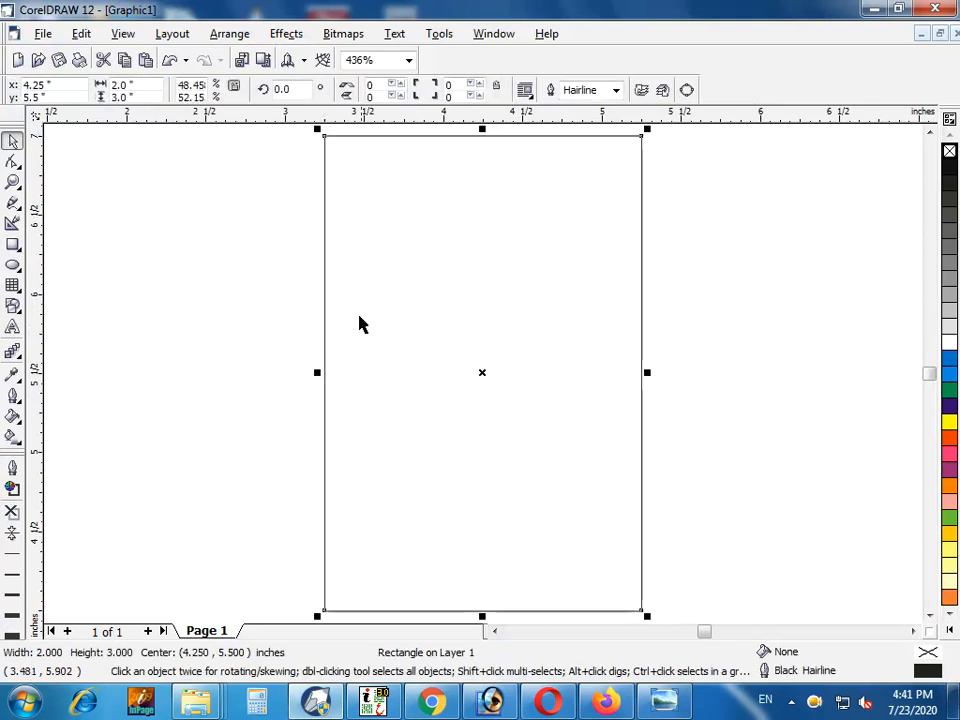
pyautogui.click(148, 84)
pyautogui.write('2')
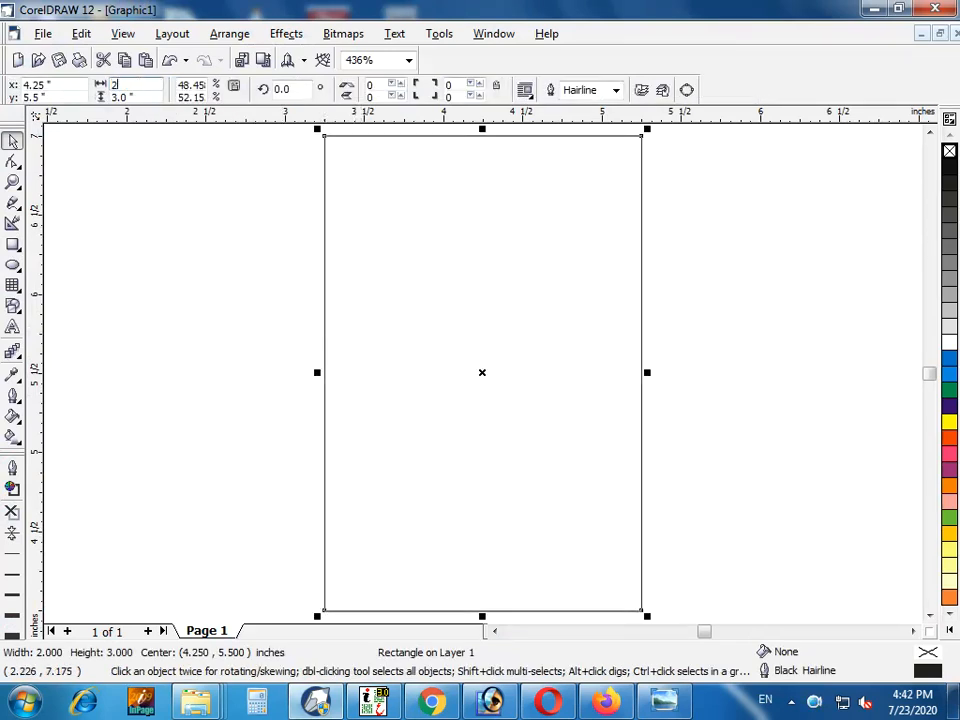
pyautogui.write('.1')
pyautogui.press('Tab')
pyautogui.write('3.1')
pyautogui.press('Return')
pyautogui.click(336, 150)
pyautogui.click(336, 135)
pyautogui.keyDown('shift'); pyautogui.click(332, 129); pyautogui.keyUp('shift')
pyautogui.click(483, 93)
pyautogui.click(311, 154)
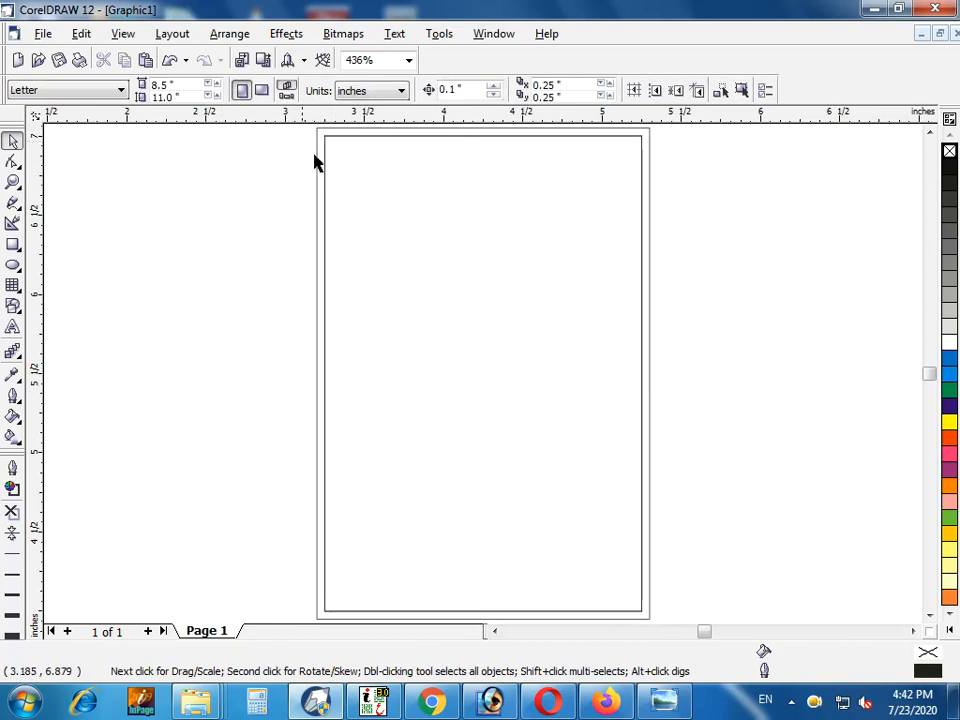
# Draw a smaller rectangle of about 1.81 by 1.45 inches inside the upper half of the 2 by 3 inch rectangle
pyautogui.click(12, 244)
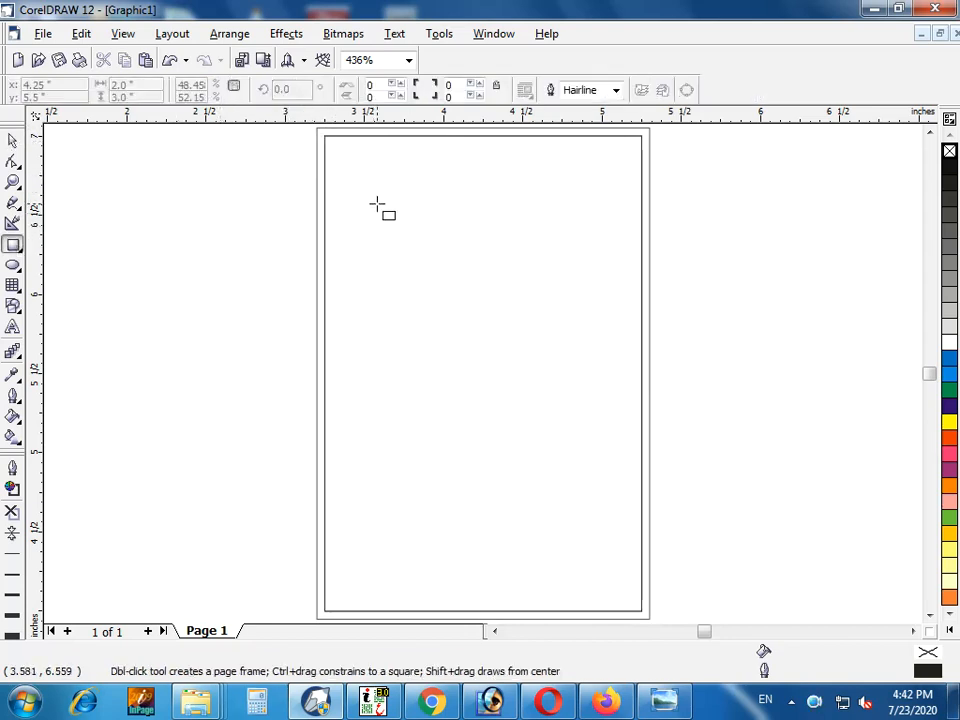
pyautogui.moveTo(331, 148); pyautogui.dragTo(632, 389)
pyautogui.press('space')
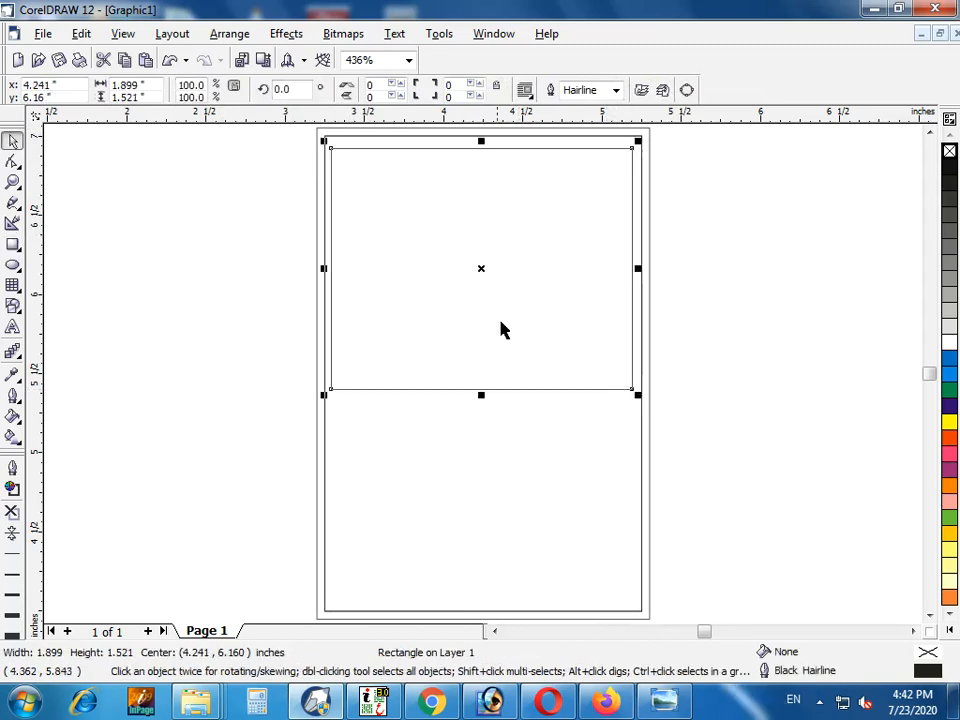
pyautogui.moveTo(483, 268); pyautogui.dragTo(485, 262)
pyautogui.press('space')
pyautogui.press('space')
pyautogui.moveTo(639, 134); pyautogui.dragTo(633, 140)
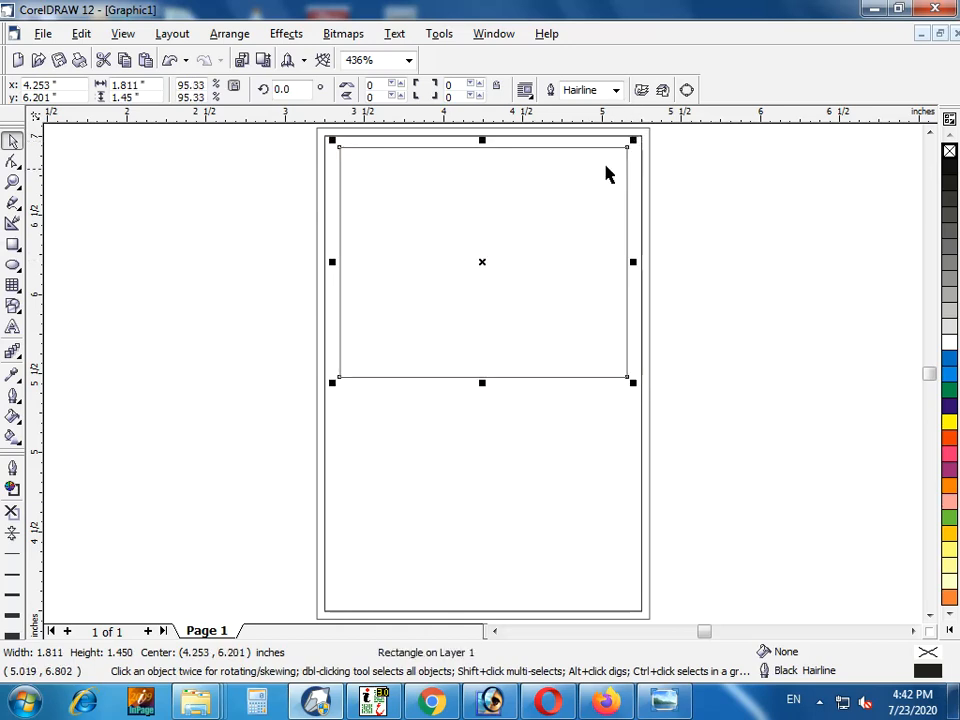
# Center the small rectangle horizontally on the 2 by 3 inch rectangle and give it a 1 pt outline
pyautogui.keyDown('shift'); pyautogui.click(643, 367); pyautogui.keyUp('shift')
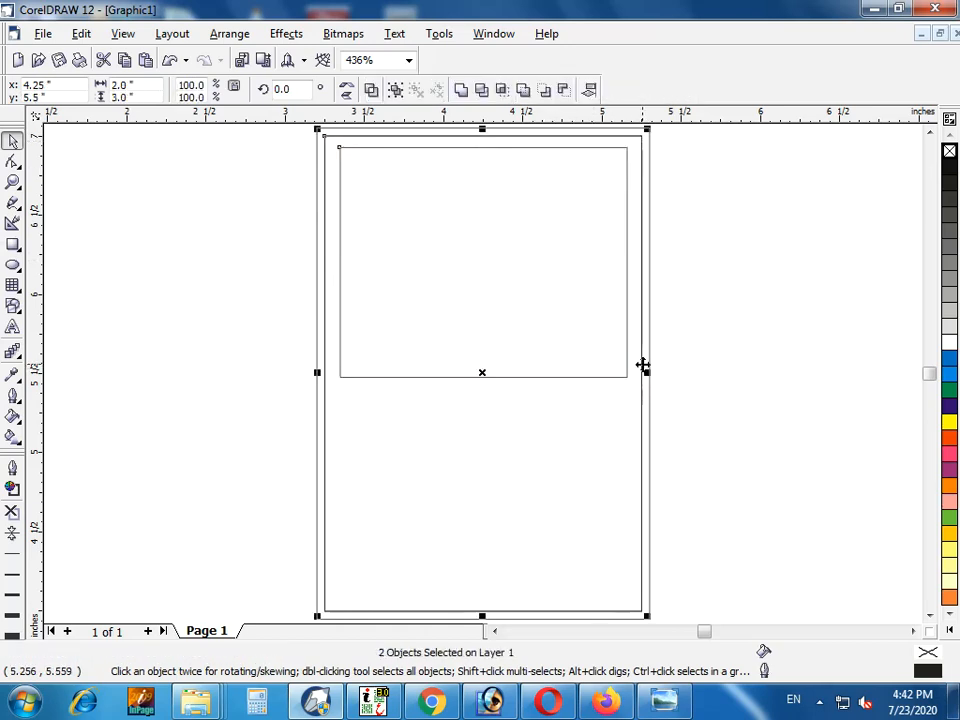
pyautogui.click(678, 365)
pyautogui.click(391, 147)
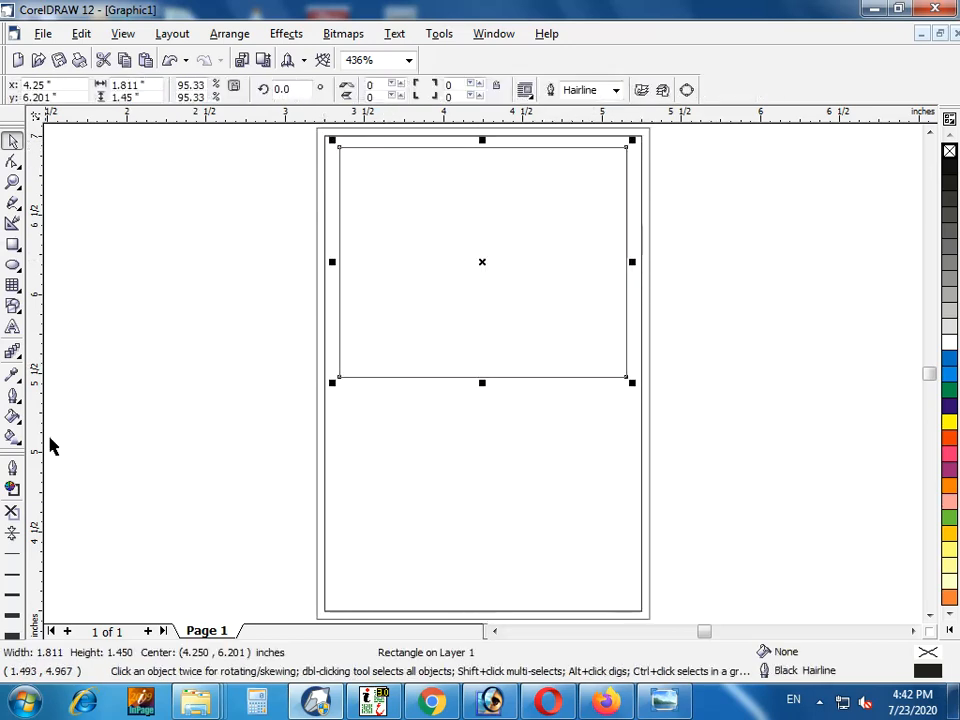
pyautogui.click(12, 594)
pyautogui.click(103, 411)
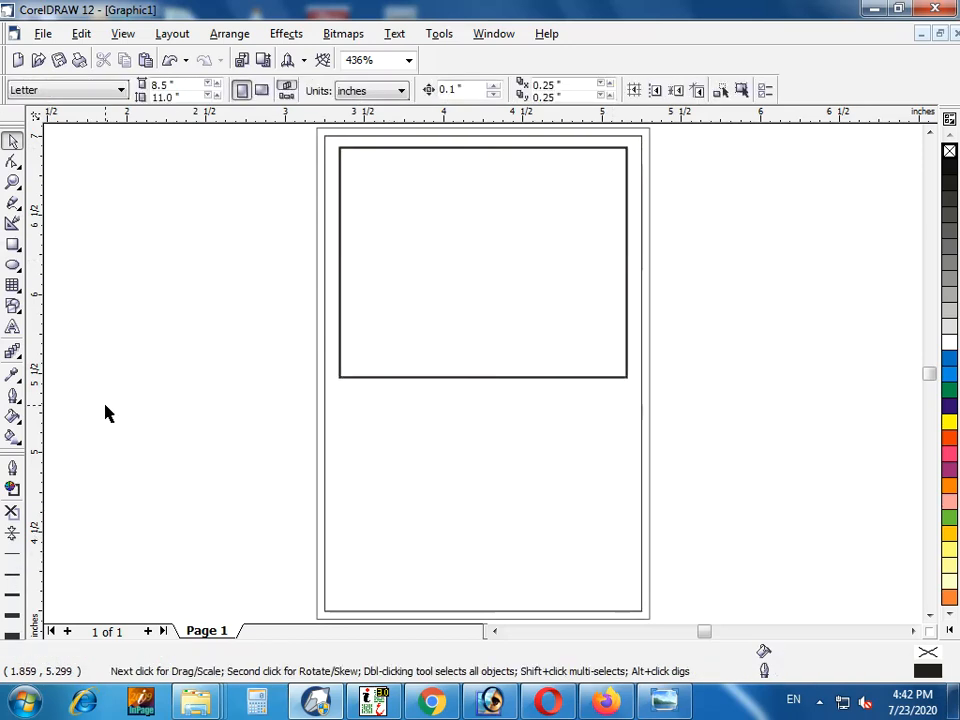
# Add the artistic text "HOME TUITION" on two lines beside the card
pyautogui.click(12, 327)
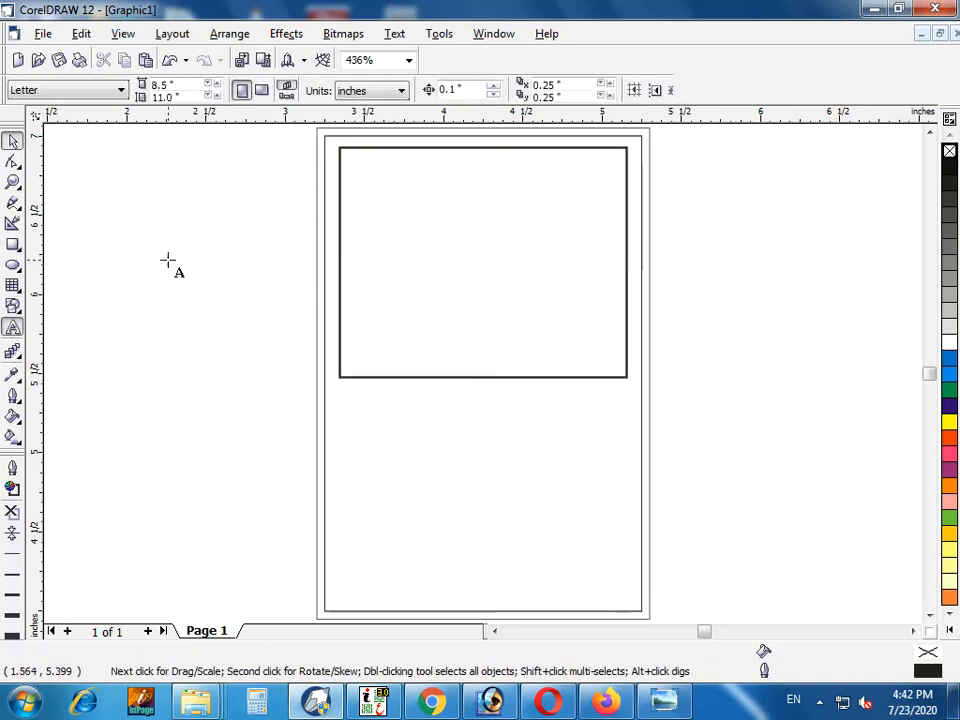
pyautogui.click(168, 259)
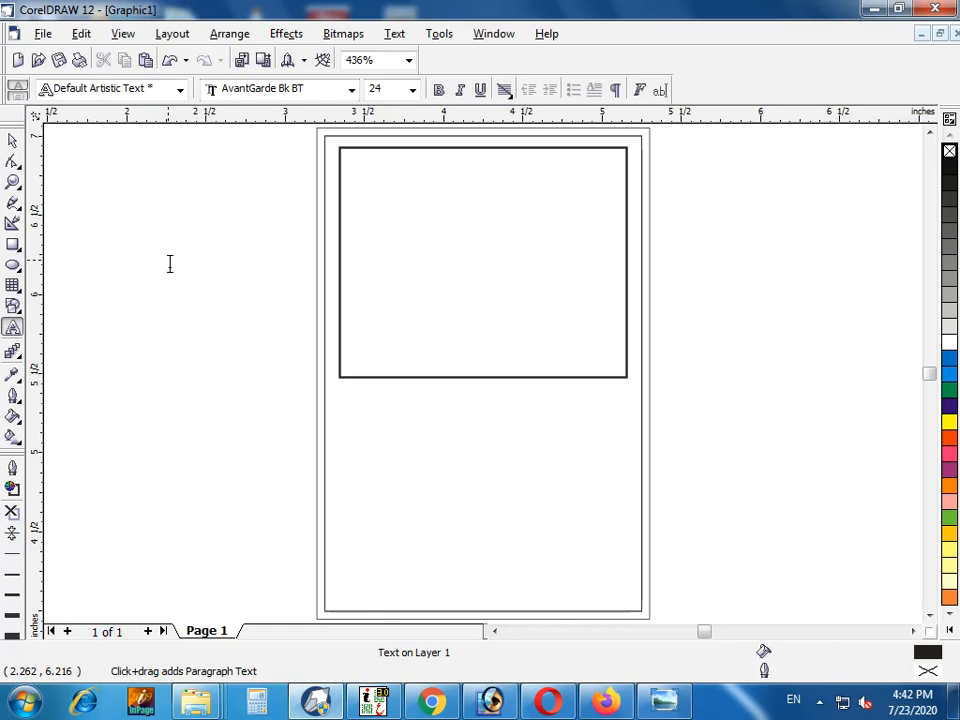
pyautogui.click(169, 263)
pyautogui.write('HOME ')
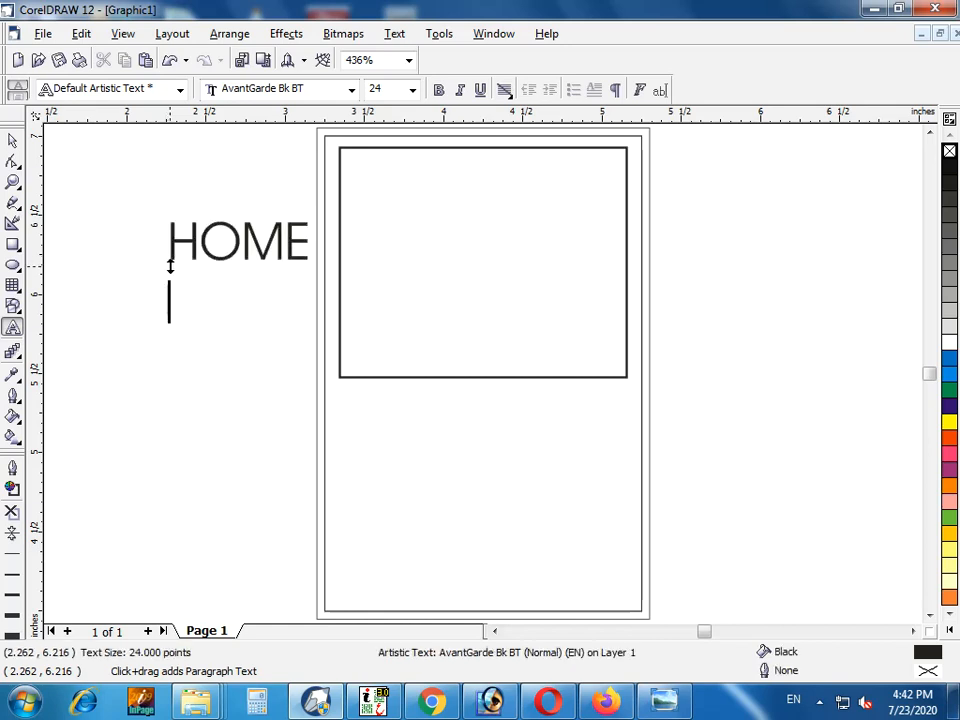
pyautogui.write('TU')
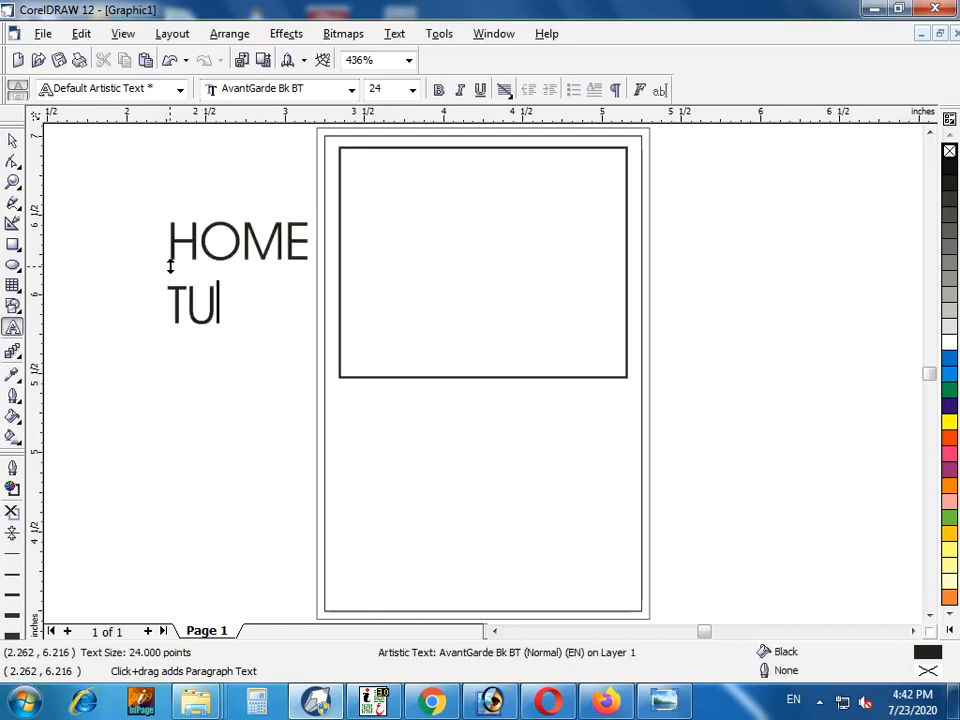
pyautogui.write('ITION')
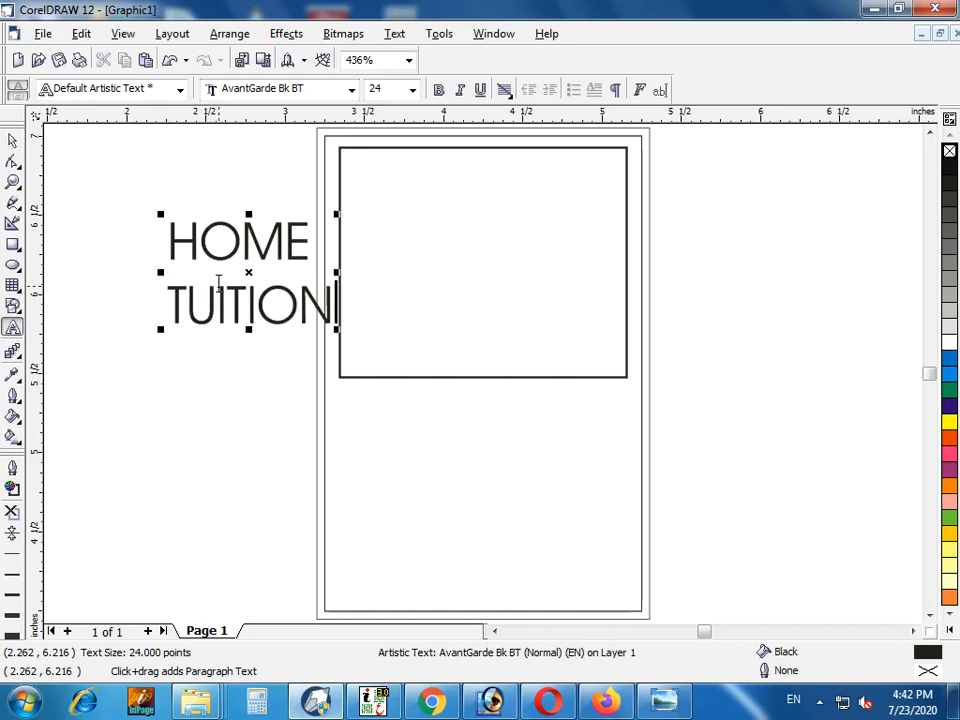
# Apply full justification to the HOME TUITION text
pyautogui.click(13, 140)
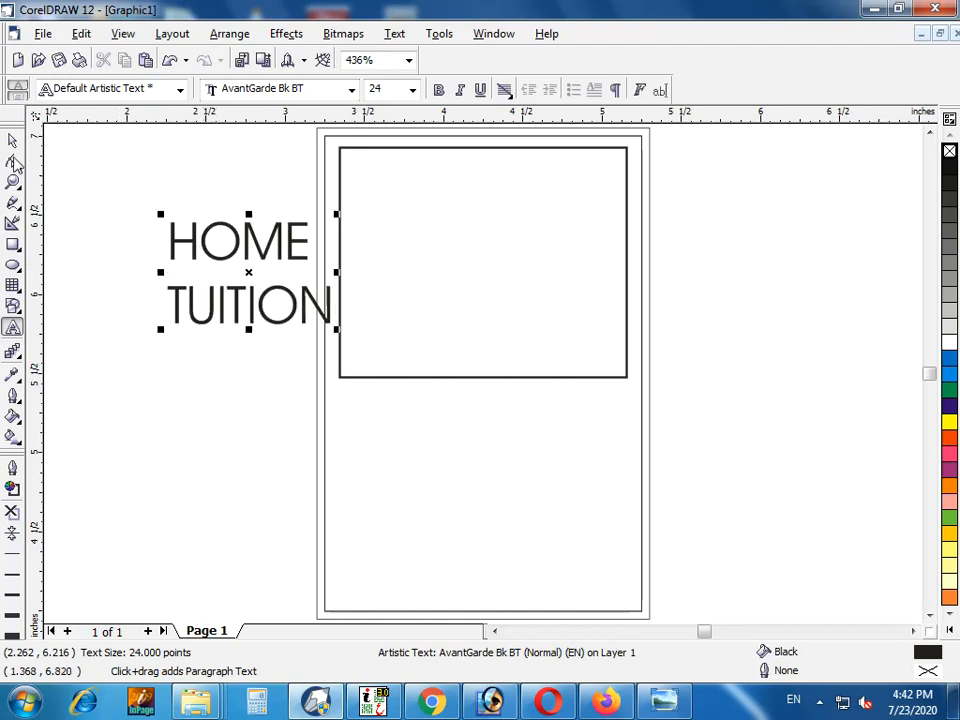
pyautogui.click(506, 92)
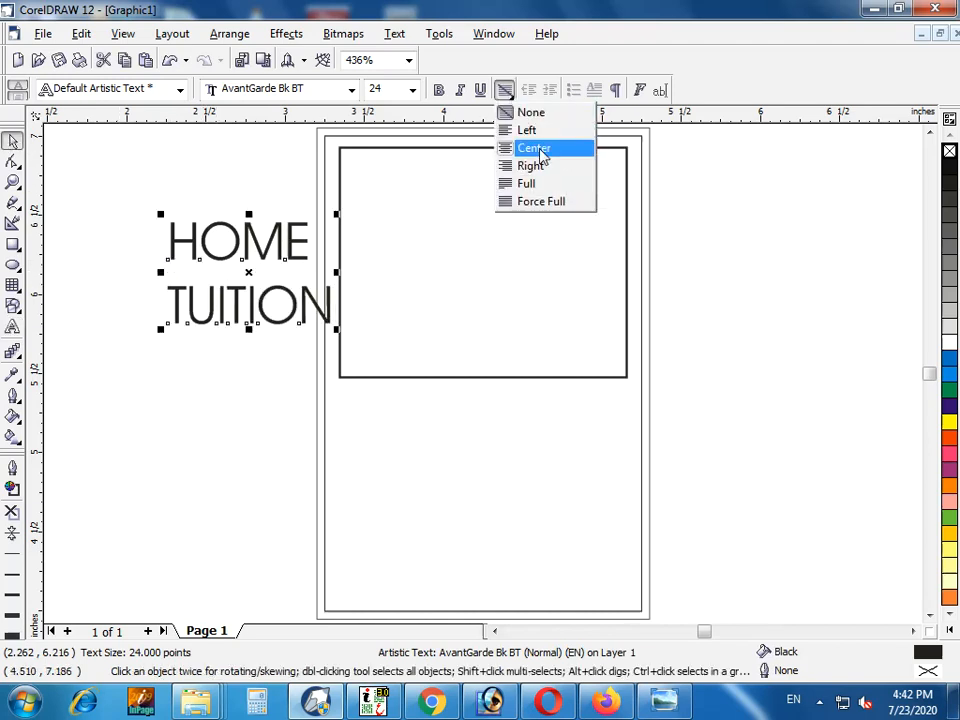
pyautogui.click(538, 190)
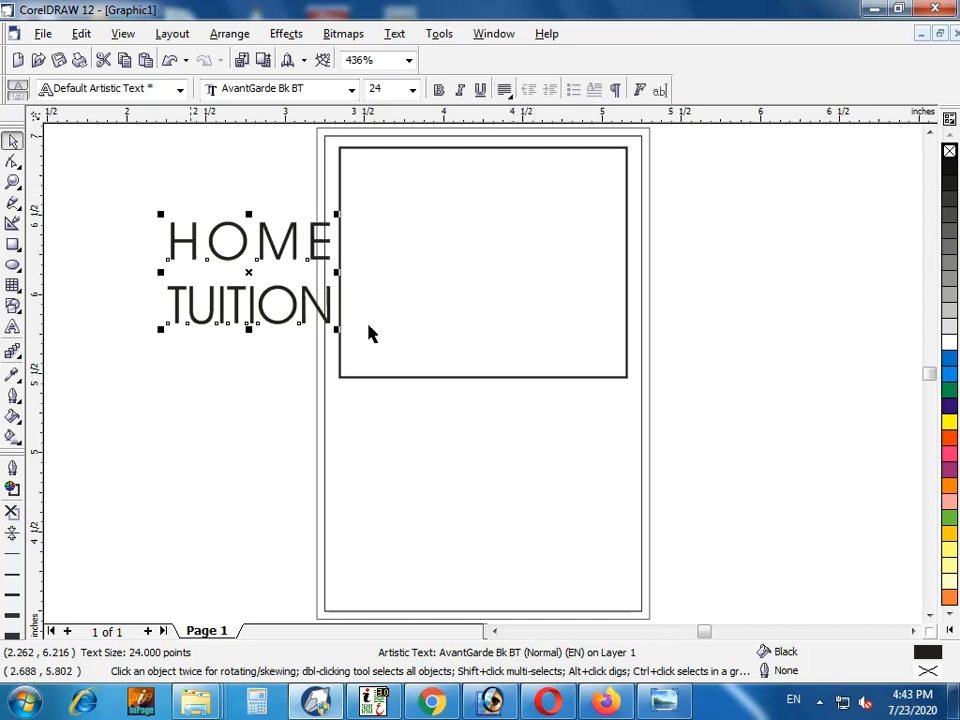
pyautogui.click(196, 146)
pyautogui.press('F10')
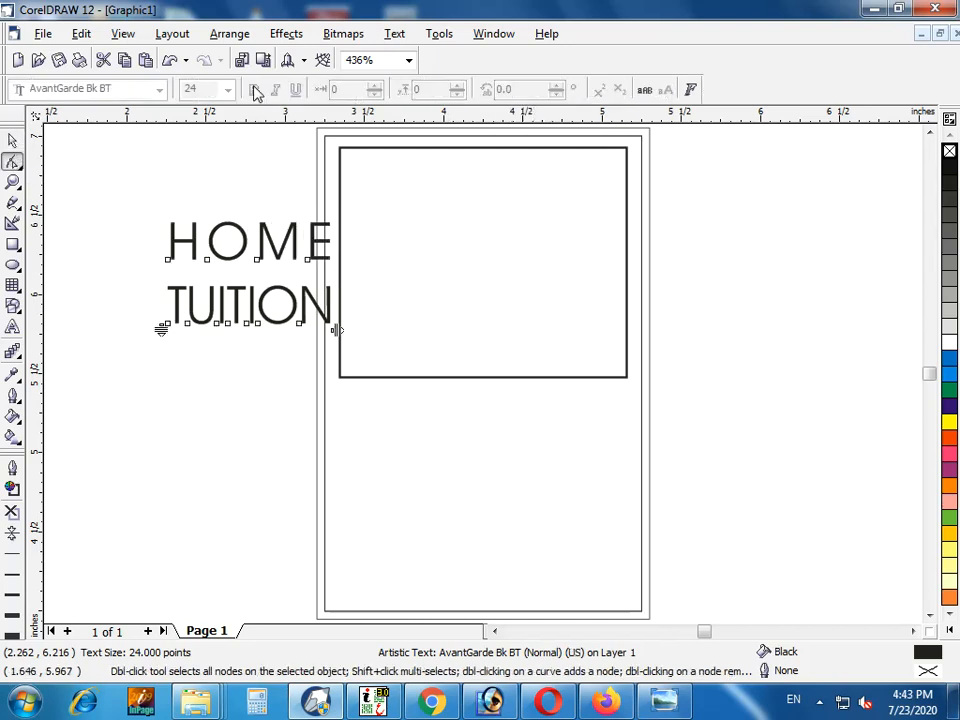
pyautogui.click(10, 141)
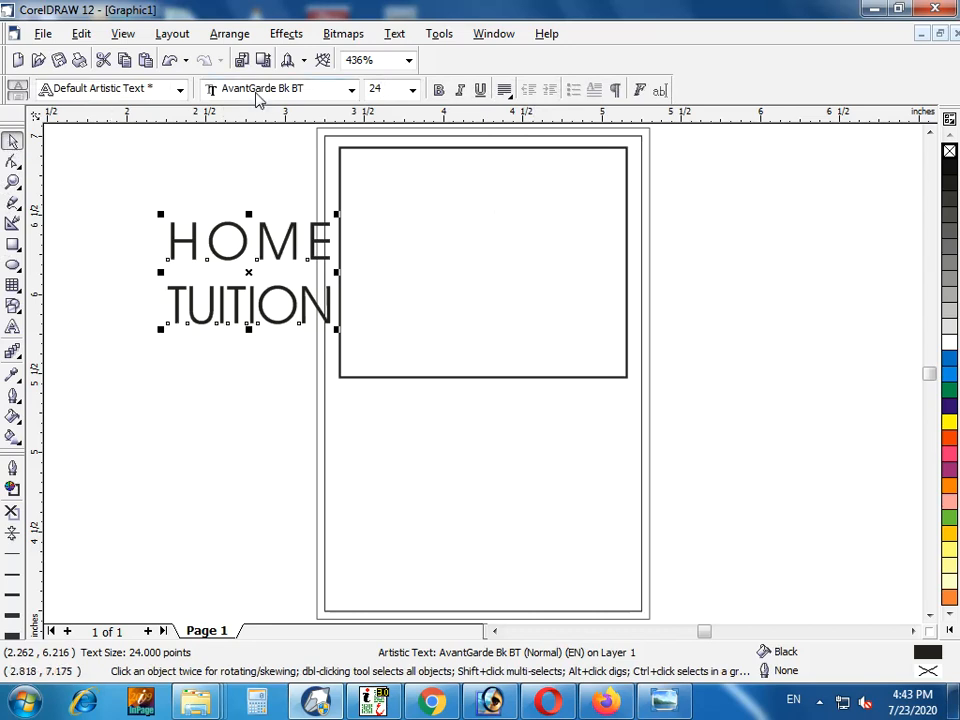
# Set the HOME TUITION text in bold Humanst521 BT
pyautogui.click(257, 93)
pyautogui.write('Humanst521')
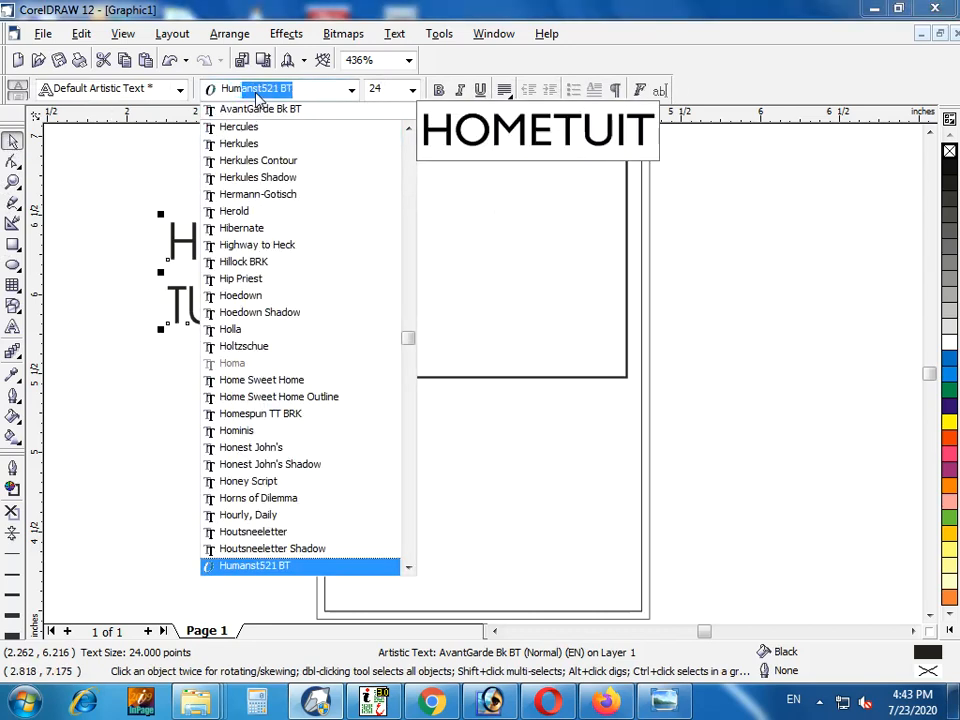
pyautogui.press('Return')
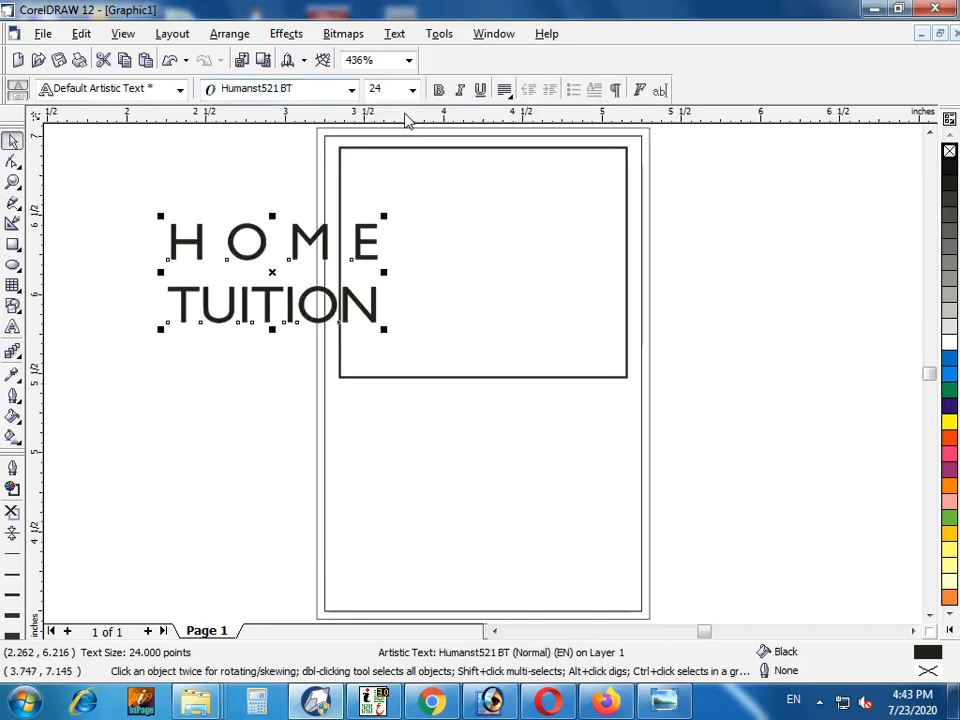
pyautogui.click(438, 90)
# Fit the HOME TUITION text inside the small rectangle at about 27.5 pt with wider line spacing
pyautogui.moveTo(333, 242); pyautogui.dragTo(548, 204)
pyautogui.click(12, 160)
pyautogui.moveTo(379, 291); pyautogui.dragTo(344, 318)
pyautogui.click(12, 140)
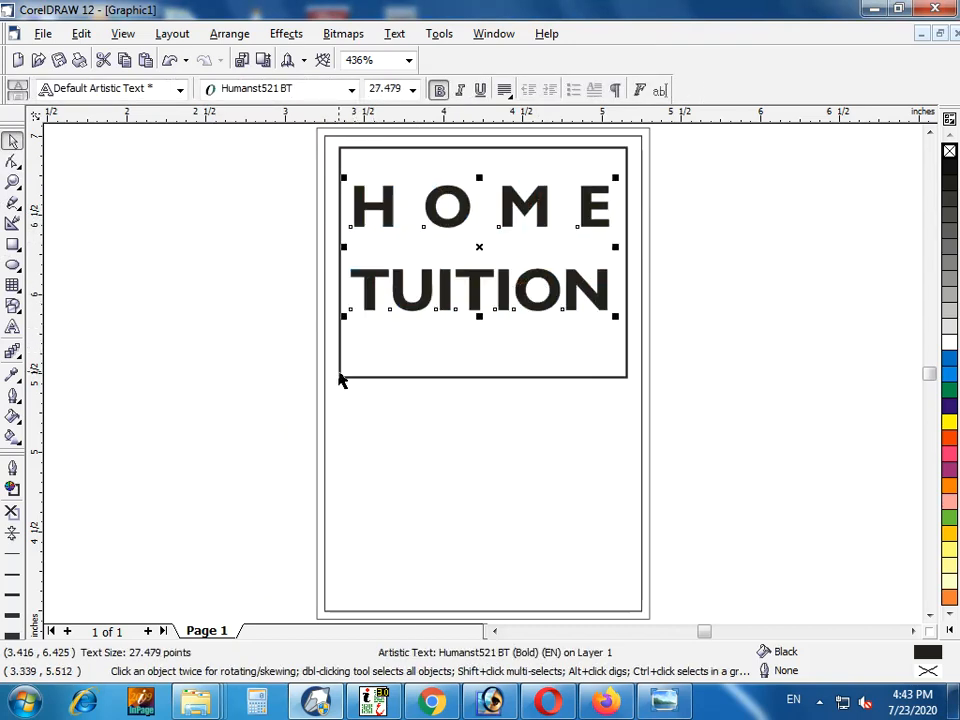
# Center the HOME TUITION text horizontally and vertically on the small rectangle
pyautogui.keyDown('shift'); pyautogui.click(626, 262); pyautogui.keyUp('shift')
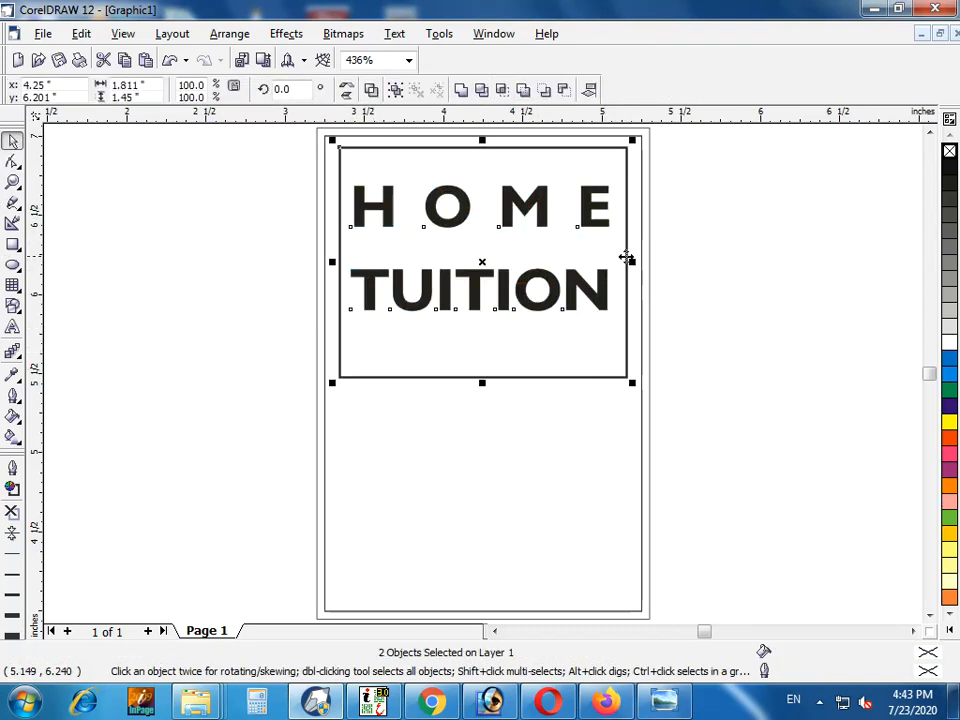
pyautogui.press('c')
pyautogui.press('e')
pyautogui.click(742, 275)
pyautogui.press('z')
pyautogui.moveTo(771, 445); pyautogui.dragTo(410, 244)
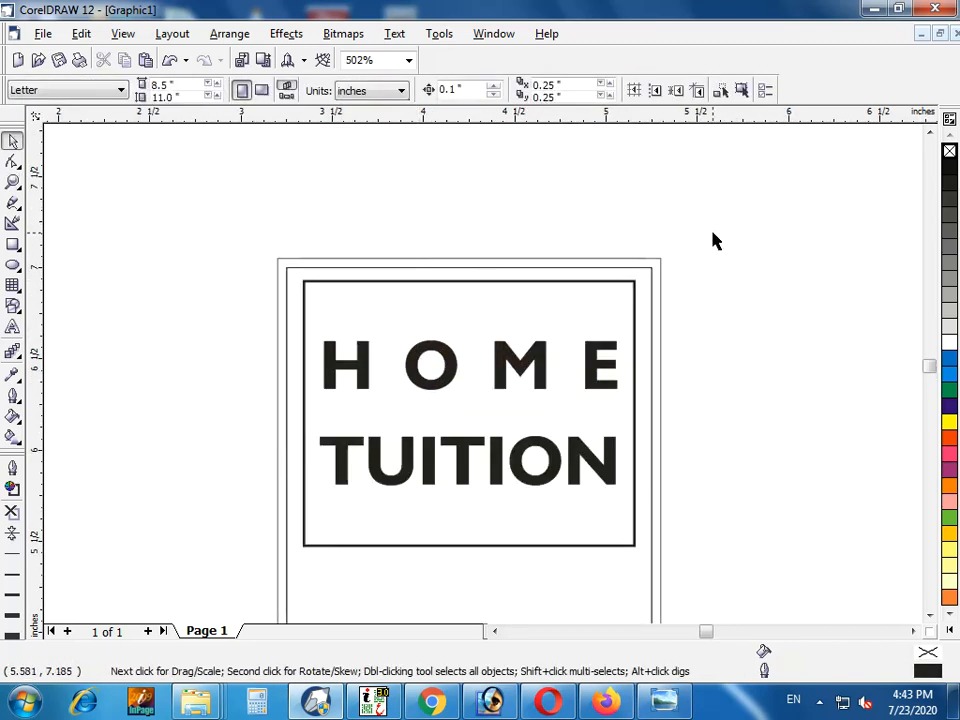
pyautogui.scroll(-2, 714, 240)
# Nudge the HOME TUITION text up 0.2 inches and shorten its frame from below to about 1.11 inches high
pyautogui.click(590, 228)
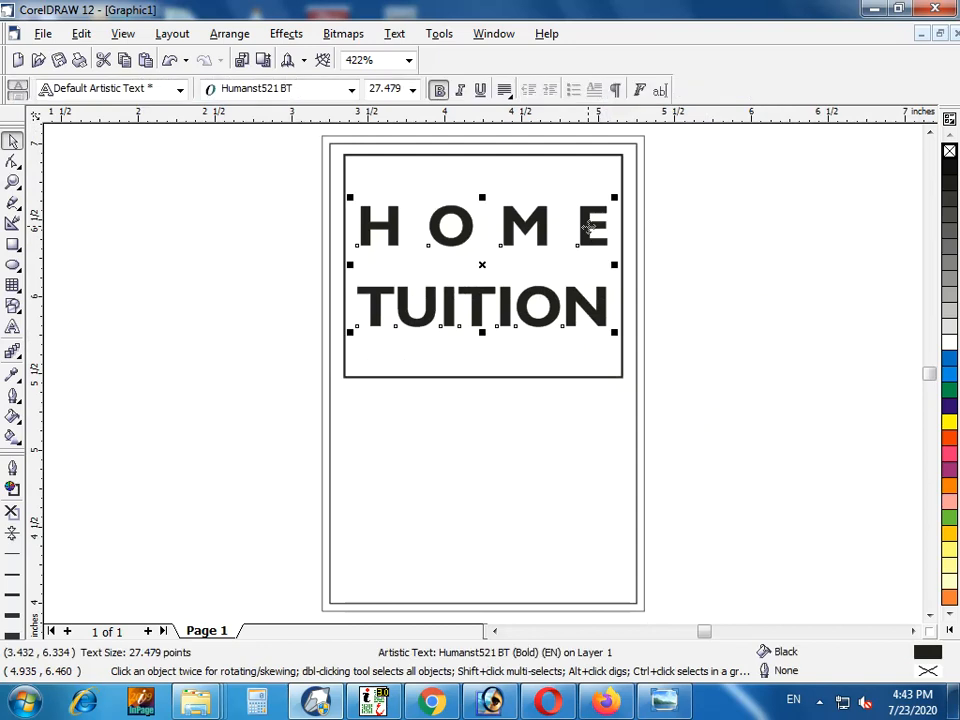
pyautogui.press('Up')
pyautogui.press('Up')
pyautogui.click(491, 390)
pyautogui.click(481, 378)
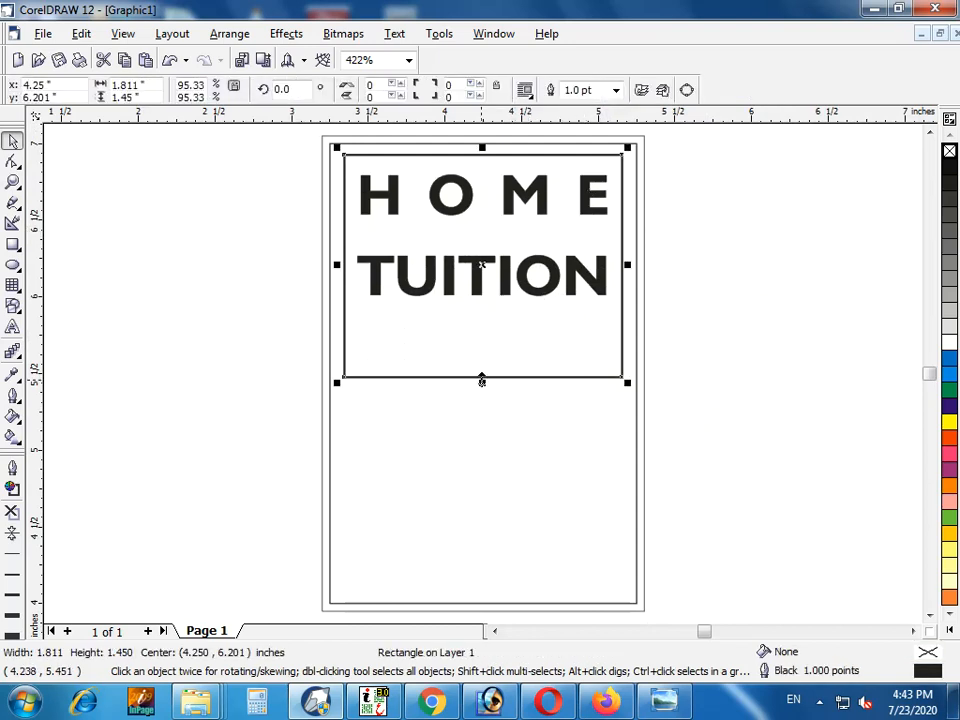
pyautogui.moveTo(481, 380); pyautogui.dragTo(483, 329)
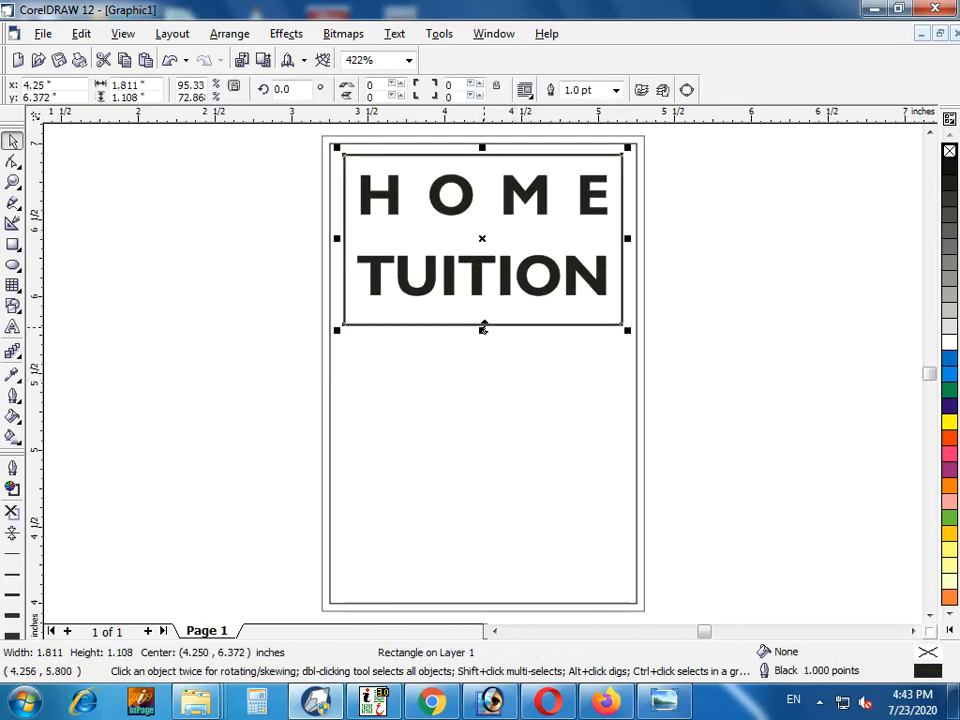
pyautogui.click(684, 333)
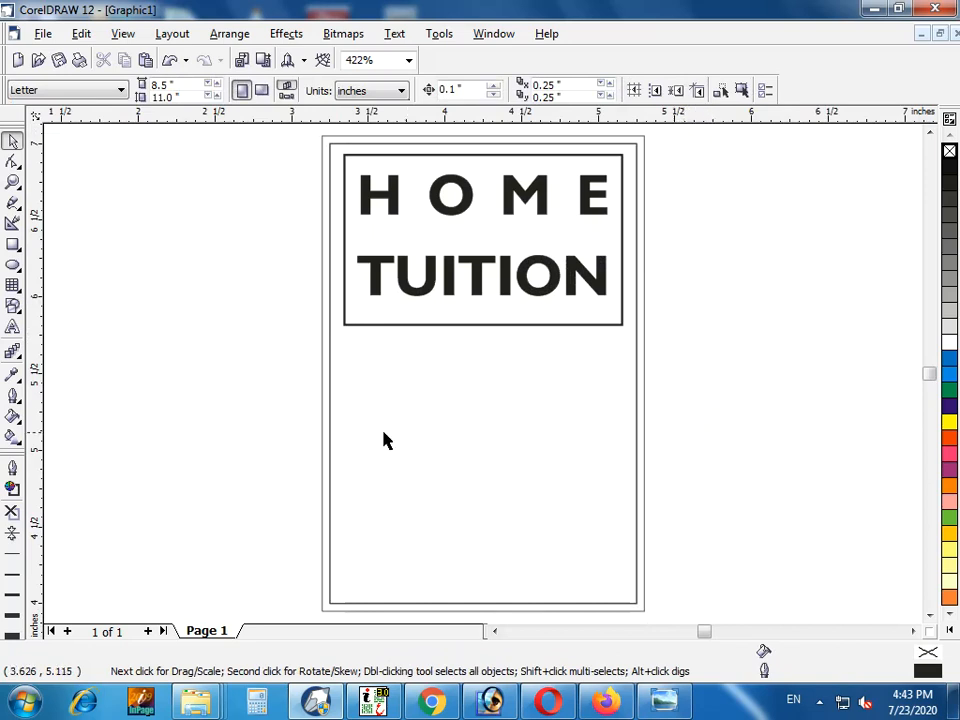
# Add the artistic text "For" just below the HOME TUITION frame
pyautogui.click(12, 309)
pyautogui.click(12, 328)
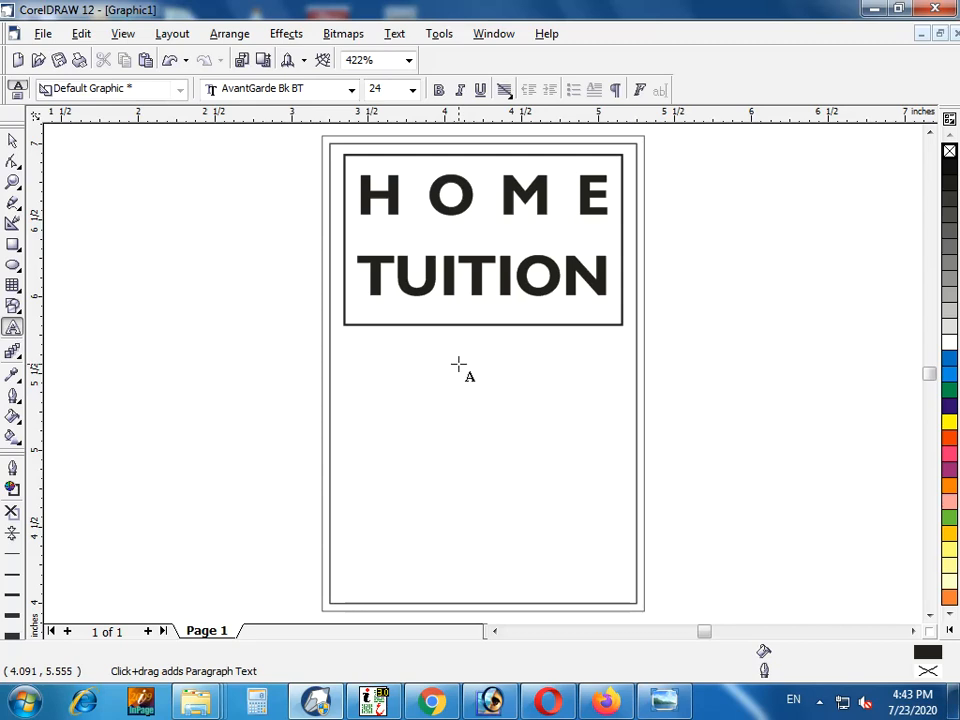
pyautogui.click(457, 361)
pyautogui.write('fO')
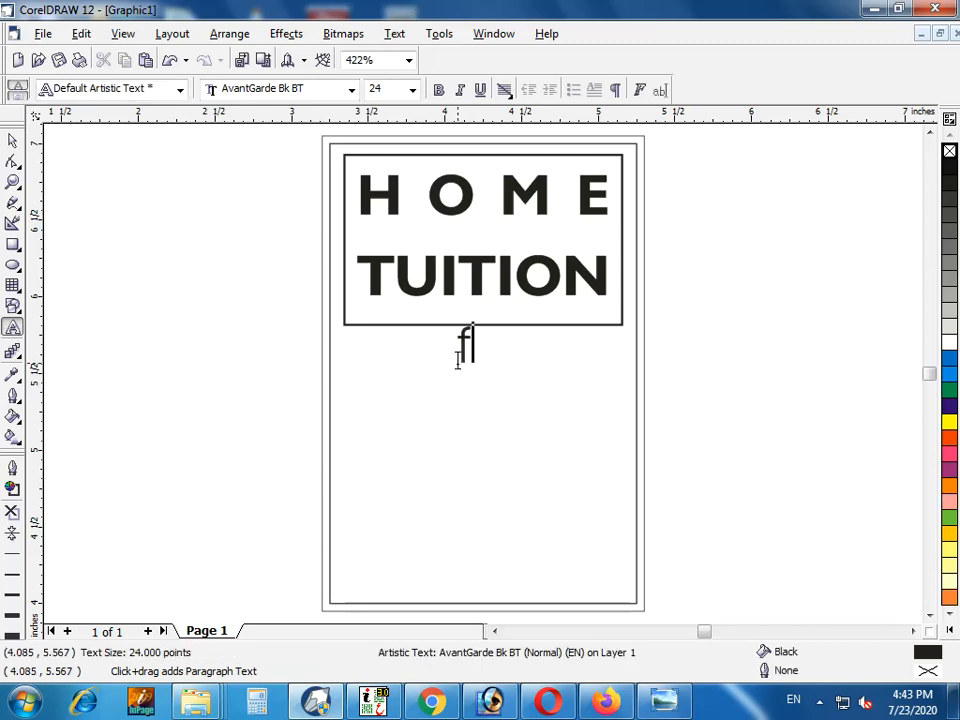
pyautogui.press('BackSpace')
pyautogui.press('BackSpace')
pyautogui.write('For')
pyautogui.hotkey('ctrl', 'space')
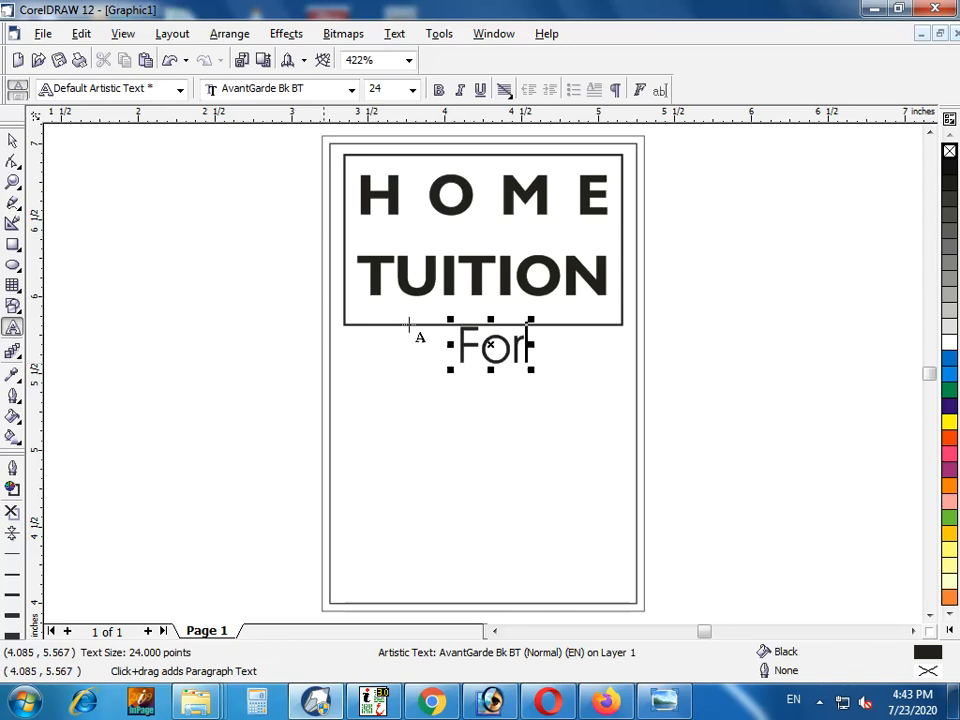
# Make the word "For" bold and scale it down to about 10.7 pt
pyautogui.click(438, 90)
pyautogui.moveTo(531, 371); pyautogui.dragTo(480, 343)
pyautogui.press('F2')
pyautogui.moveTo(553, 322); pyautogui.dragTo(415, 369)
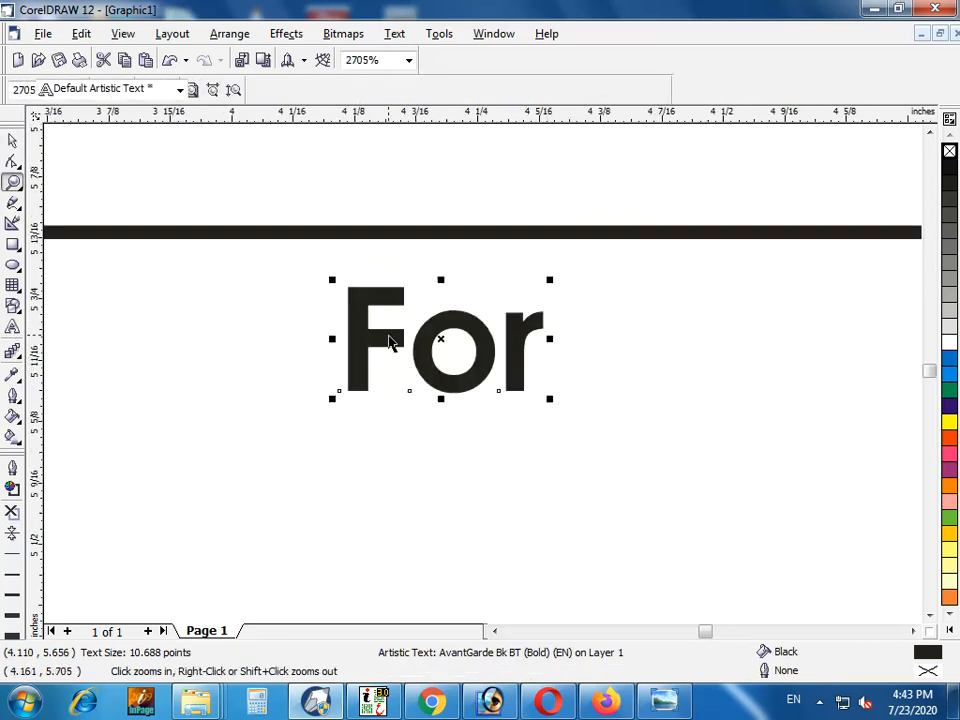
# Draw an ellipse of about 0.32 by 0.19 inches around the word "For"
pyautogui.click(13, 265)
pyautogui.moveTo(261, 253); pyautogui.dragTo(576, 437)
pyautogui.press('space')
# Center the word "For" inside the ellipse
pyautogui.click(530, 355)
pyautogui.keyDown('shift'); pyautogui.click(574, 345); pyautogui.keyUp('shift')
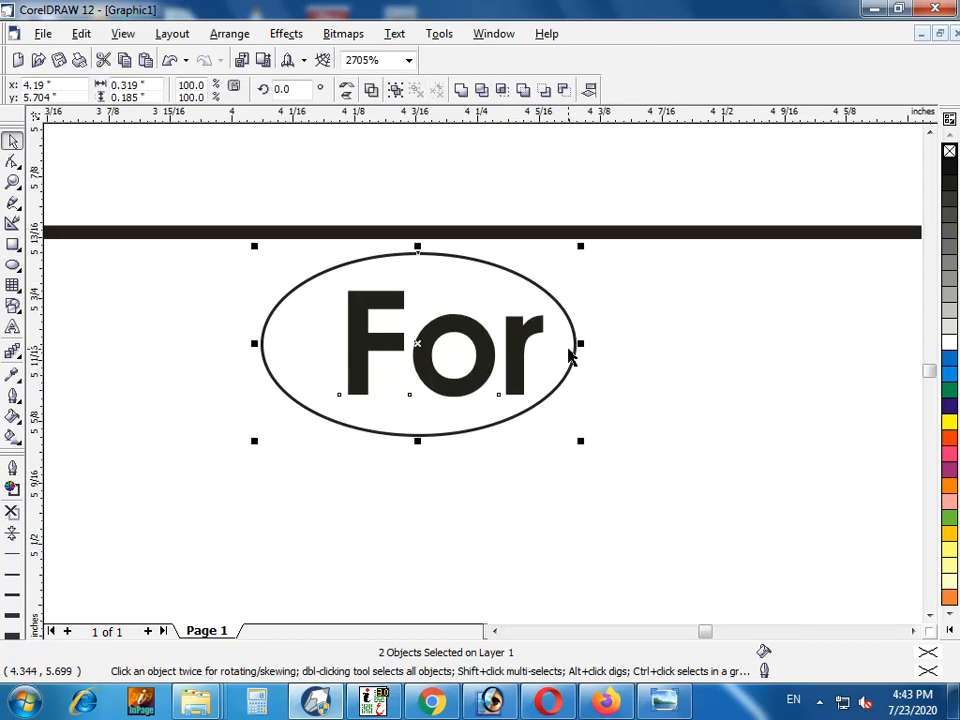
pyautogui.press('c')
pyautogui.click(474, 469)
pyautogui.click(460, 368)
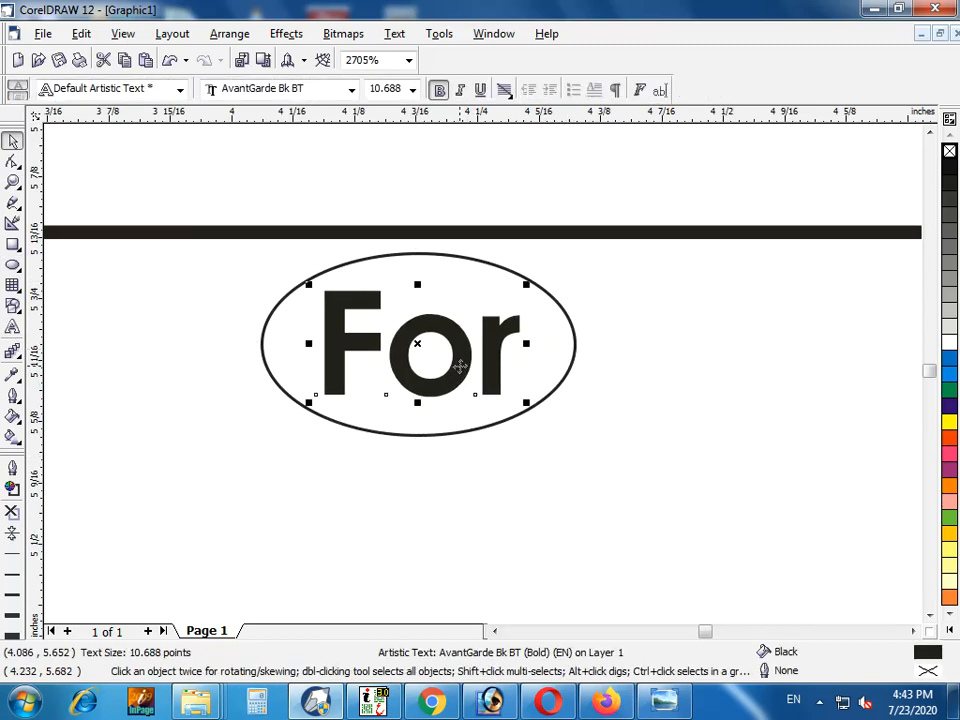
# Color the word "For" white and give the ellipse around it a blue fill and a white outline
pyautogui.click(947, 350)
pyautogui.click(541, 300)
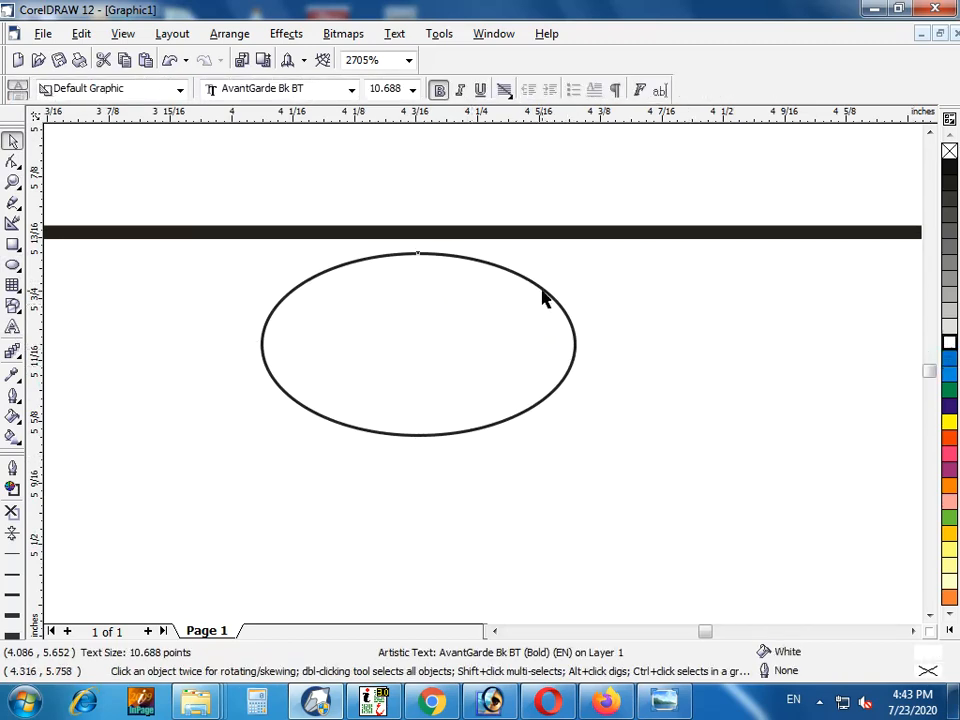
pyautogui.click(548, 292)
pyautogui.click(949, 404)
pyautogui.rightClick(949, 342)
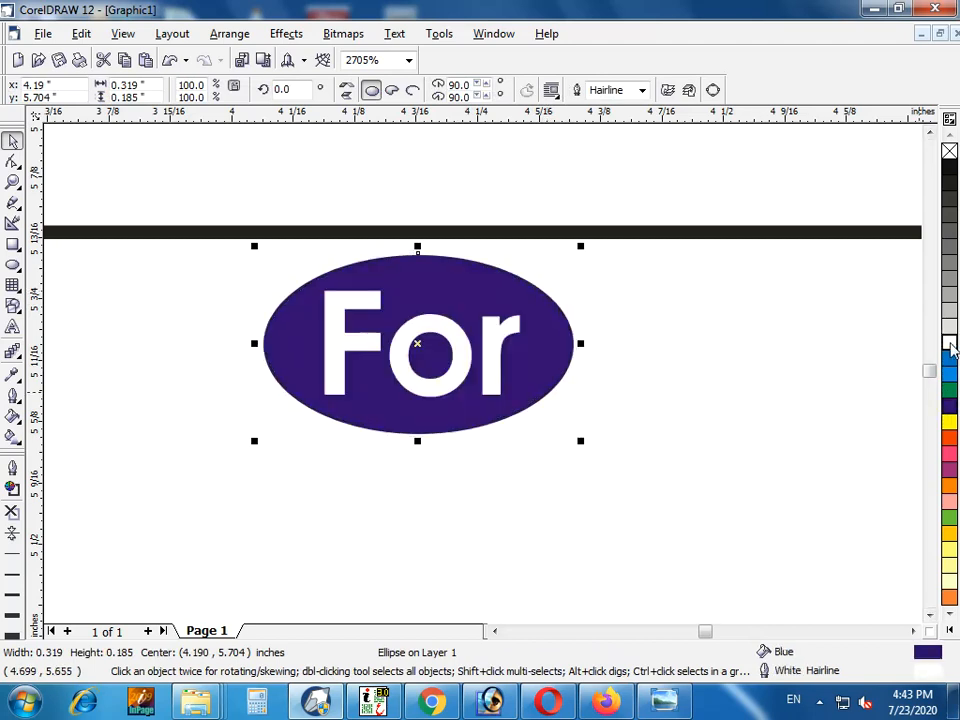
# Copy the word "For" to an empty spot below the frame and change the copy's text to "Class 5"
pyautogui.hotkey('shift', 'F4')
pyautogui.click(836, 404)
pyautogui.moveTo(476, 349); pyautogui.dragTo(366, 387)
pyautogui.rightClick(368, 387)
pyautogui.press('F8')
pyautogui.hotkey('ctrl', 'a')
pyautogui.write('C')
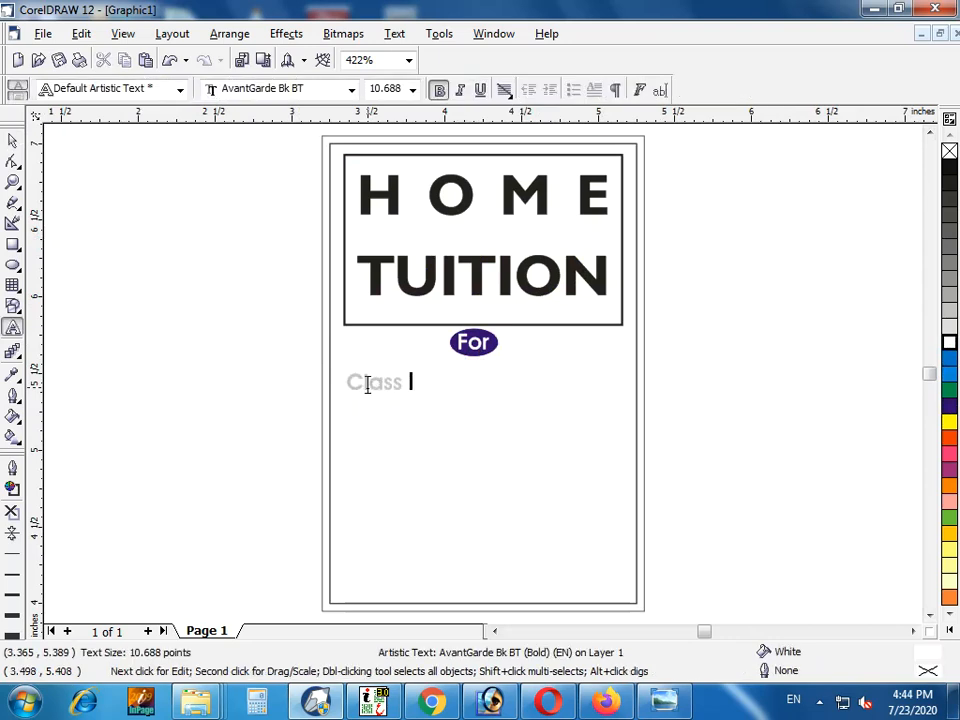
# Set the font size of the digit 5 in "Class 5" to 25 pt
pyautogui.doubleClick(414, 382)
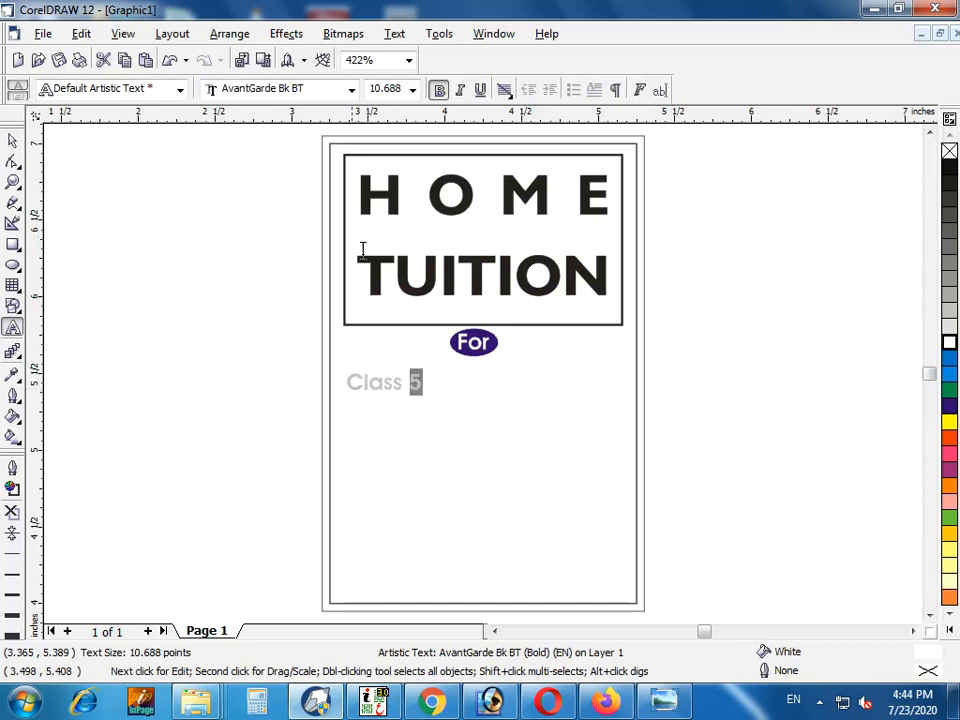
pyautogui.click(383, 88)
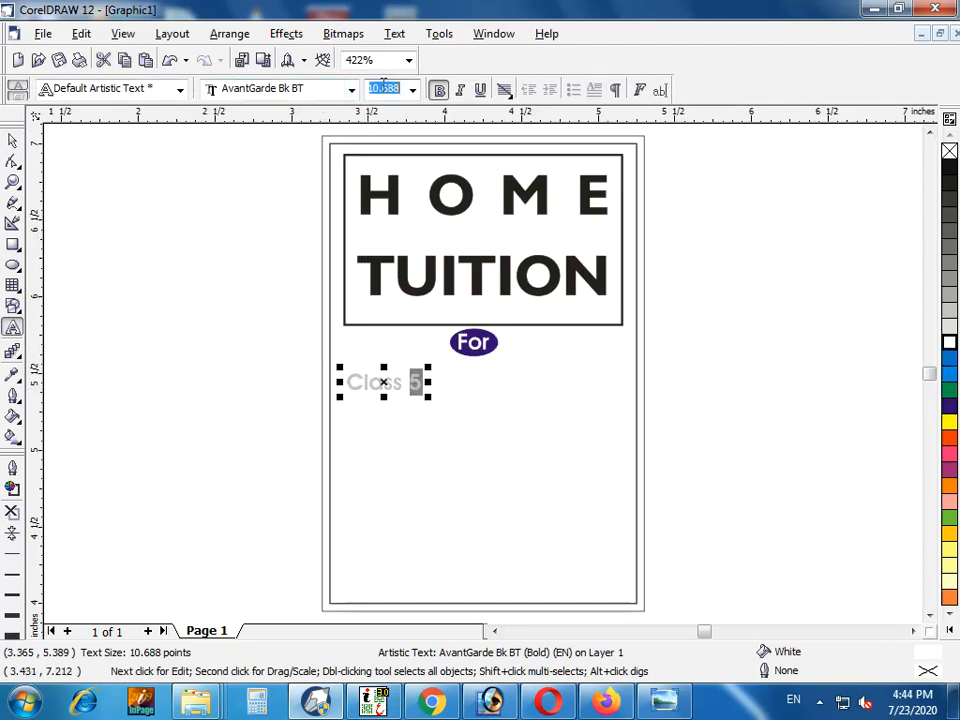
pyautogui.write('25')
pyautogui.press('Return')
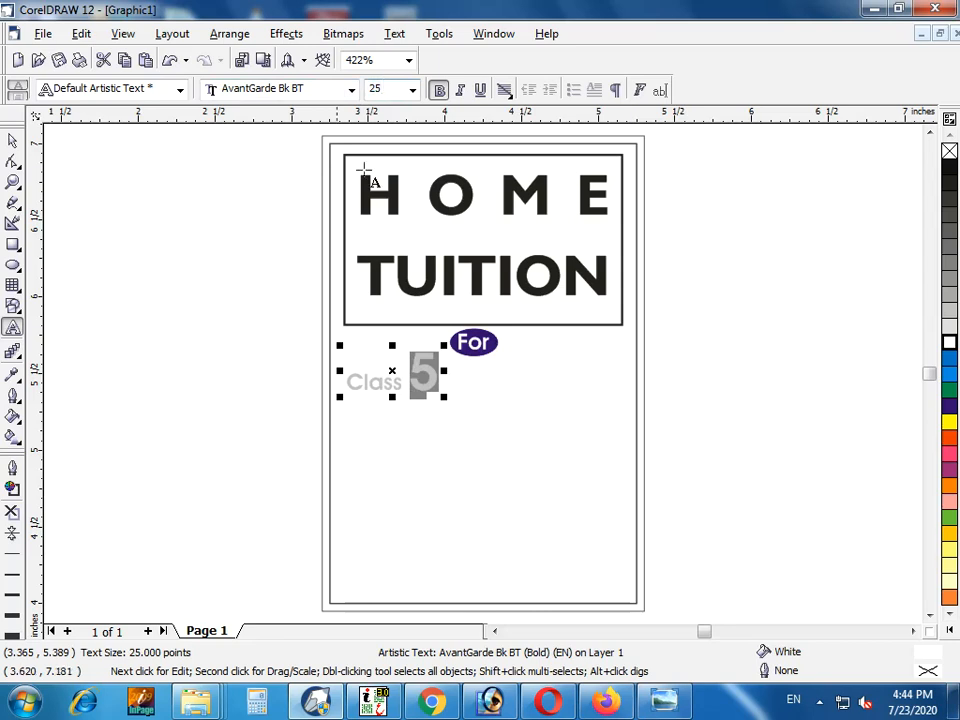
# Move the "Class 5" text slightly lower and fill it with blue
pyautogui.click(12, 141)
pyautogui.moveTo(430, 383); pyautogui.dragTo(438, 412)
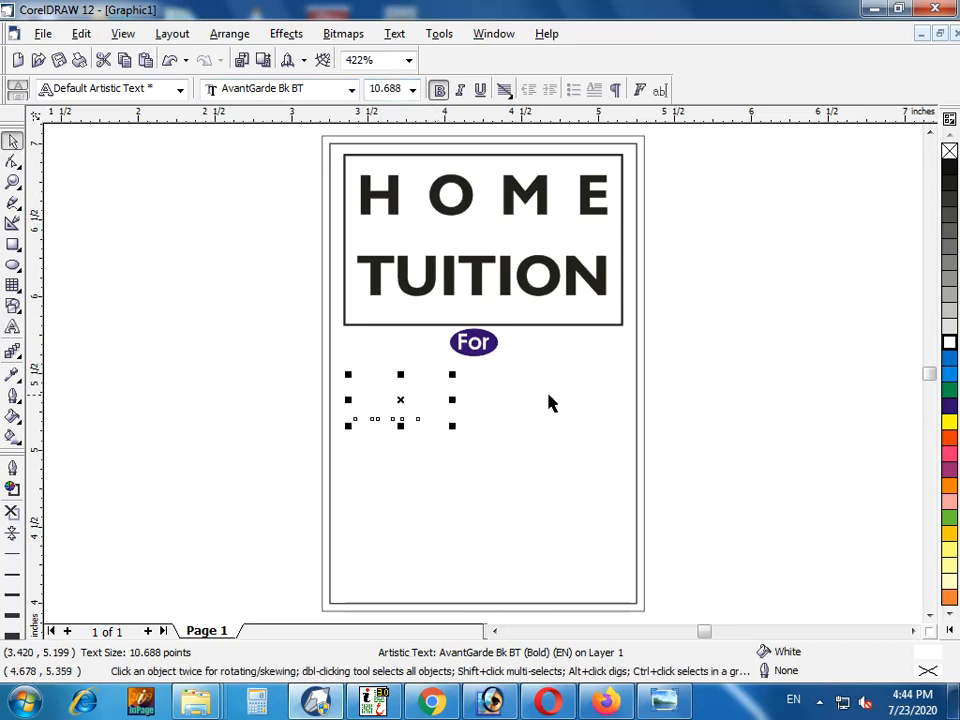
pyautogui.click(951, 405)
# Duplicate the "Class 5" text just below the original and replace the copy's text with "To"
pyautogui.press('F2')
pyautogui.moveTo(784, 264); pyautogui.dragTo(100, 527)
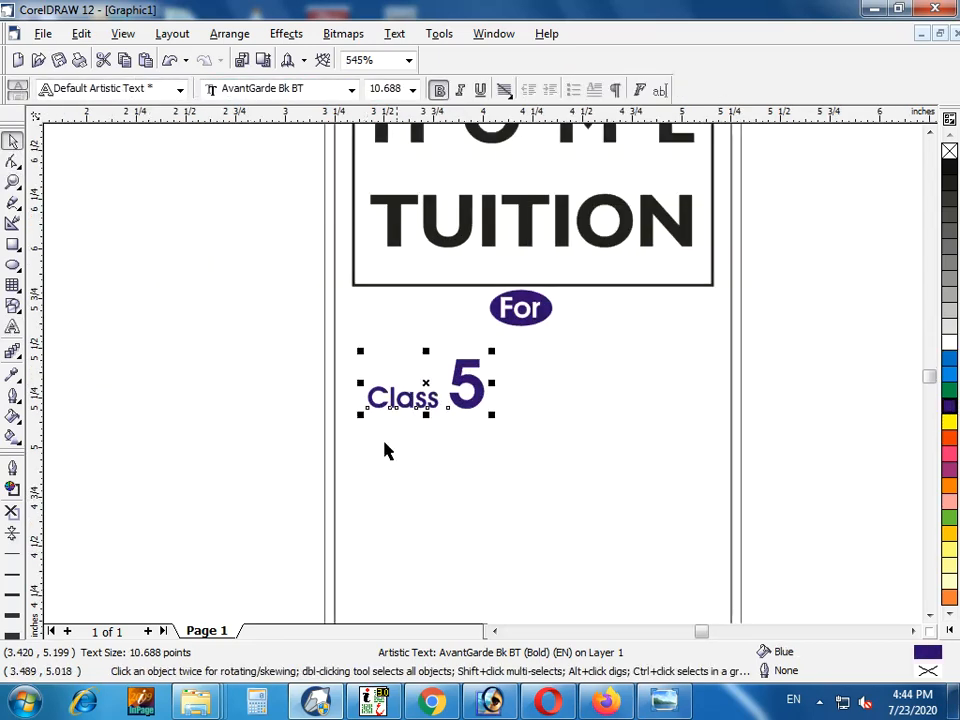
pyautogui.press('F8')
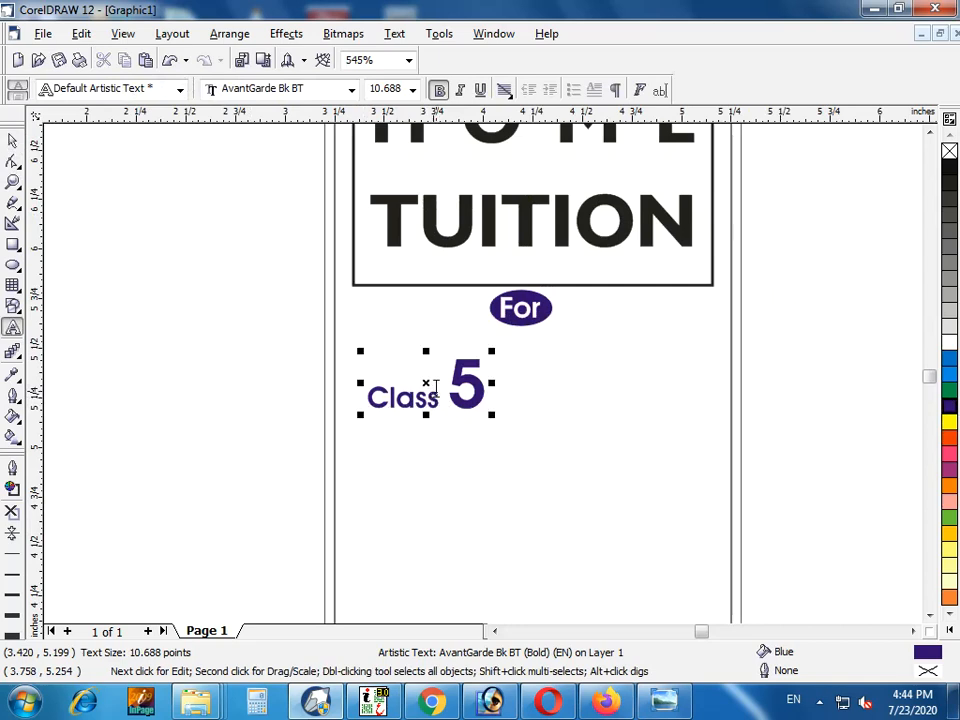
pyautogui.hotkey('ctrl', 'space')
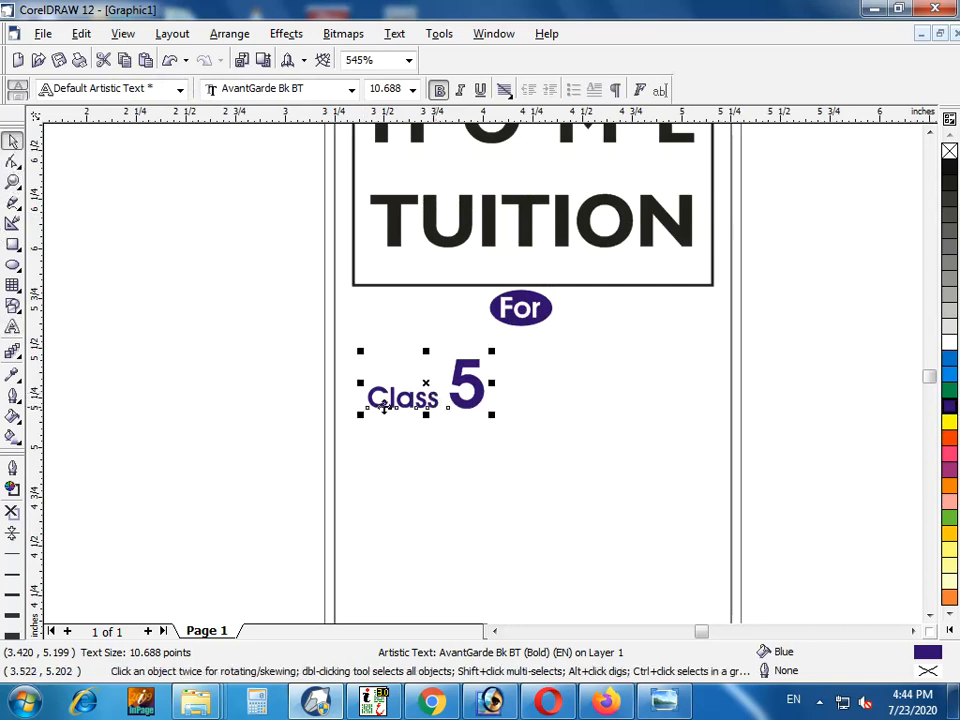
pyautogui.moveTo(480, 400); pyautogui.dragTo(580, 436)
pyautogui.rightClick(579, 436)
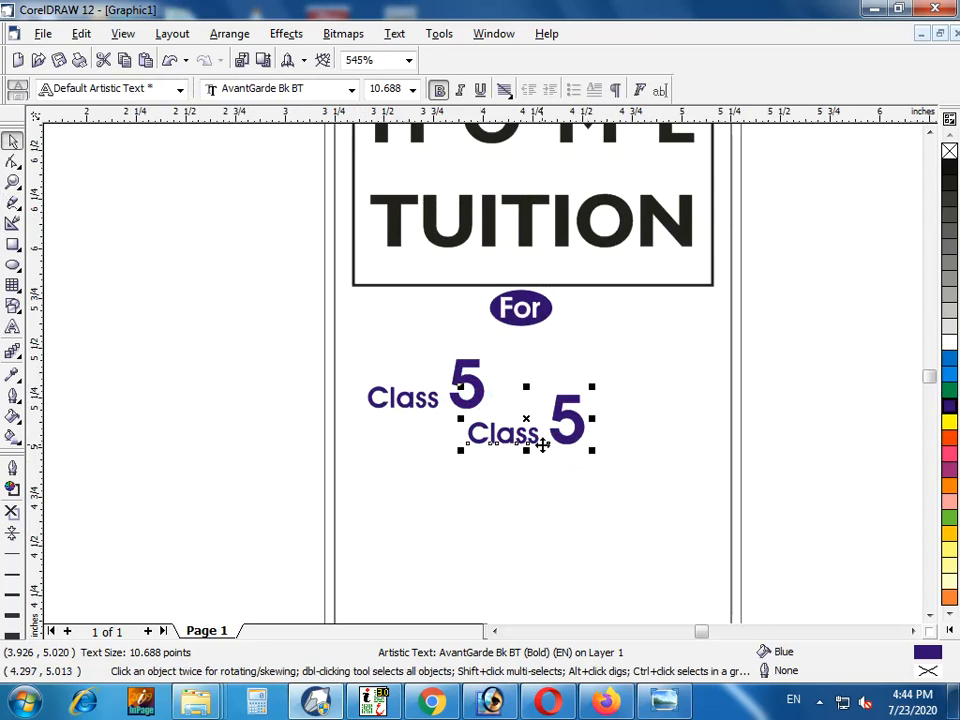
pyautogui.press('F8')
pyautogui.write('To')
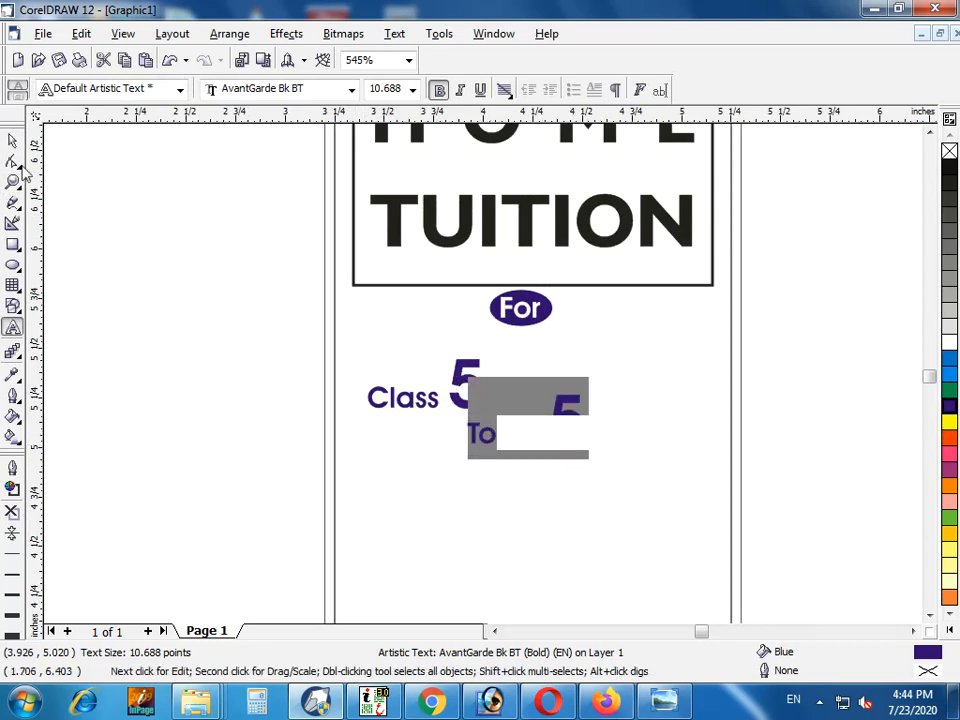
pyautogui.click(12, 140)
# Try the fonts Flaemische Kanzleischrift, Gebetbuch Fraktur and Segoe UI on the word "To"
pyautogui.click(351, 89)
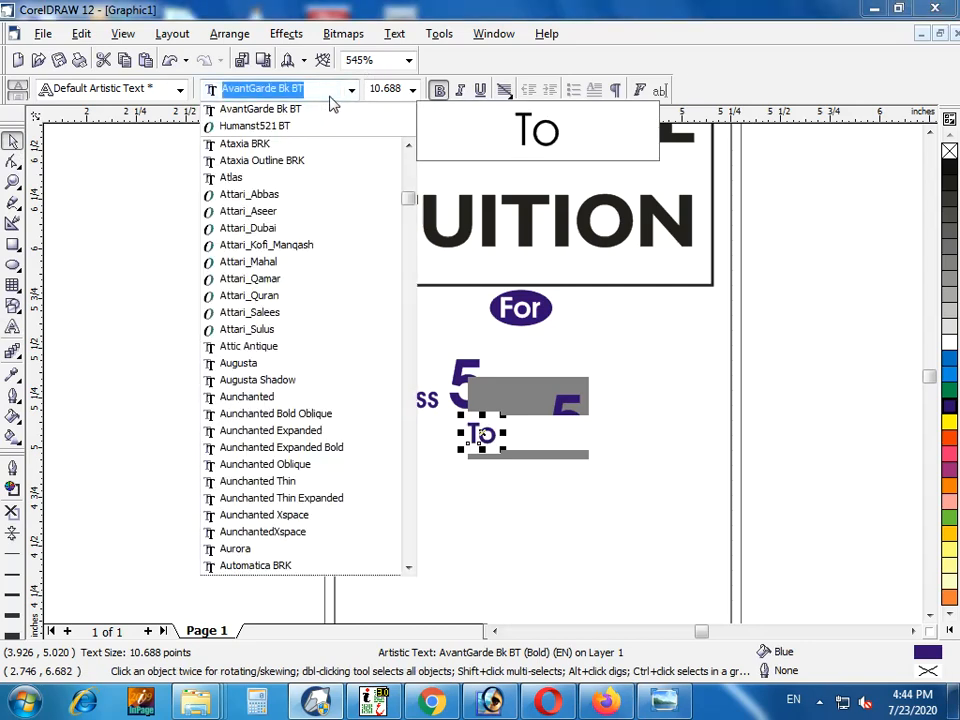
pyautogui.write('fl')
pyautogui.press('Return')
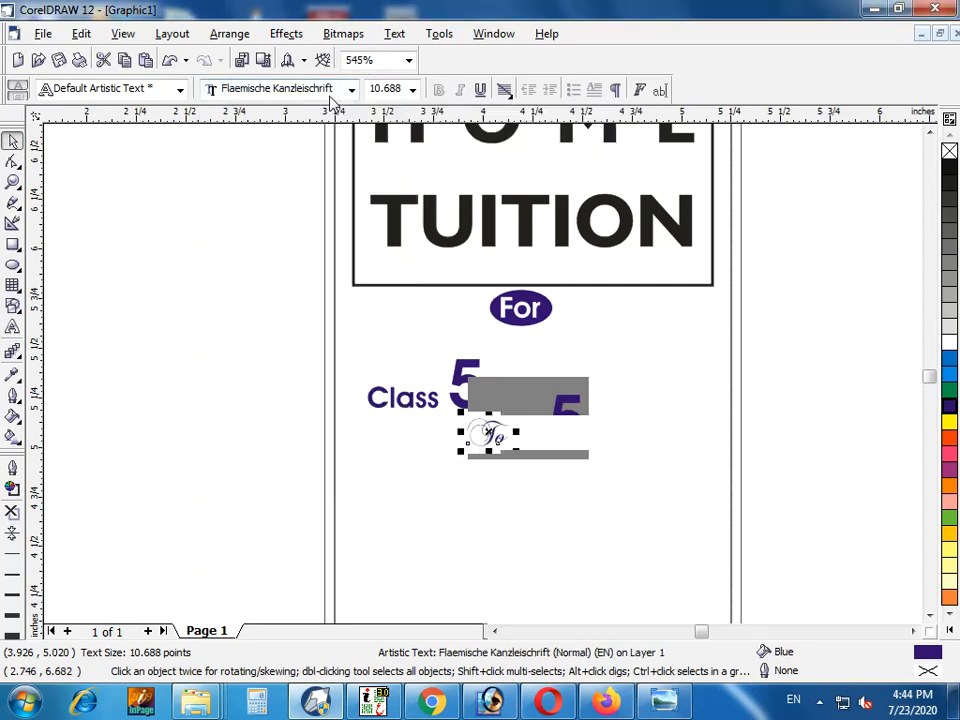
pyautogui.click(330, 95)
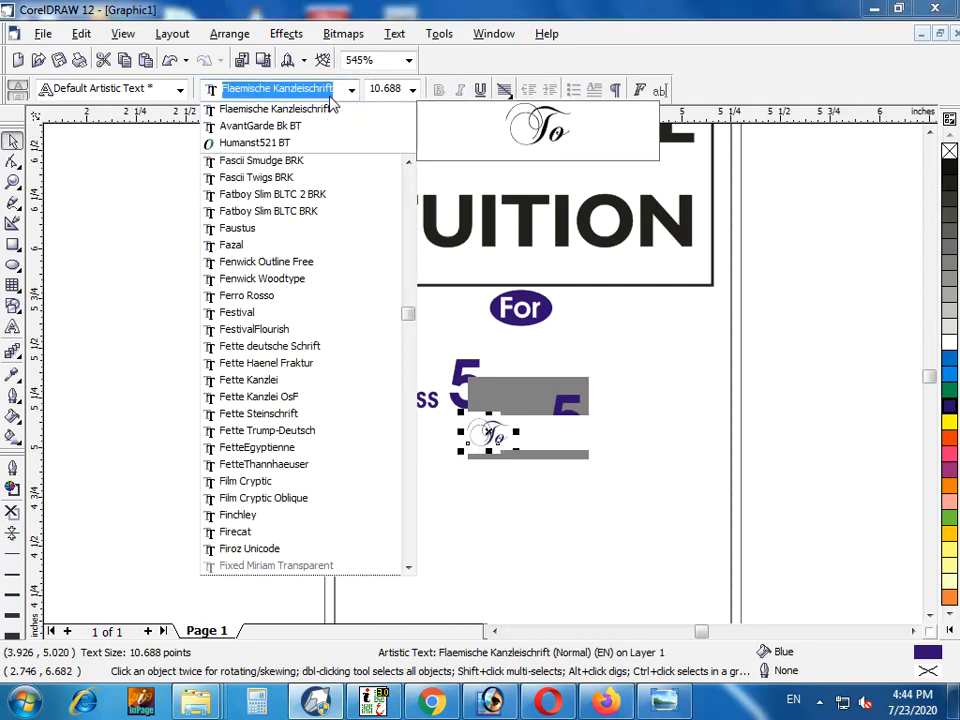
pyautogui.write('ge')
pyautogui.press('Return')
pyautogui.click(330, 100)
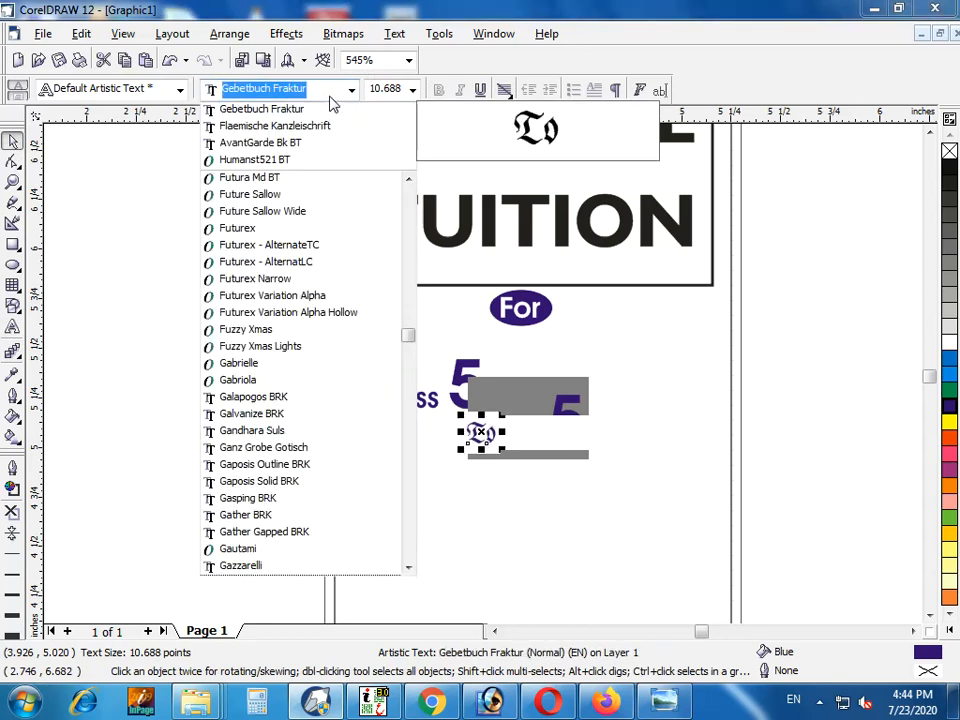
pyautogui.write('scri')
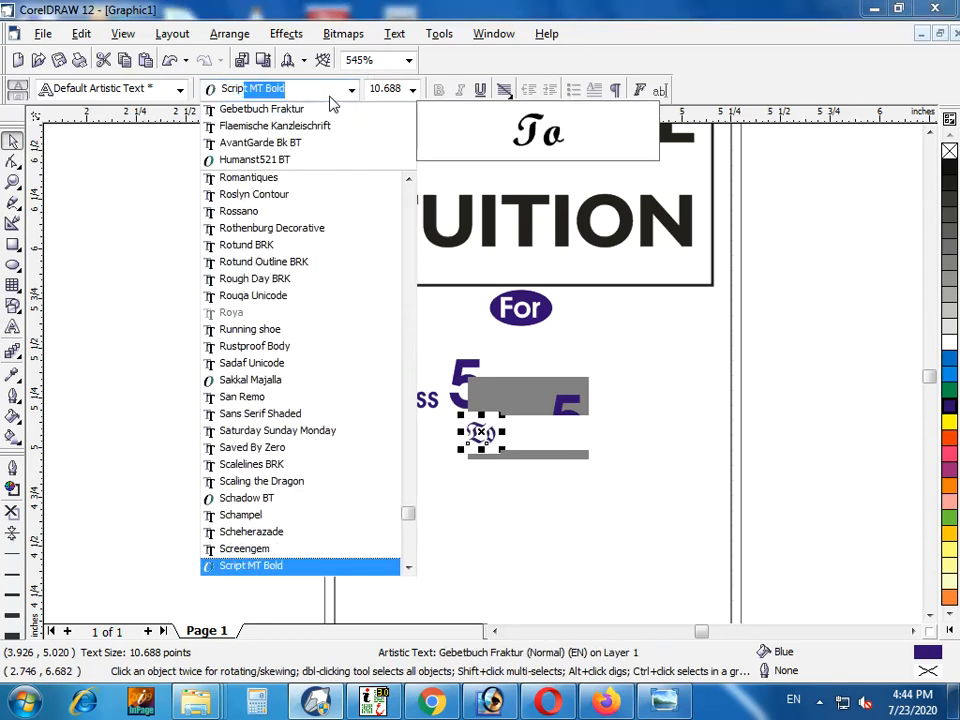
pyautogui.write('p')
pyautogui.press('Down')
pyautogui.press('Down')
pyautogui.press('Down')
pyautogui.press('Return')
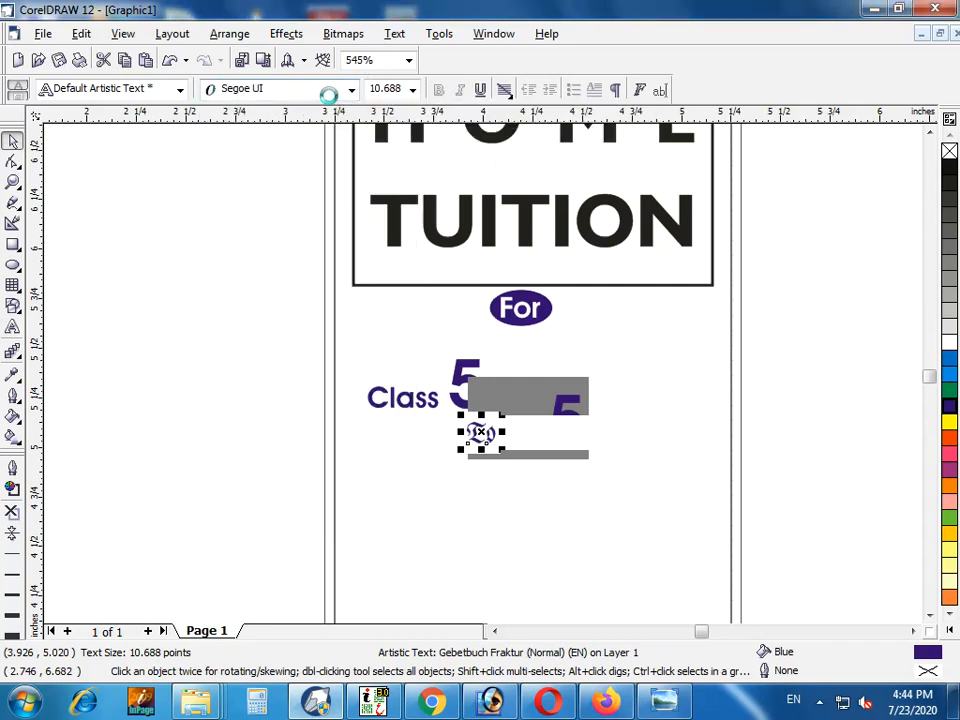
# Try the fonts Birds of Paradise Personal use and Gaposis Solid BRK on the word "To"
pyautogui.click(329, 97)
pyautogui.write('bir')
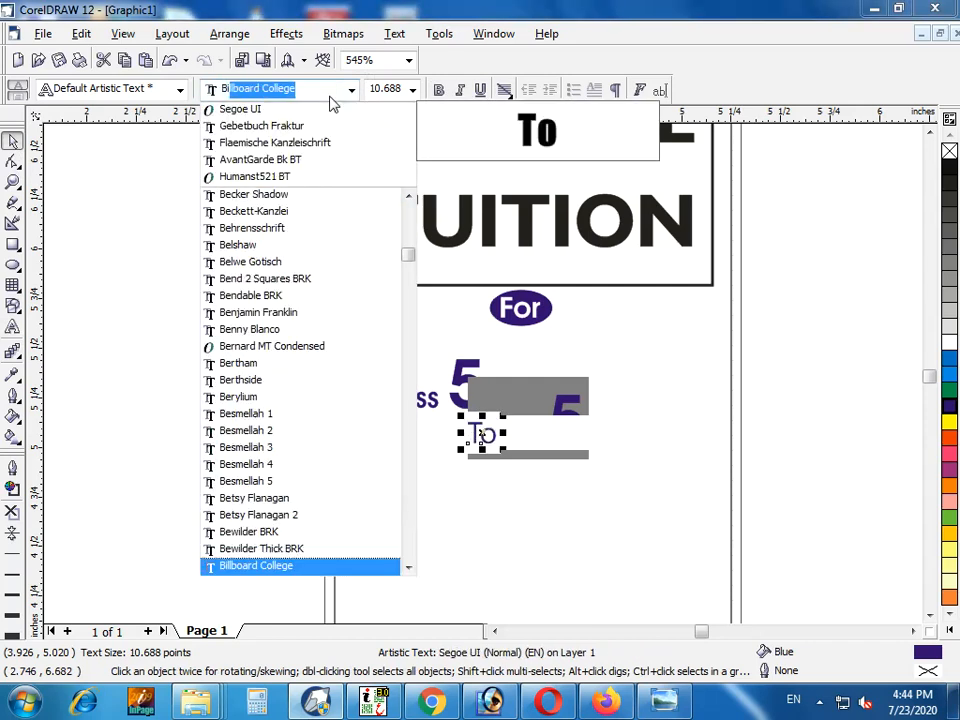
pyautogui.press('Return')
pyautogui.click(331, 100)
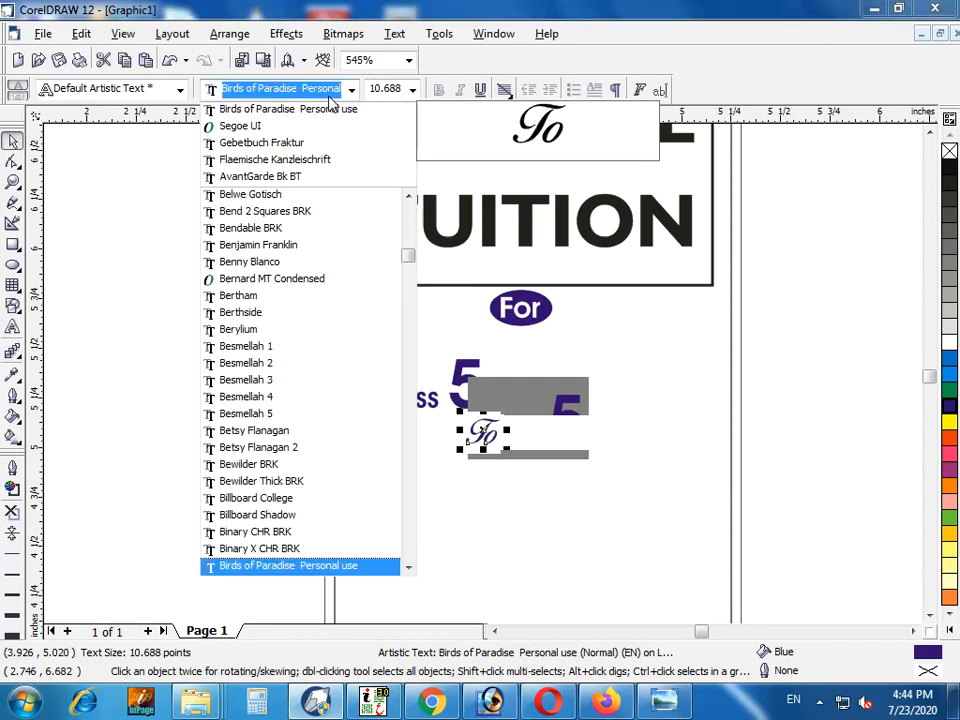
pyautogui.write('g')
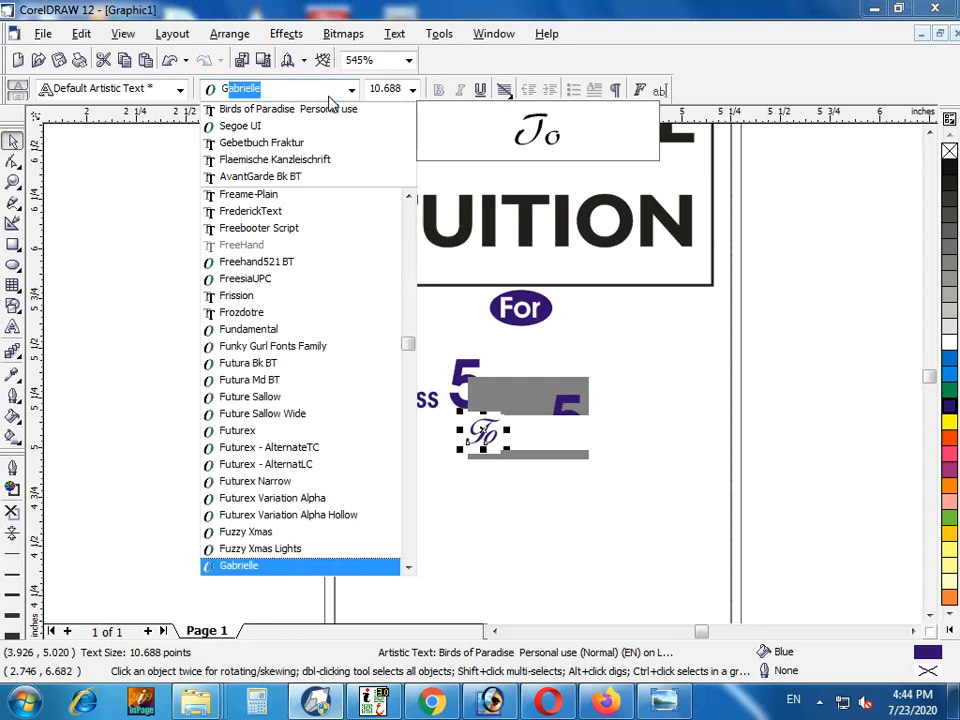
pyautogui.press('Down')
pyautogui.press('Down')
pyautogui.press('Down')
pyautogui.press('Down')
pyautogui.press('Down')
pyautogui.press('Down')
pyautogui.press('Down')
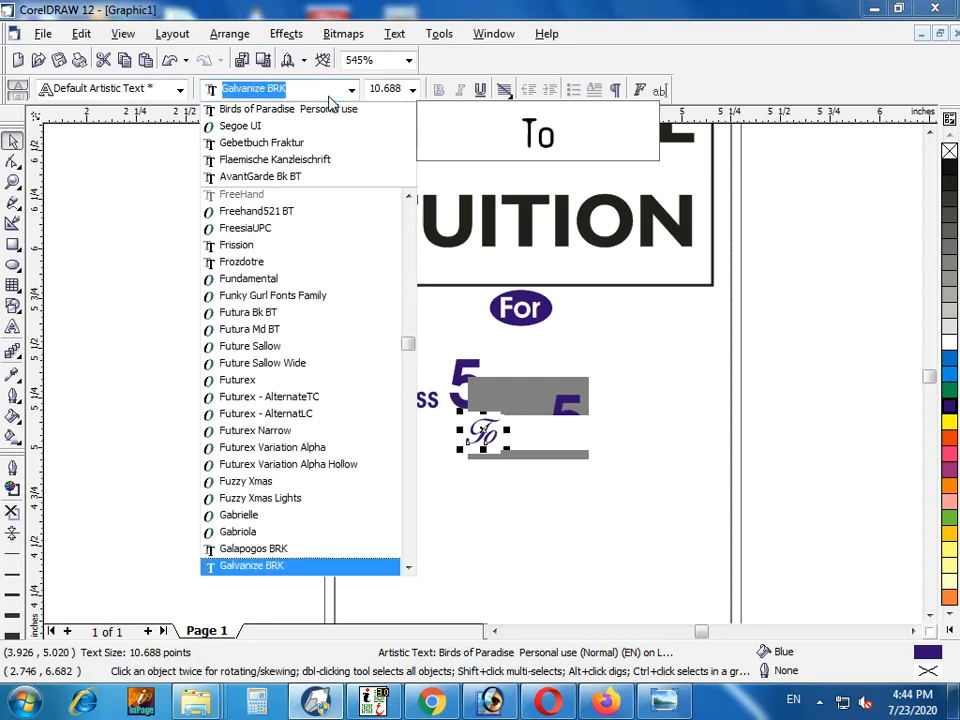
pyautogui.press('Return')
pyautogui.click(331, 102)
pyautogui.write('ft')
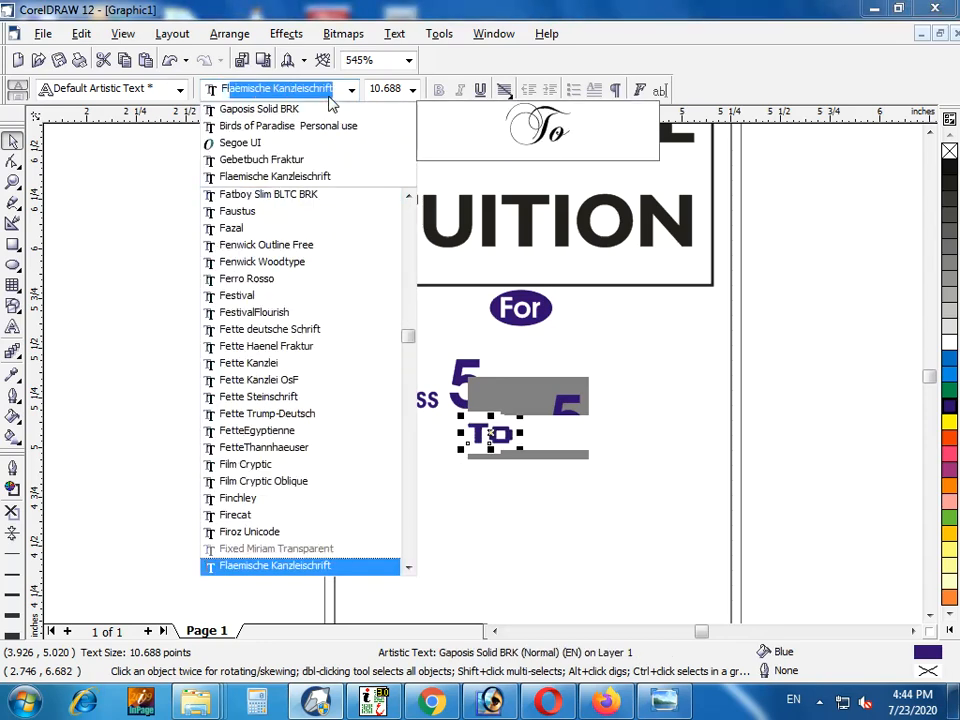
pyautogui.press('Down')
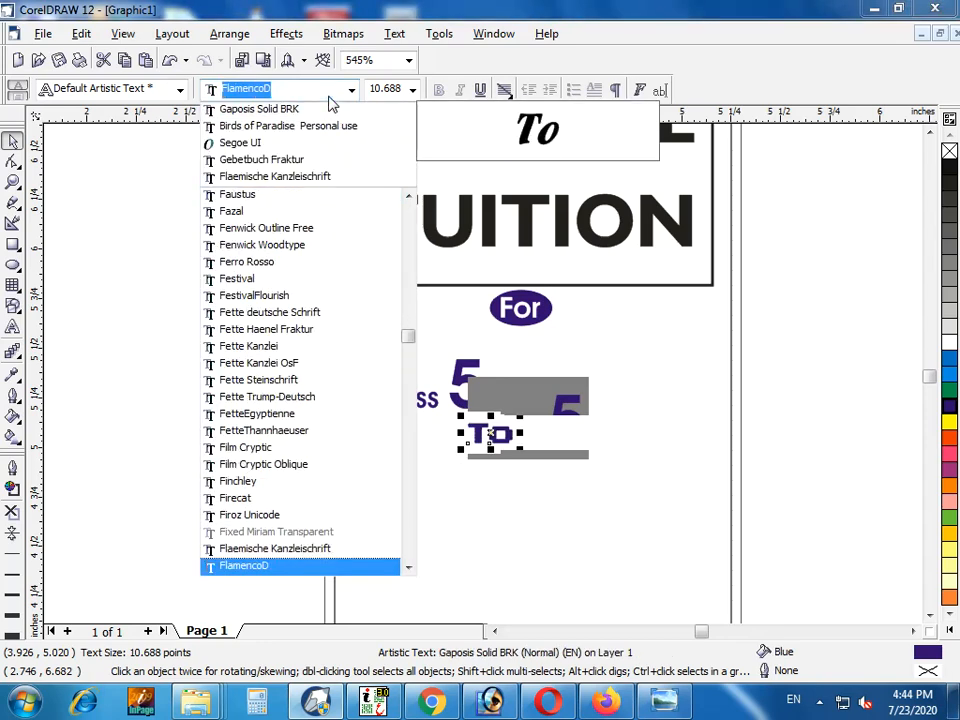
pyautogui.press('Up')
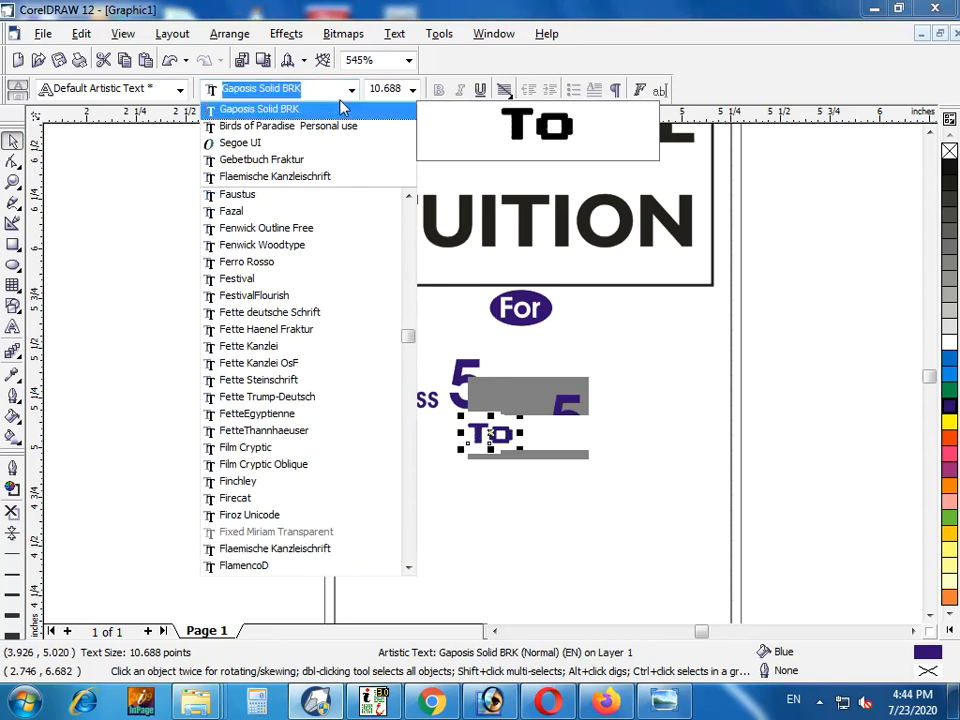
pyautogui.click(258, 108)
pyautogui.click(487, 435)
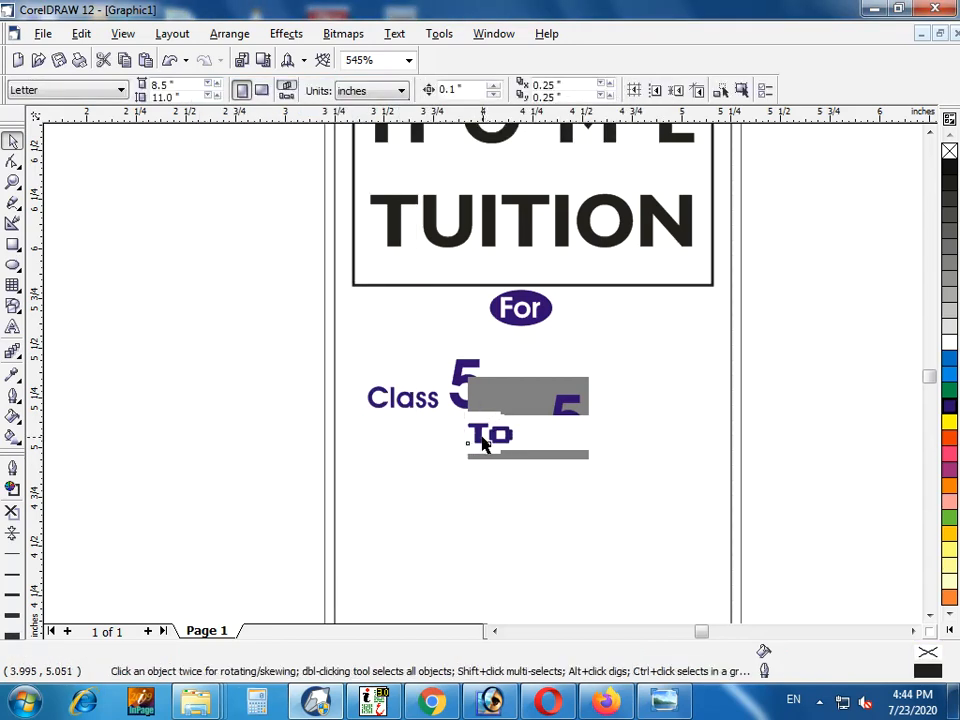
# Change "To" to lowercase "to" and set its font to Flaemische Kanzleischrift
pyautogui.doubleClick(482, 436)
pyautogui.press('BackSpace')
pyautogui.write('t')
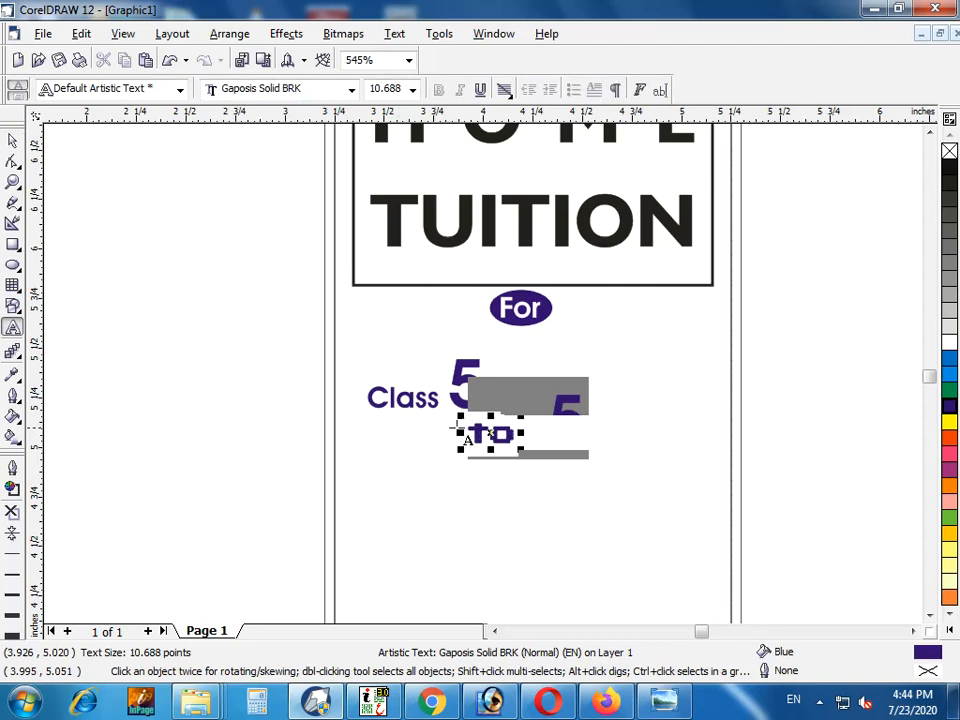
pyautogui.doubleClick(474, 430)
pyautogui.click(246, 90)
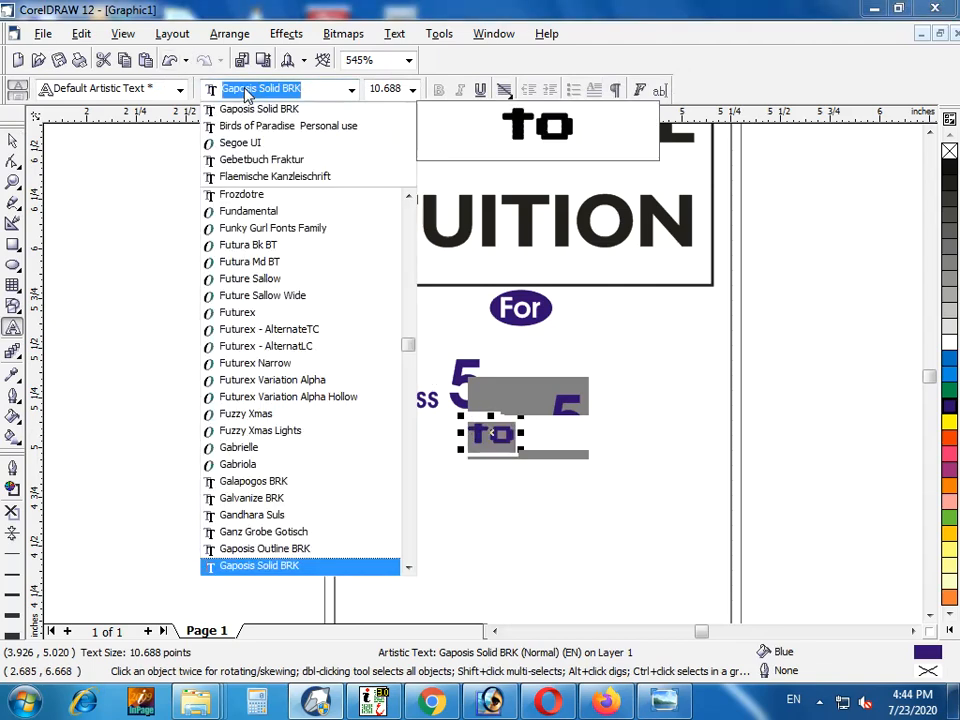
pyautogui.write('Flaemische Kanzleischrift')
pyautogui.press('Return')
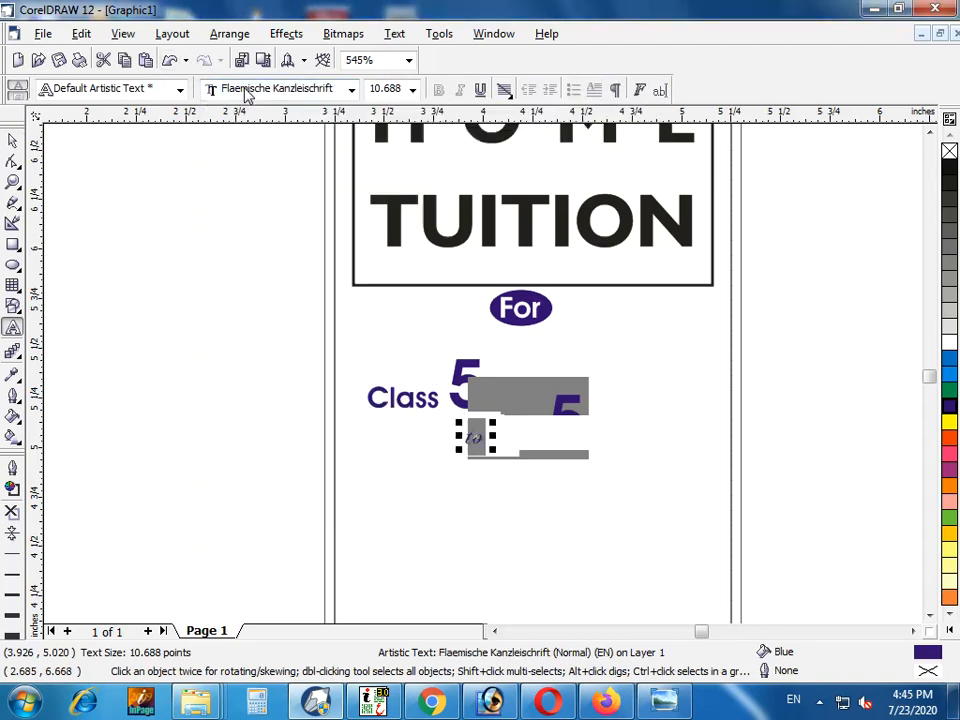
pyautogui.click(11, 143)
pyautogui.click(258, 344)
# Enlarge the word "to" below the "Class 5" text
pyautogui.click(481, 440)
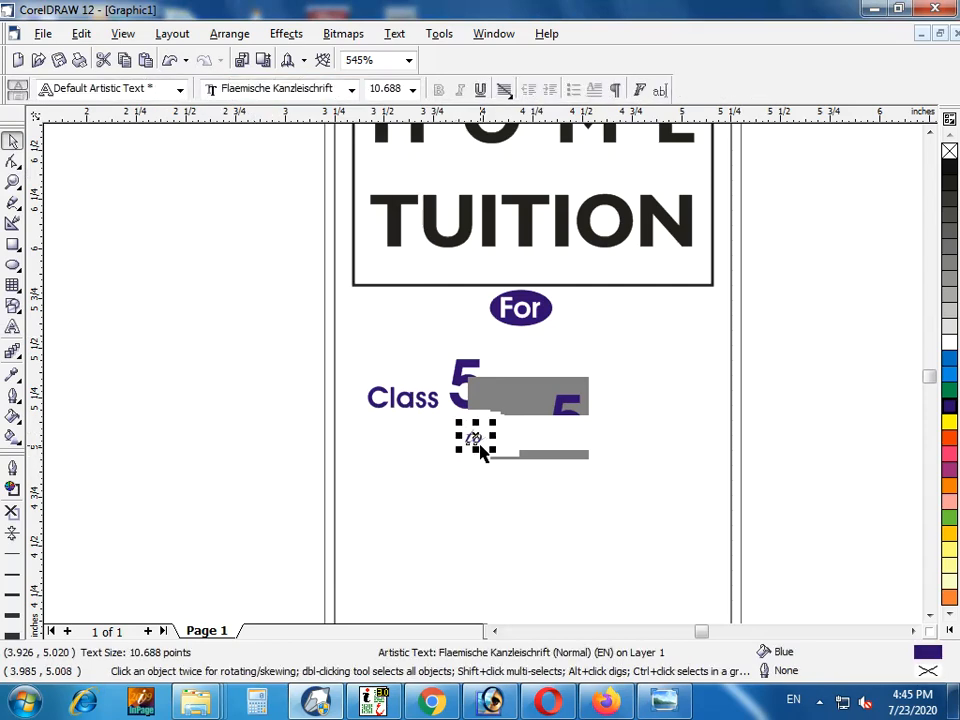
pyautogui.scroll(-1, 482, 445)
pyautogui.moveTo(454, 441); pyautogui.dragTo(474, 439)
# Break "Class 5" apart into separate words and raise "Class" to about the middle of the 5
pyautogui.click(433, 416)
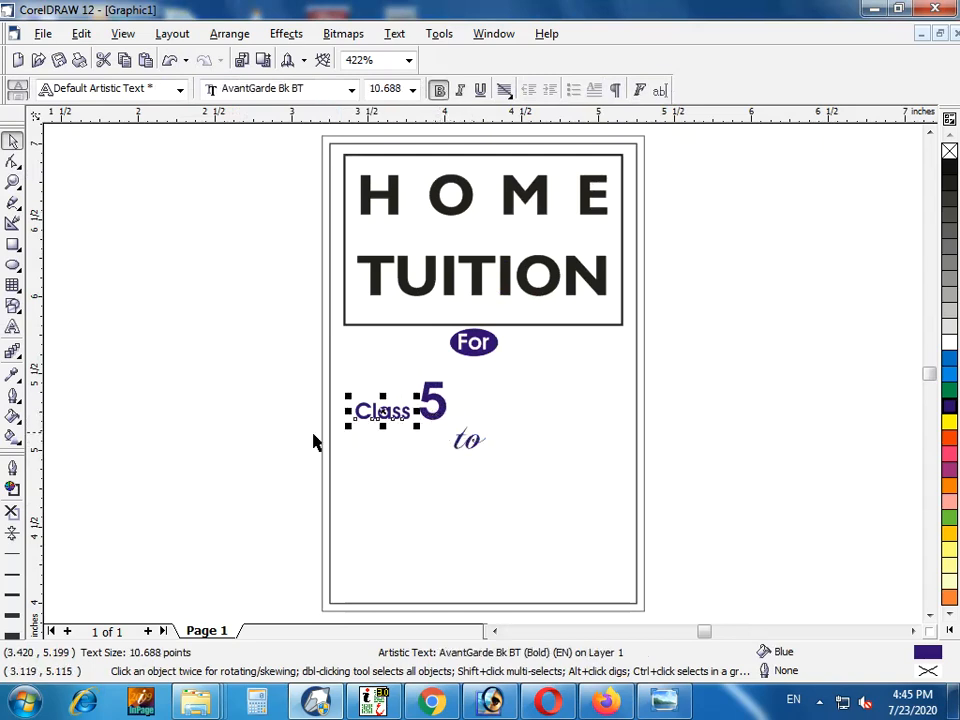
pyautogui.click(313, 441)
pyautogui.moveTo(381, 413); pyautogui.dragTo(385, 400)
pyautogui.moveTo(385, 399); pyautogui.dragTo(386, 393)
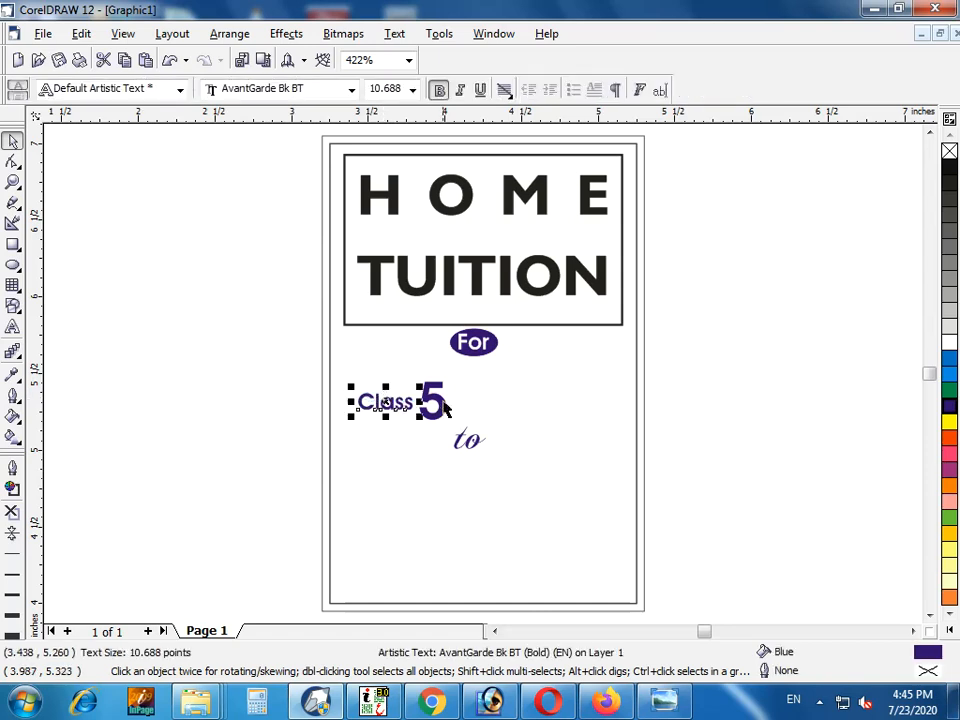
# Set the font of the separate digit 5 to Times New Roman
pyautogui.keyDown('shift'); pyautogui.click(433, 398); pyautogui.keyUp('shift')
pyautogui.click(477, 414)
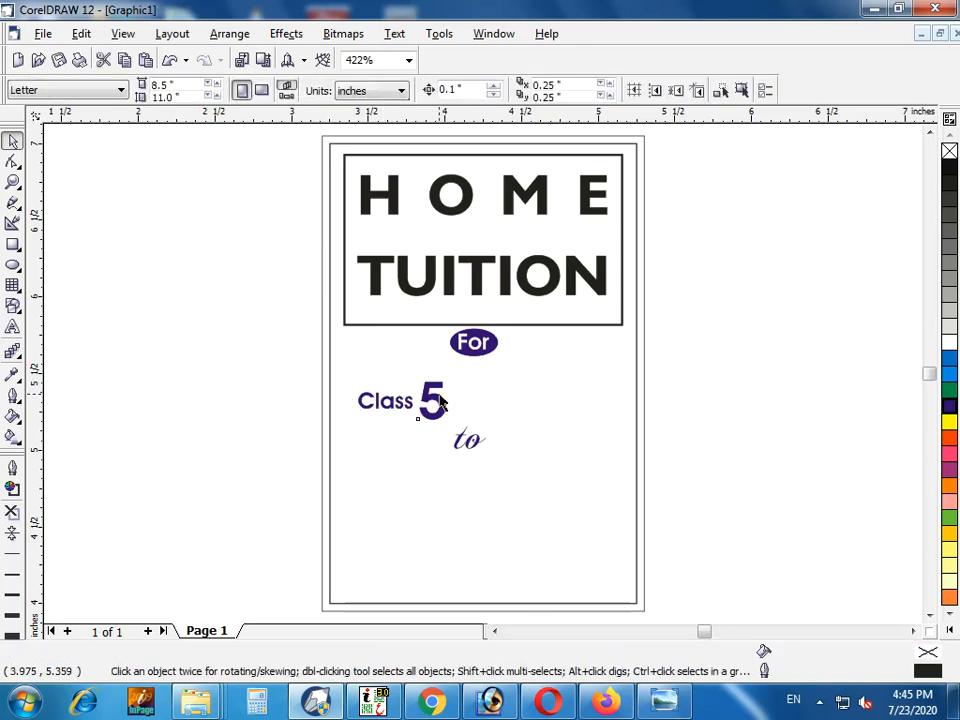
pyautogui.click(436, 402)
pyautogui.click(253, 89)
pyautogui.write('Times New Roman')
pyautogui.press('Return')
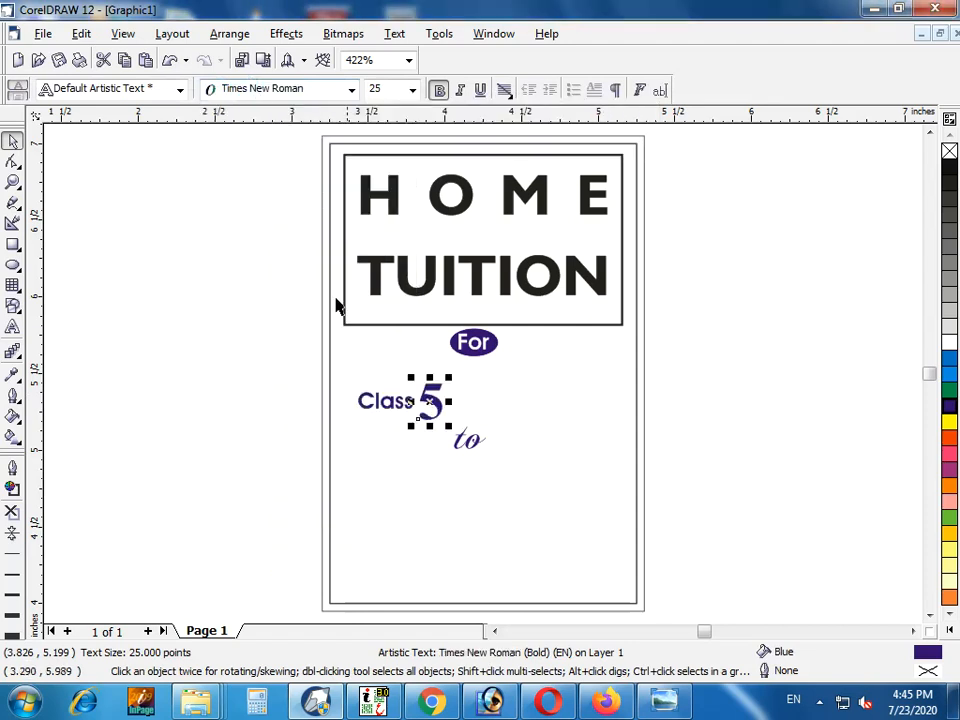
pyautogui.click(392, 412)
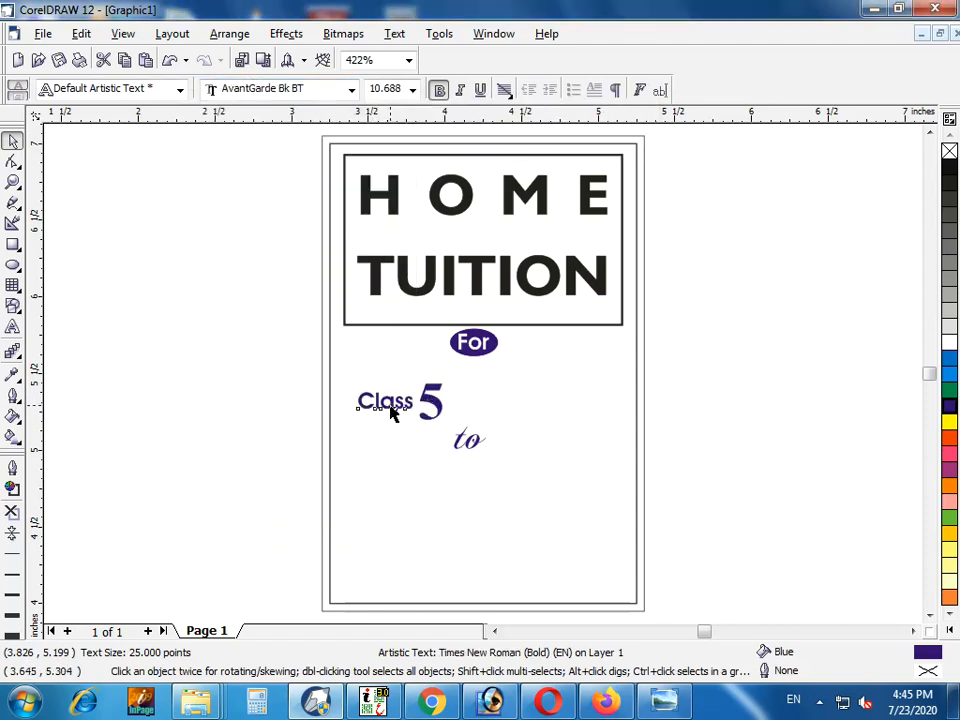
# Move "to" up close to the digit 5's lower right and shift the 5 slightly away from "Class"
pyautogui.click(463, 445)
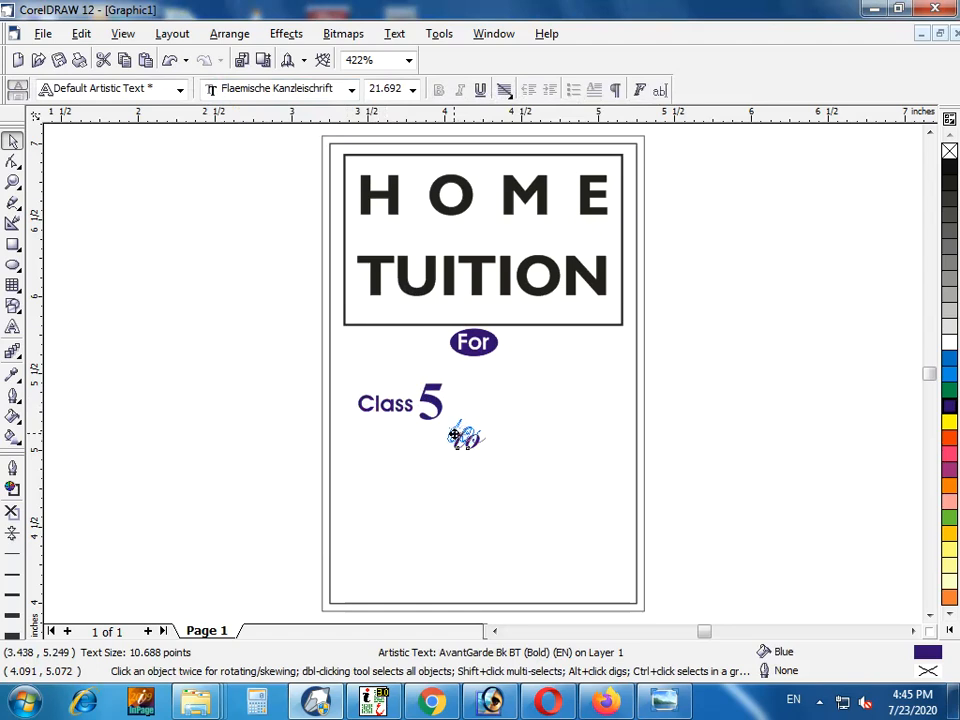
pyautogui.moveTo(455, 435); pyautogui.dragTo(453, 431)
pyautogui.click(691, 459)
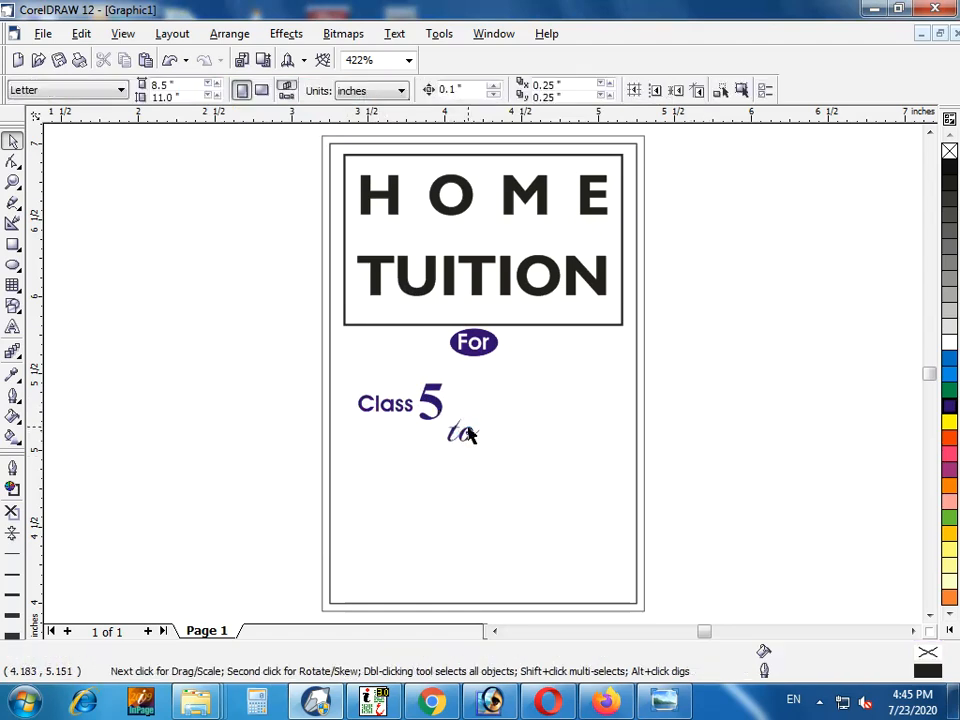
pyautogui.click(456, 435)
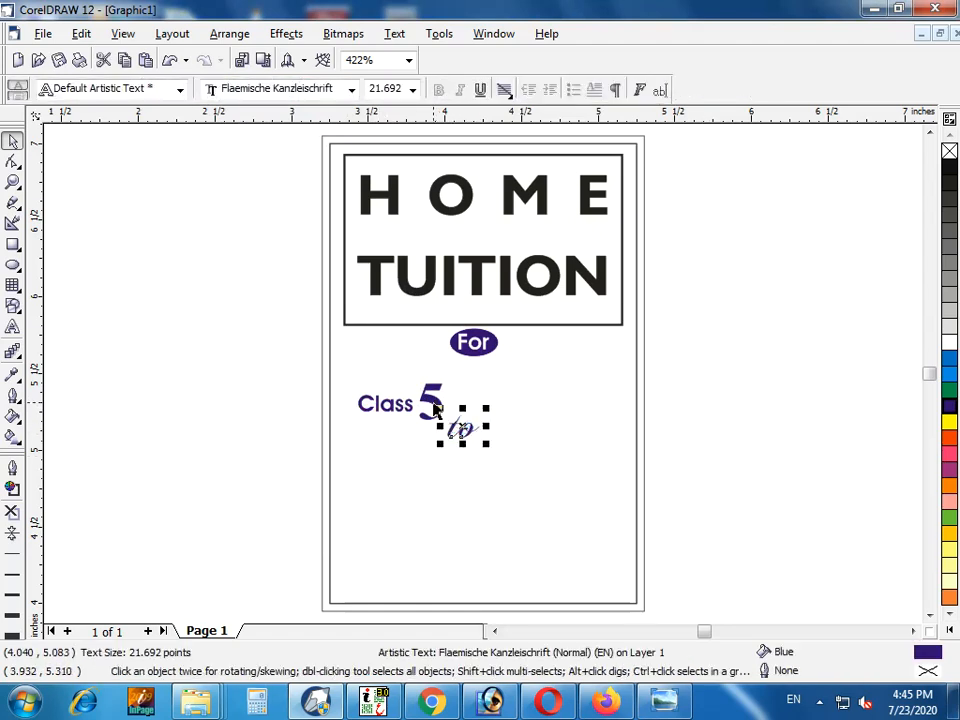
pyautogui.click(433, 405)
pyautogui.click(501, 447)
pyautogui.moveTo(460, 428); pyautogui.dragTo(453, 474)
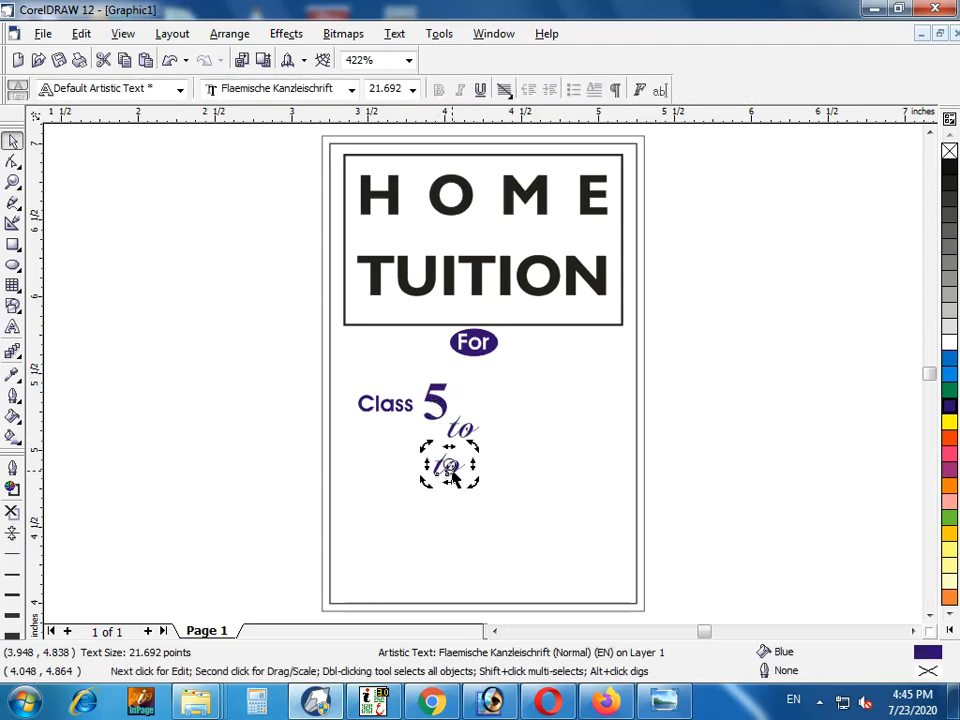
pyautogui.doubleClick(453, 474)
pyautogui.write('6')
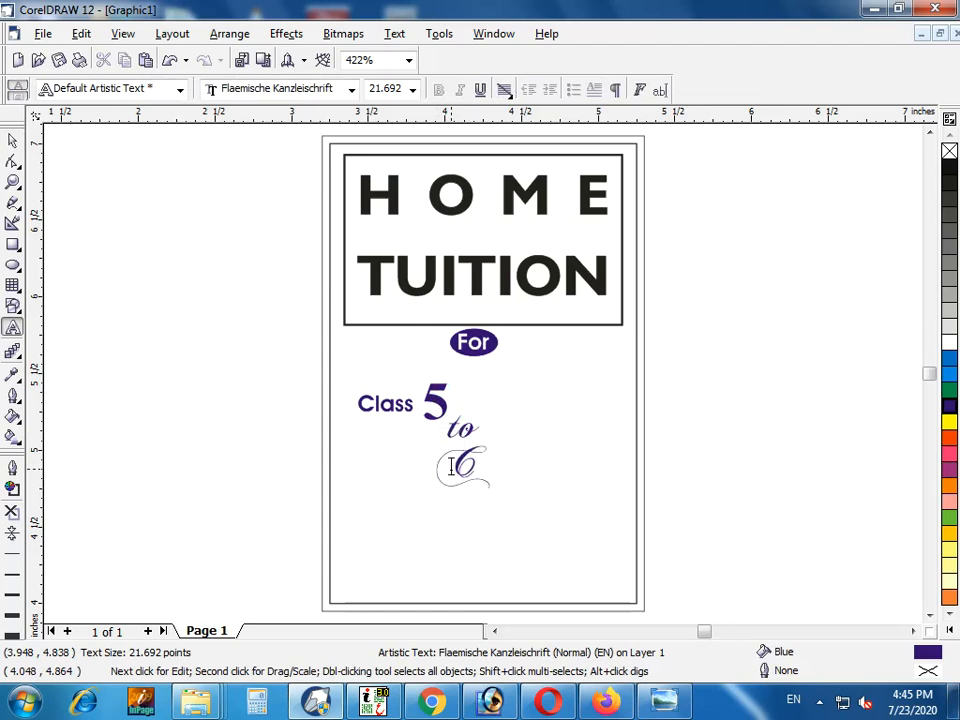
pyautogui.press('BackSpace')
pyautogui.click(13, 140)
# Duplicate the "Class" and 5 texts below "to" and change the copied digit to 10
pyautogui.click(405, 404)
pyautogui.keyDown('shift'); pyautogui.click(435, 404); pyautogui.keyUp('shift')
pyautogui.moveTo(435, 404); pyautogui.dragTo(531, 468)
pyautogui.press('F8')
pyautogui.click(507, 468)
pyautogui.write('10')
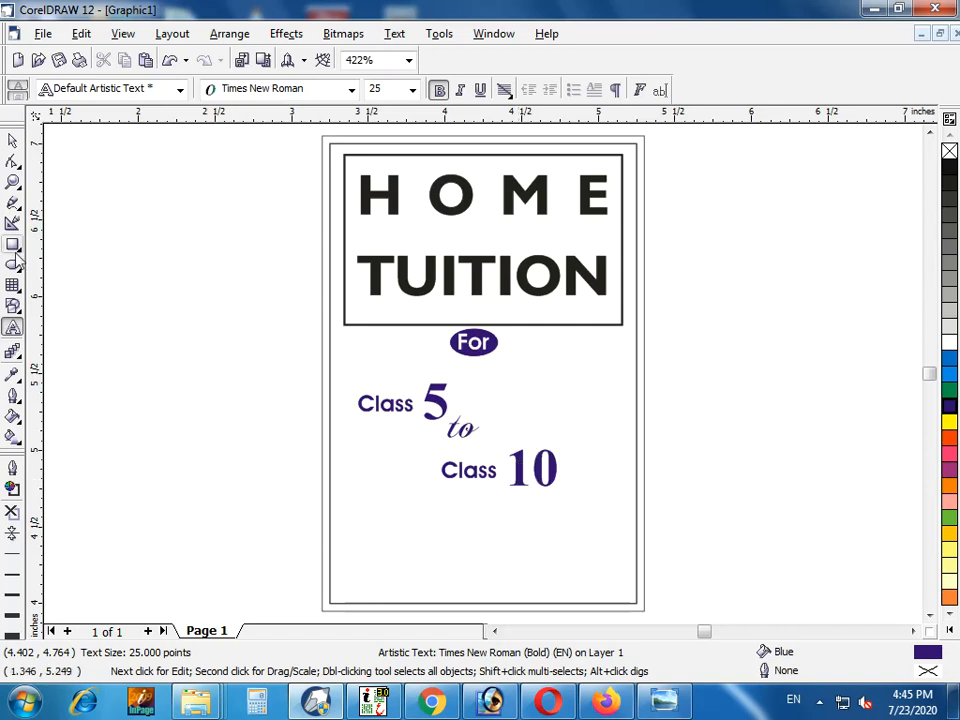
pyautogui.click(12, 140)
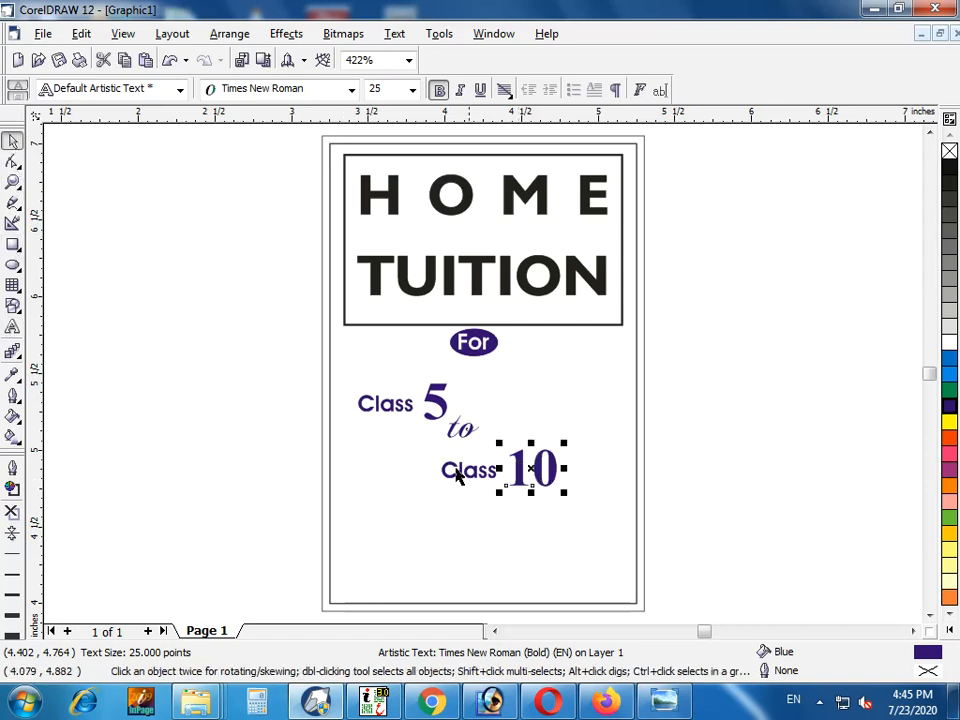
# Adjust the spacing of the lower "Class" and "to", then enlarge the five class-range texts together
pyautogui.moveTo(490, 474); pyautogui.dragTo(494, 474)
pyautogui.moveTo(464, 431); pyautogui.dragTo(464, 440)
pyautogui.moveTo(724, 377); pyautogui.dragTo(204, 538)
pyautogui.moveTo(563, 491); pyautogui.dragTo(624, 532)
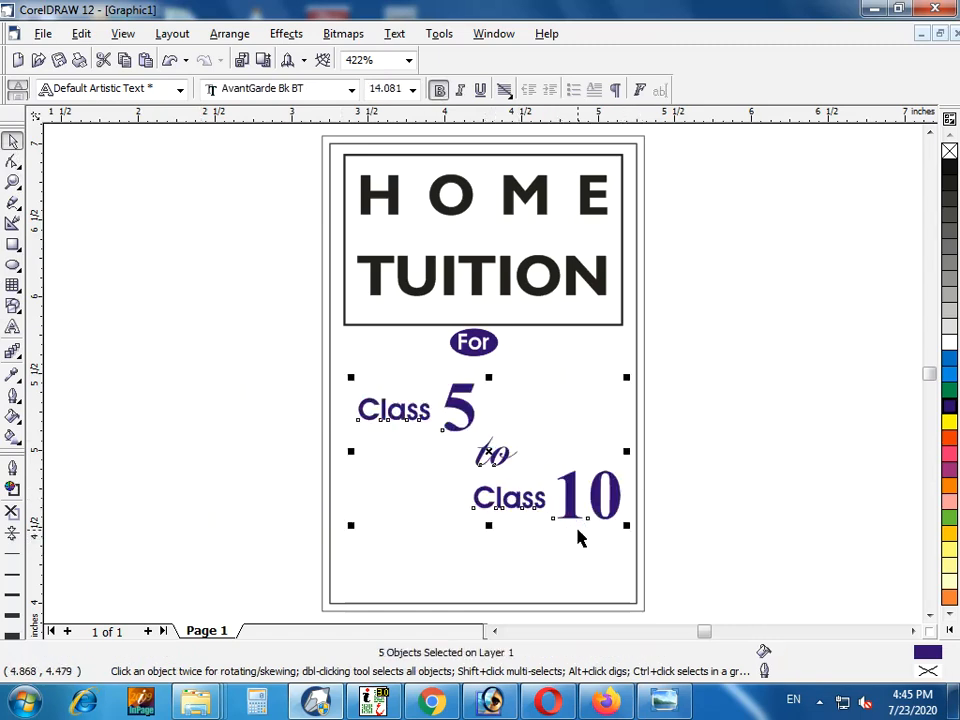
# Shift the lower "Class 10" line left and reposition "to" between the two class lines
pyautogui.click(714, 462)
pyautogui.moveTo(589, 492); pyautogui.dragTo(392, 546)
pyautogui.press('Left')
pyautogui.press('Left')
pyautogui.press('Left')
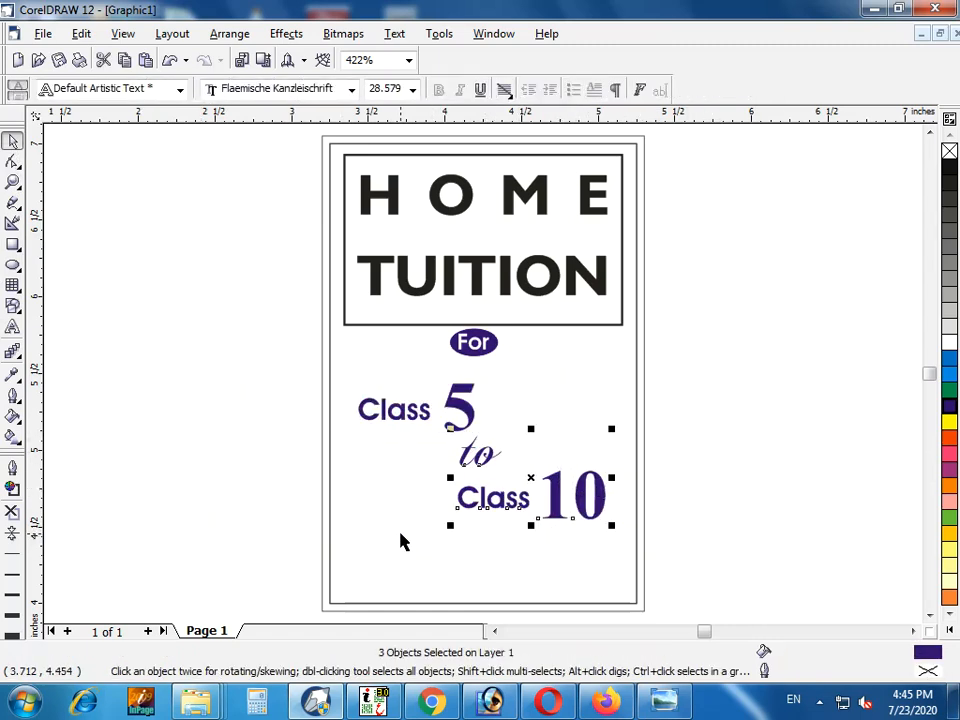
pyautogui.click(758, 476)
pyautogui.moveTo(446, 455); pyautogui.dragTo(479, 458)
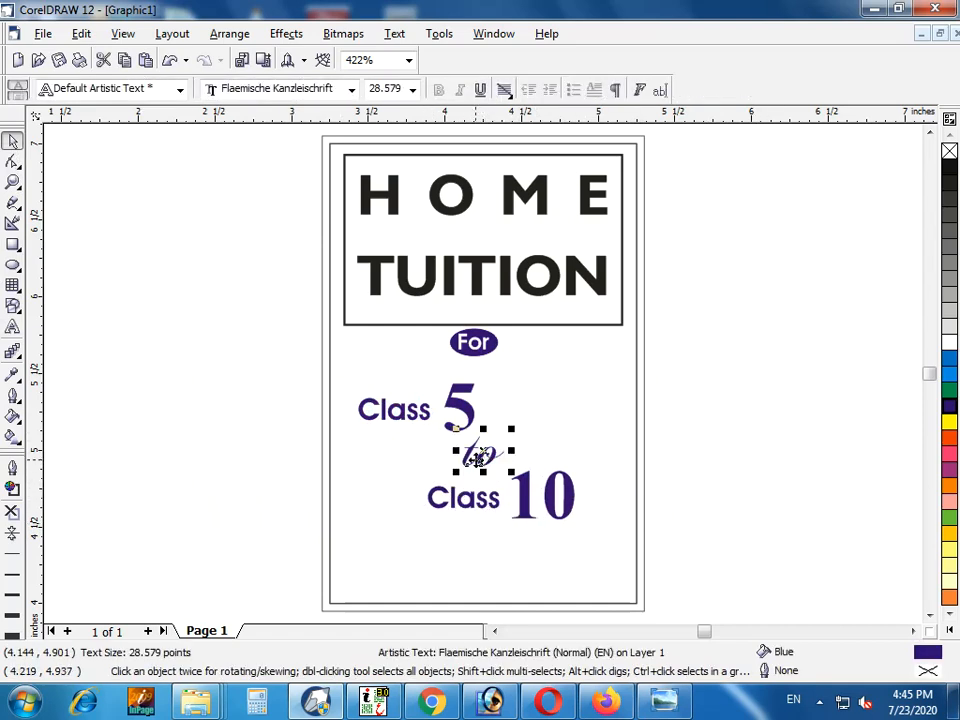
# Enlarge the whole stacked class-range text to fill more of the card's width below the "For" badge
pyautogui.click(765, 411)
pyautogui.moveTo(769, 379); pyautogui.dragTo(282, 595)
pyautogui.moveTo(581, 526); pyautogui.dragTo(633, 558)
pyautogui.moveTo(497, 422); pyautogui.dragTo(494, 410)
pyautogui.moveTo(628, 546); pyautogui.dragTo(621, 553)
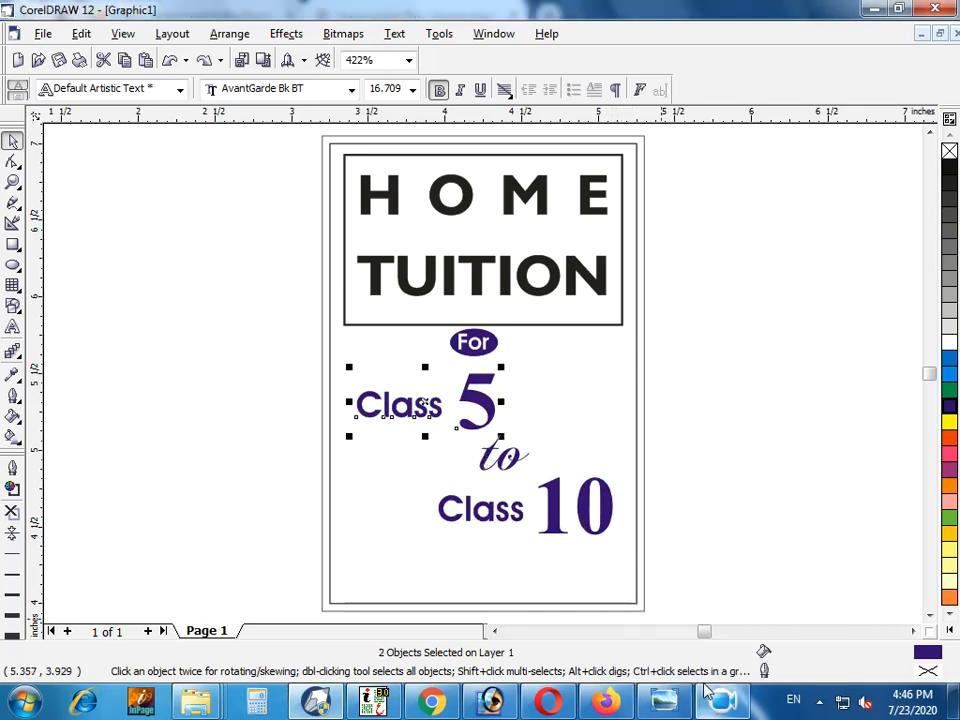
# Shrink "Class 5" to about half its size at the card's left edge and adjust "to" beside it
pyautogui.click(785, 470)
pyautogui.moveTo(287, 346); pyautogui.dragTo(434, 435)
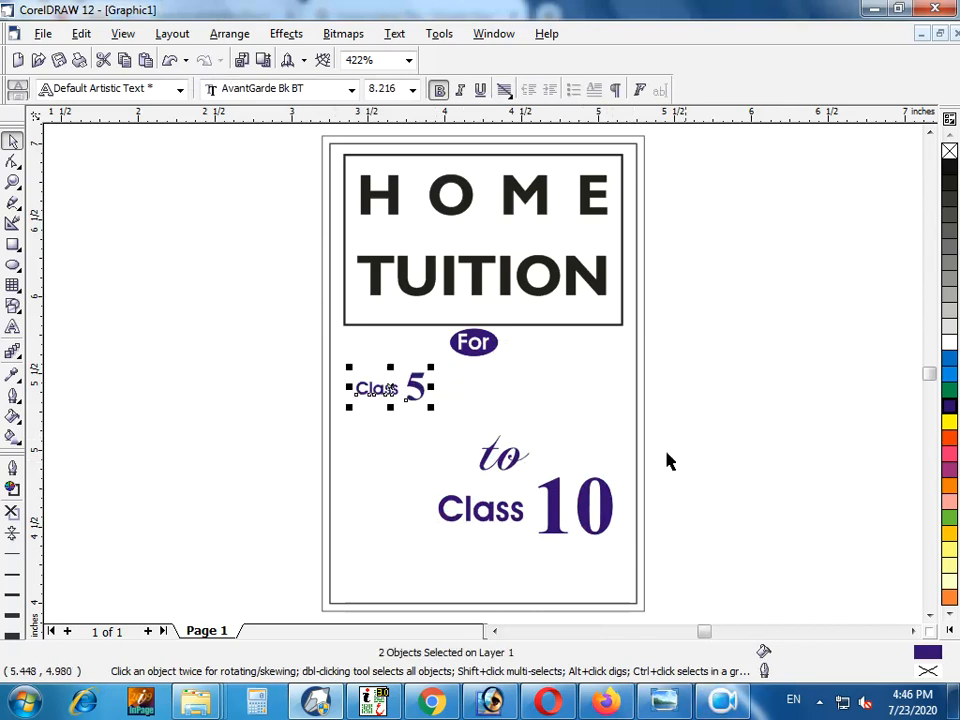
pyautogui.moveTo(503, 470); pyautogui.dragTo(487, 420)
# Shrink "Class 10" and place it after "to" on the same line as "Class 5"
pyautogui.moveTo(690, 455); pyautogui.dragTo(403, 542)
pyautogui.moveTo(548, 528); pyautogui.dragTo(604, 398)
pyautogui.moveTo(664, 428); pyautogui.dragTo(575, 398)
pyautogui.press('z')
pyautogui.moveTo(708, 351); pyautogui.dragTo(257, 461)
pyautogui.moveTo(591, 351)
pyautogui.mouseDown()
pyautogui.moveTo(574, 364)
pyautogui.moveTo(575, 351)
pyautogui.mouseUp()
# Enlarge the one-line class-range text to span the heading frame's width, with "Class" at about 10.7 pt
pyautogui.moveTo(853, 300); pyautogui.dragTo(99, 399)
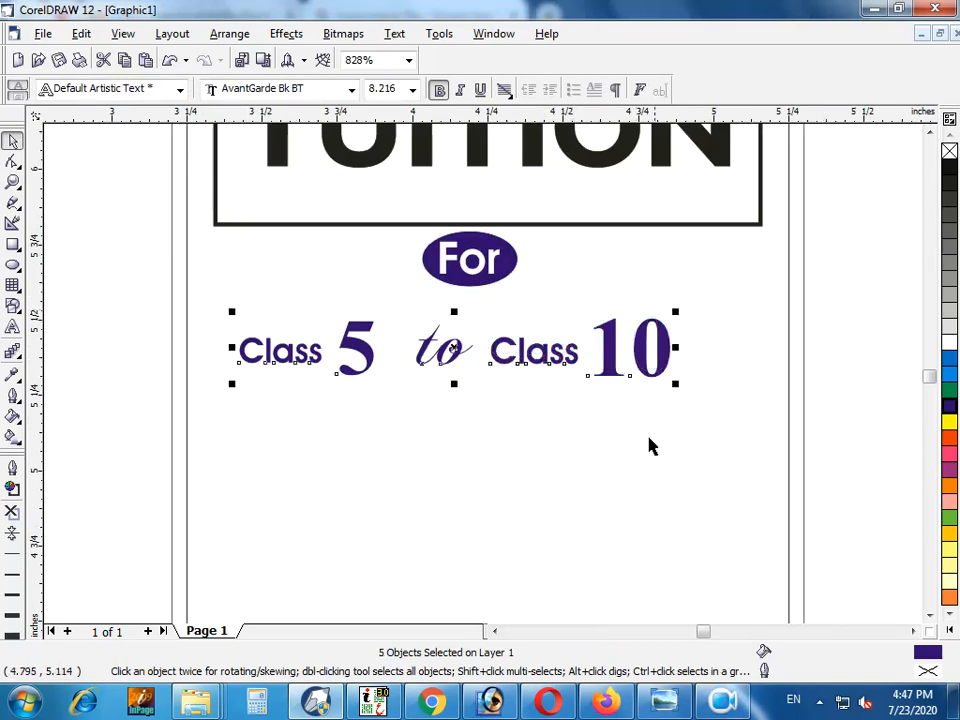
pyautogui.moveTo(679, 384); pyautogui.dragTo(782, 405)
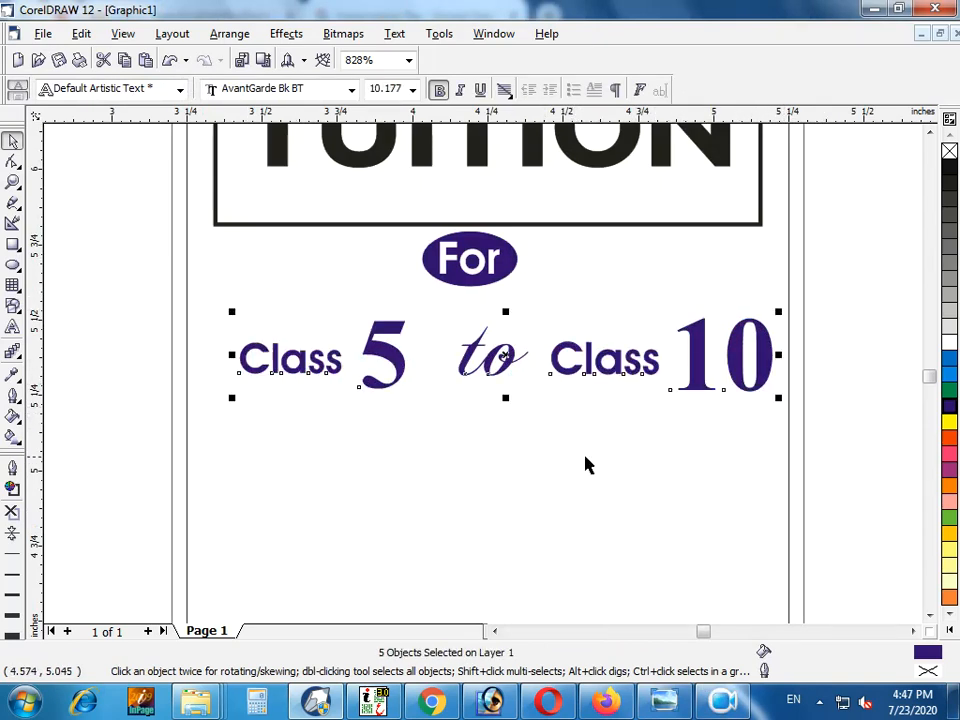
pyautogui.moveTo(232, 398); pyautogui.dragTo(208, 424)
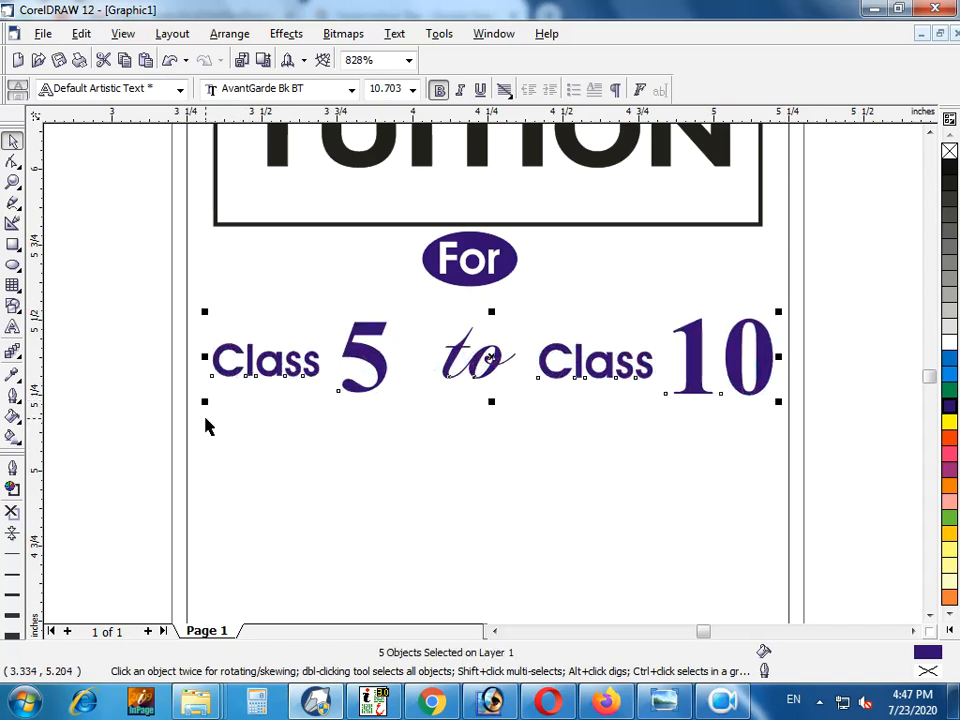
# Move the "For" badge slightly down from the heading frame, centred above the class-range line
pyautogui.press('F3')
pyautogui.click(697, 420)
pyautogui.moveTo(701, 317); pyautogui.dragTo(491, 360)
pyautogui.click(753, 442)
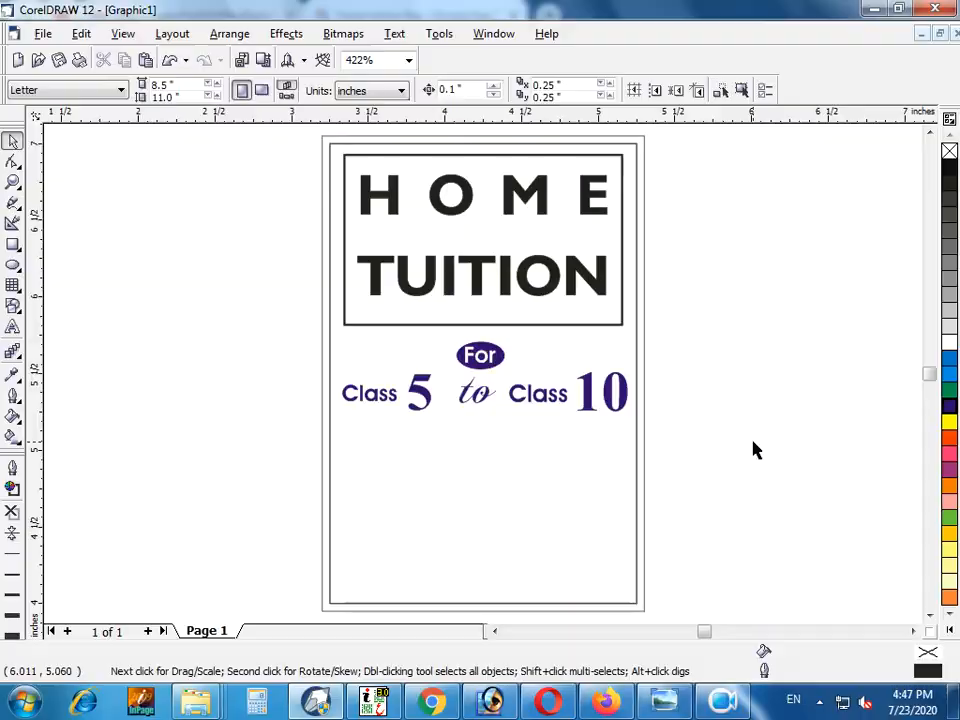
# Switch to the file explorer and open the PSD folder on New Volume (F:)
pyautogui.press('super+d')
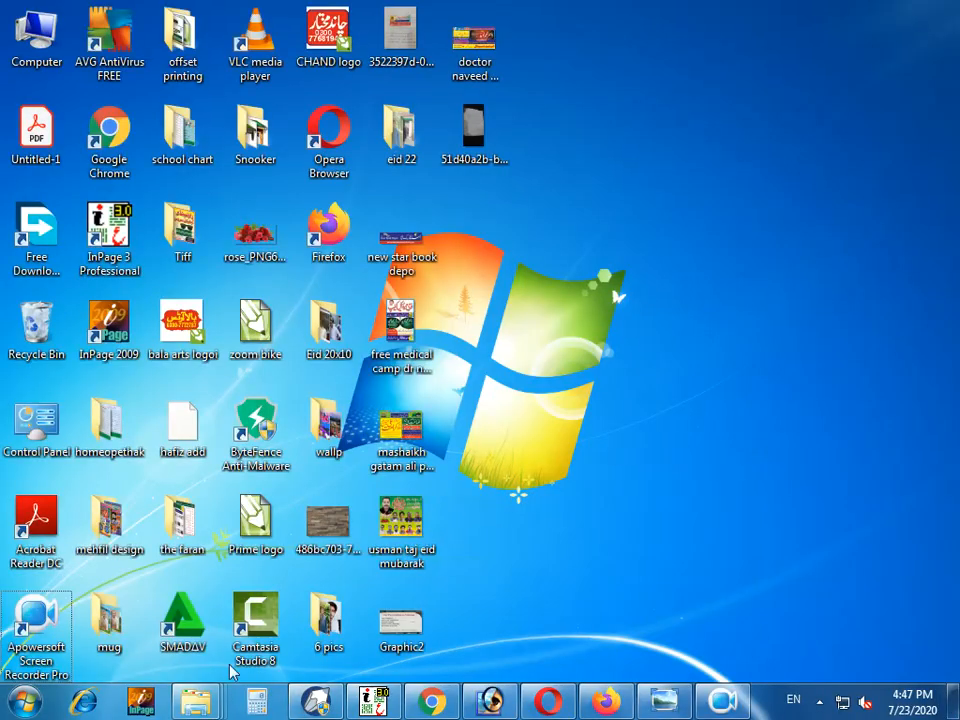
pyautogui.moveTo(195, 700)
pyautogui.click(540, 604)
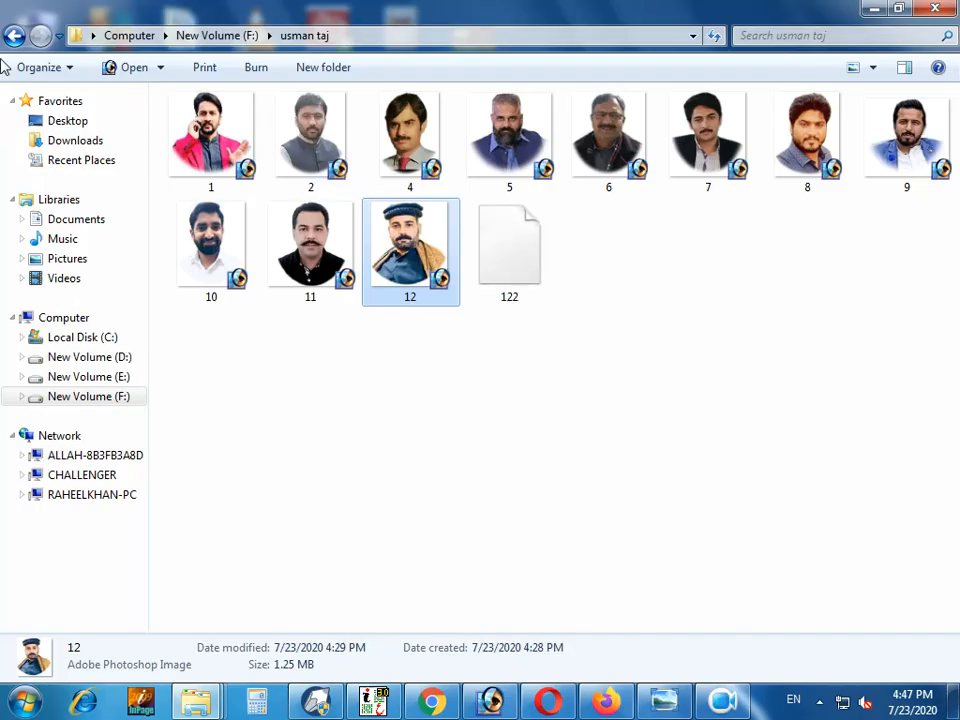
pyautogui.click(14, 36)
pyautogui.scroll(-2, 473, 497)
pyautogui.scroll(2, 473, 497)
pyautogui.click(203, 222)
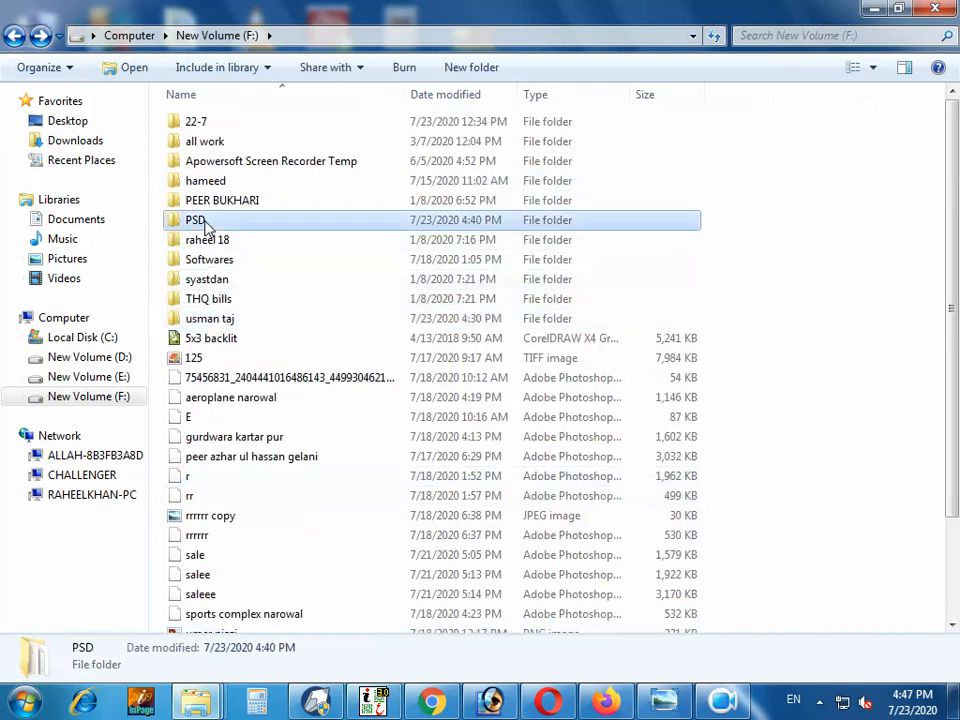
pyautogui.doubleClick(207, 226)
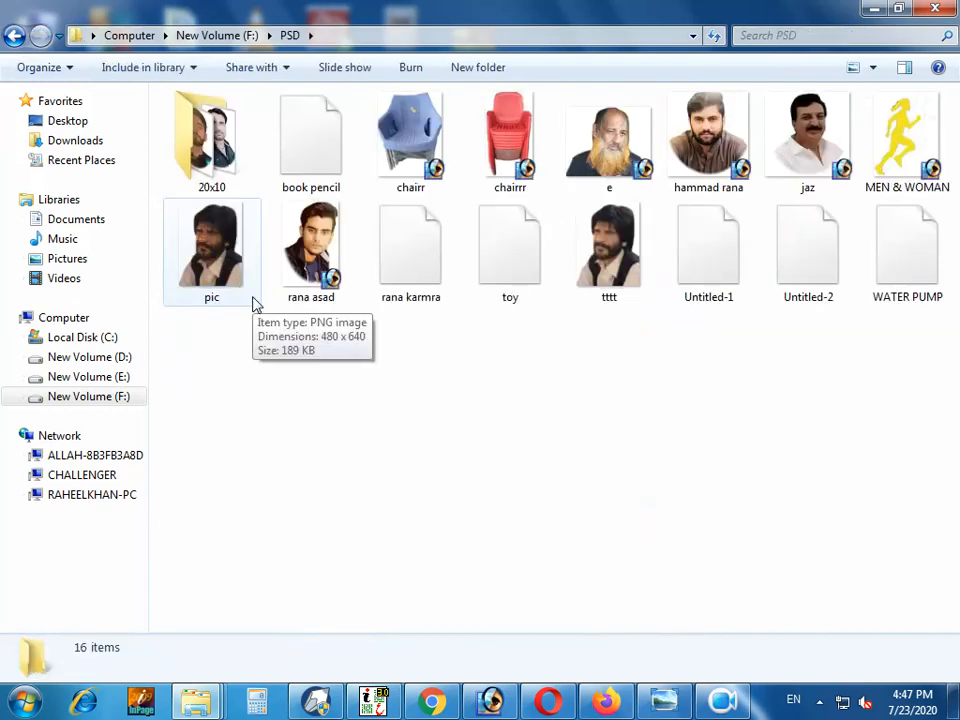
# Import the "book pencil" file into the CorelDRAW drawing and shrink the image to about 1.06 by 0.65 inches
pyautogui.click(311, 140)
pyautogui.moveTo(336, 186)
pyautogui.mouseDown()
pyautogui.moveTo(355, 663)
pyautogui.moveTo(317, 697)
pyautogui.moveTo(397, 507)
pyautogui.mouseUp()
pyautogui.hotkey('shift', 'F2')
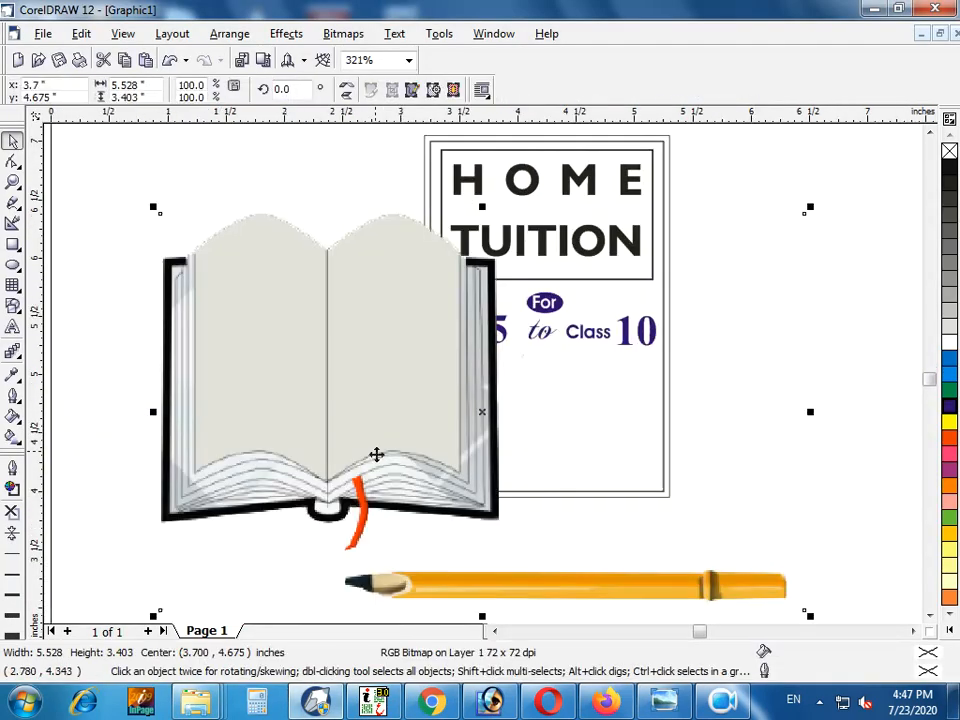
pyautogui.moveTo(154, 206); pyautogui.dragTo(360, 386)
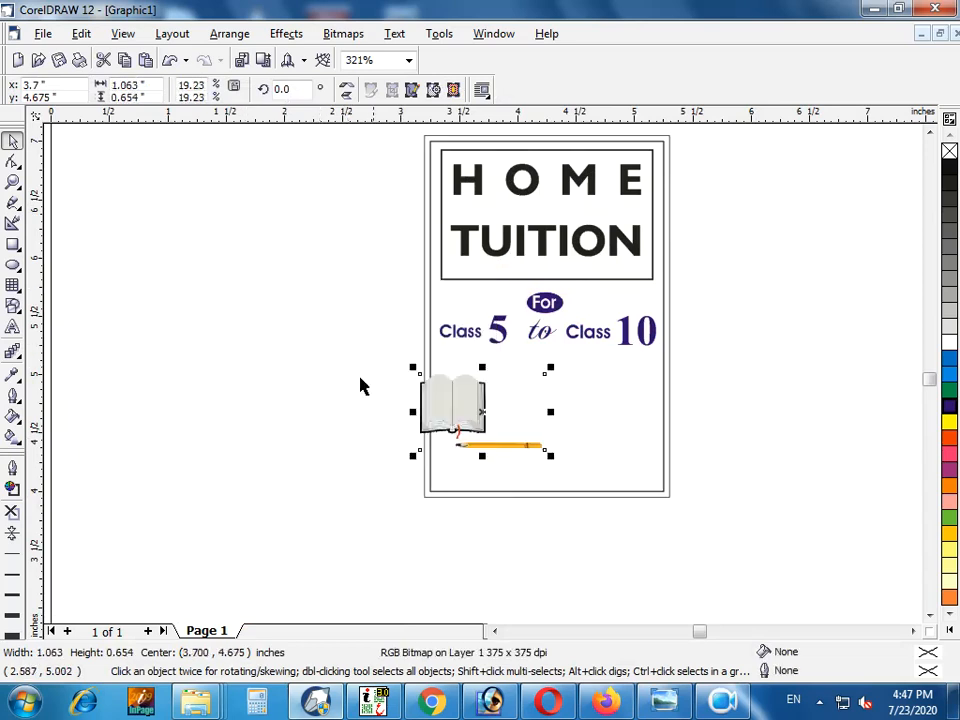
# Place the book and pencil image below the class-range line and enlarge it slightly within the card
pyautogui.moveTo(496, 410); pyautogui.dragTo(546, 403)
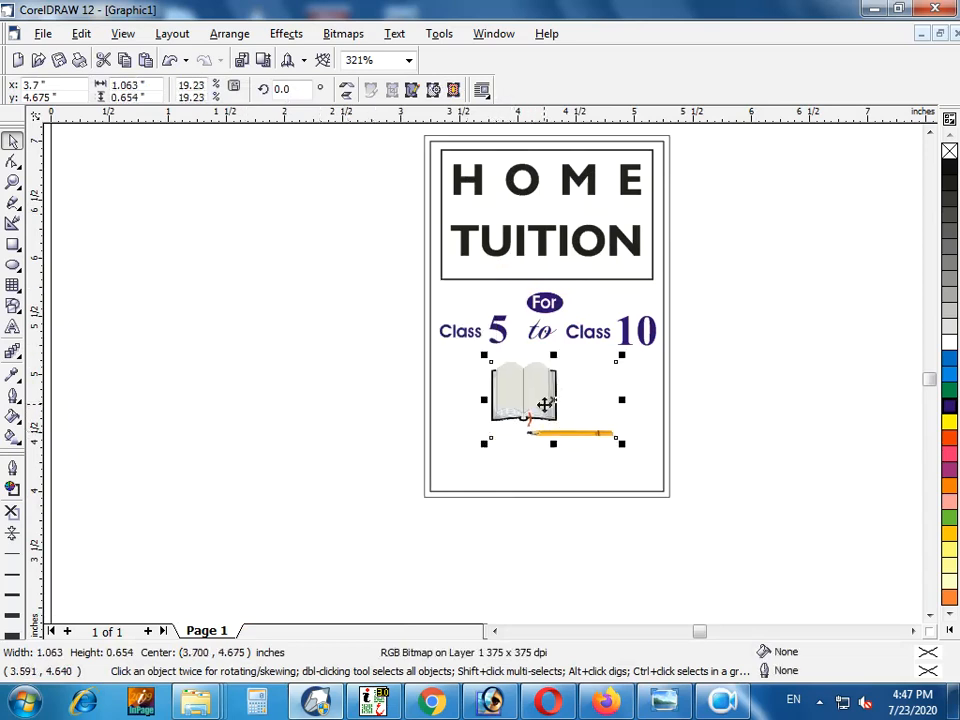
pyautogui.moveTo(619, 444); pyautogui.dragTo(631, 450)
pyautogui.moveTo(484, 450); pyautogui.dragTo(465, 454)
pyautogui.moveTo(514, 400)
pyautogui.mouseDown()
pyautogui.moveTo(495, 393)
pyautogui.moveTo(513, 392)
pyautogui.mouseUp()
pyautogui.click(676, 430)
pyautogui.press('F4')
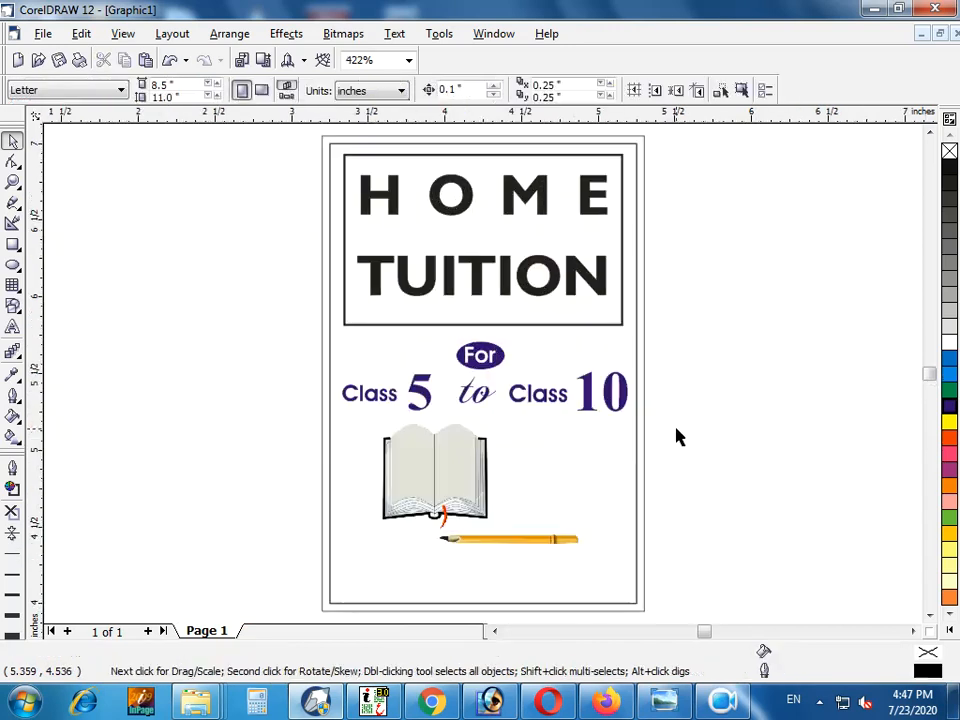
# Add the contact phone number as artistic text, make it bold and place it below the pencil
pyautogui.click(13, 329)
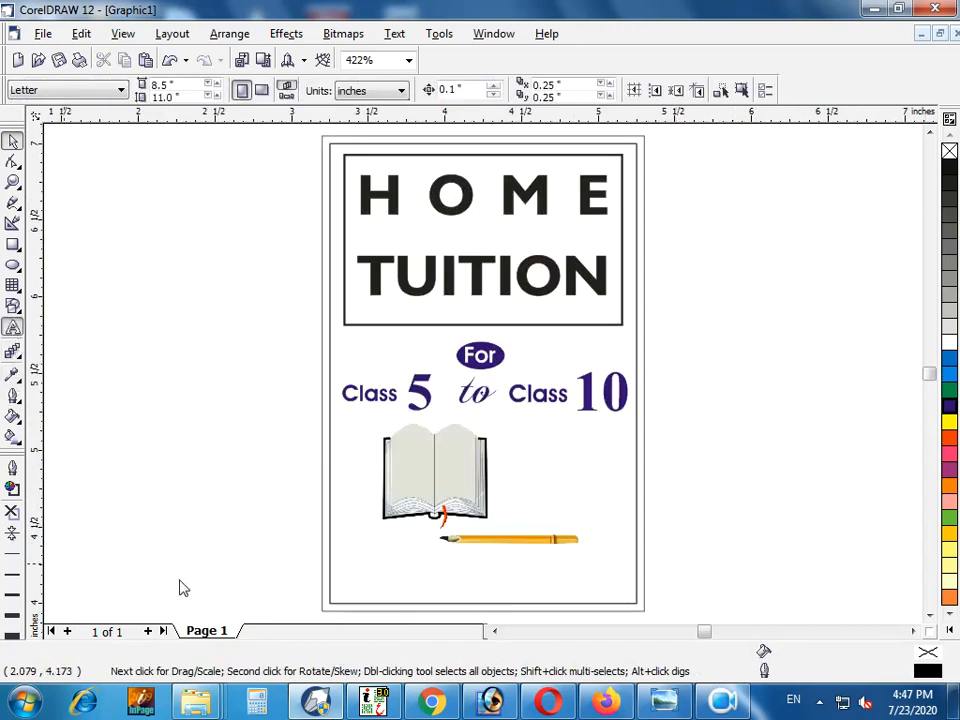
pyautogui.click(178, 572)
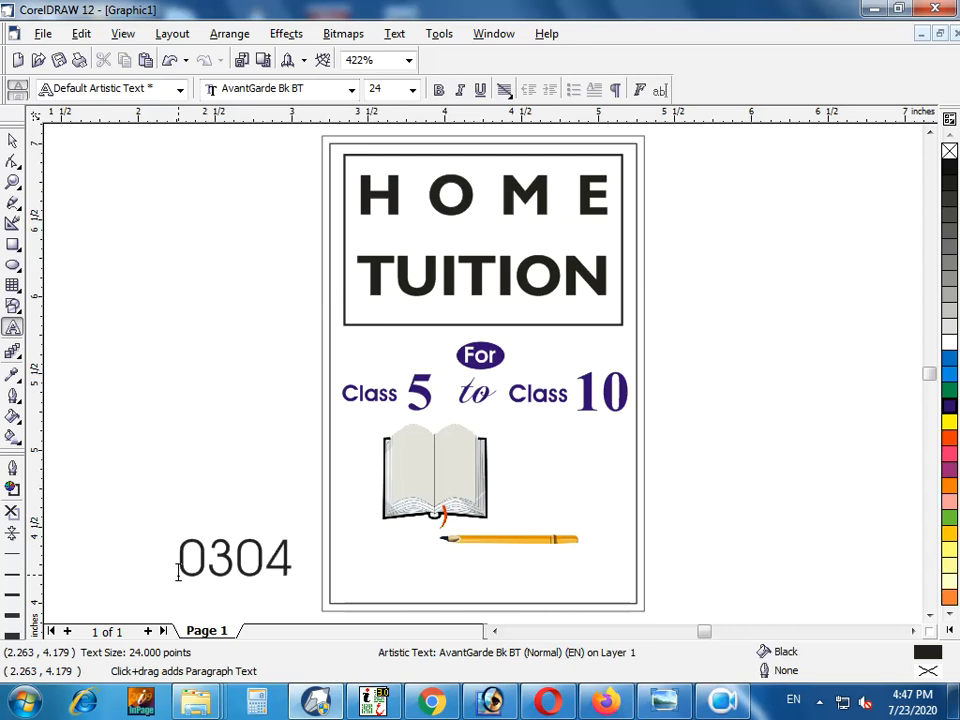
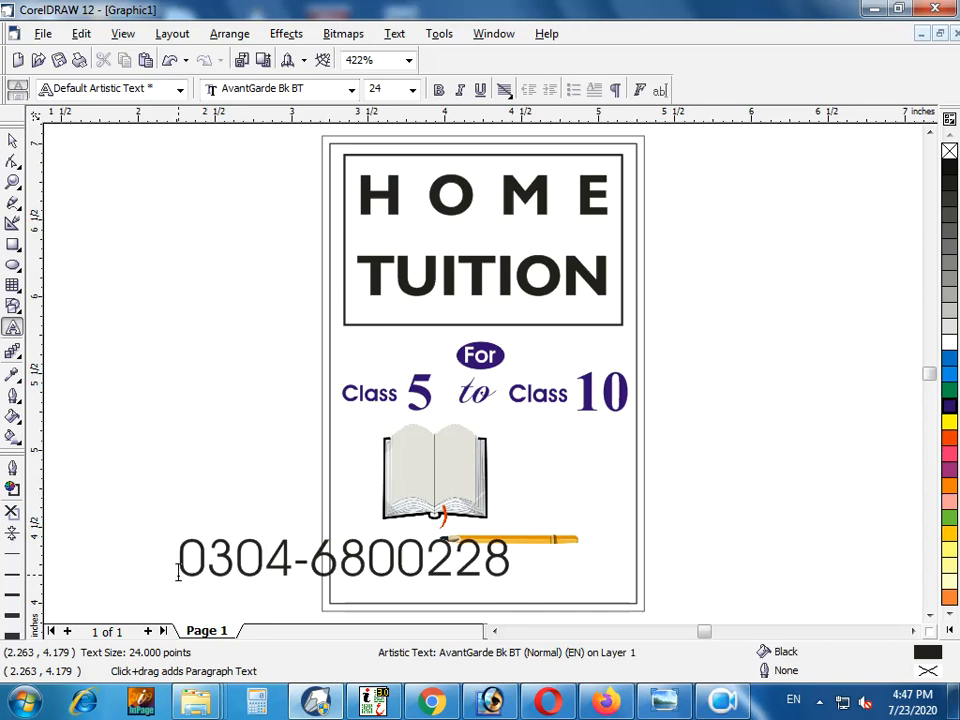
pyautogui.click(13, 140)
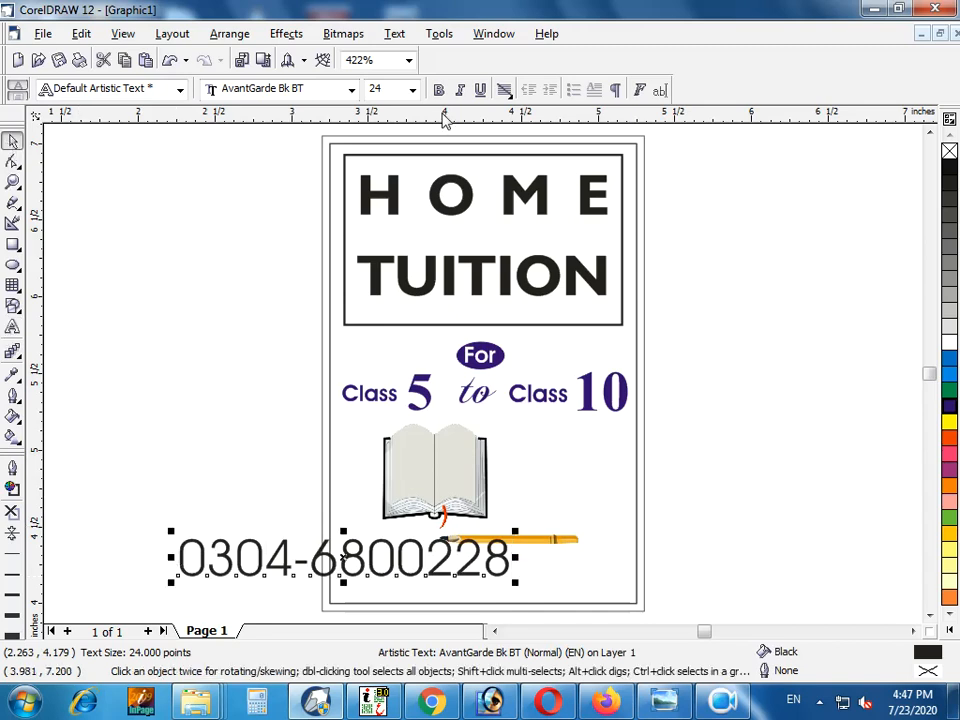
pyautogui.click(438, 90)
pyautogui.moveTo(366, 560); pyautogui.dragTo(470, 575)
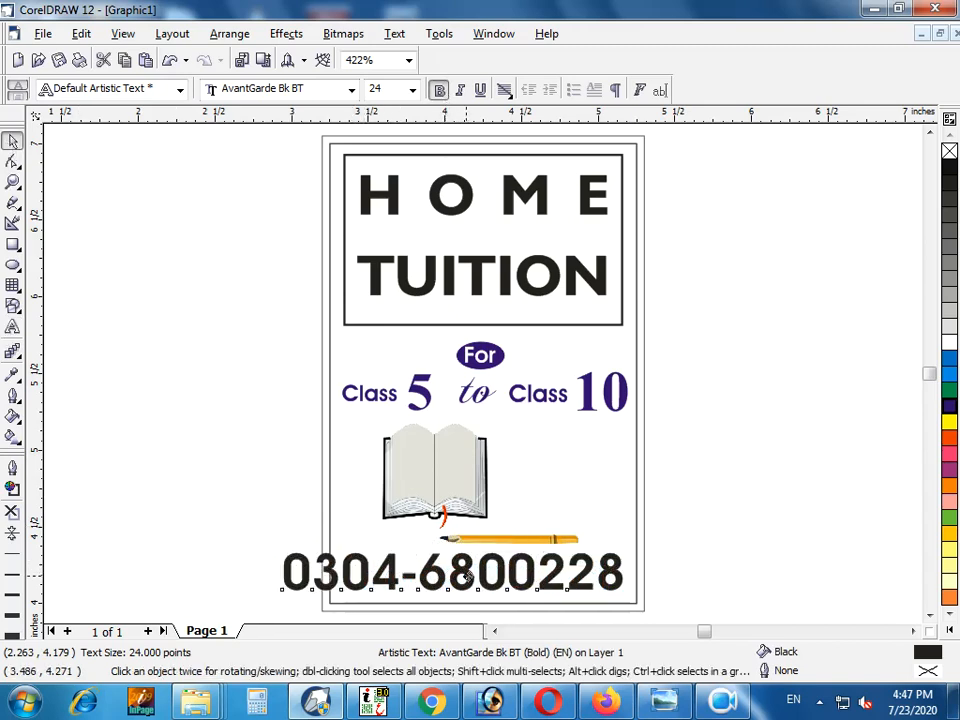
# Set the phone number's font to Arial Black
pyautogui.click(255, 89)
pyautogui.write('Arabella')
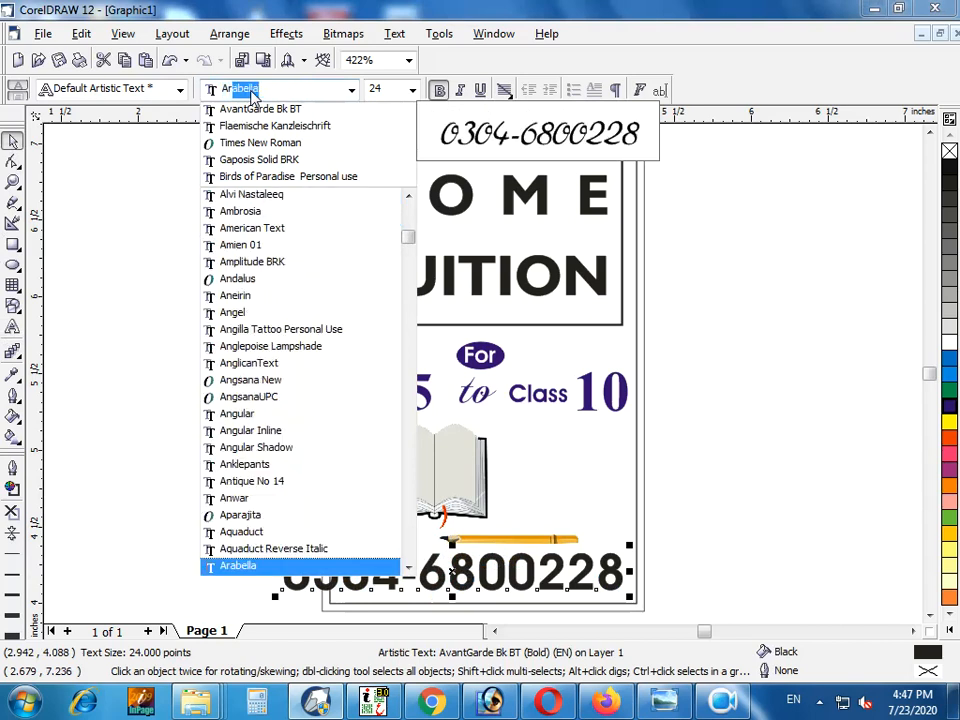
pyautogui.press('Down')
pyautogui.press('Down')
pyautogui.press('Down')
pyautogui.press('Down')
pyautogui.press('Down')
pyautogui.press('Down')
pyautogui.press('Down')
pyautogui.press('Return')
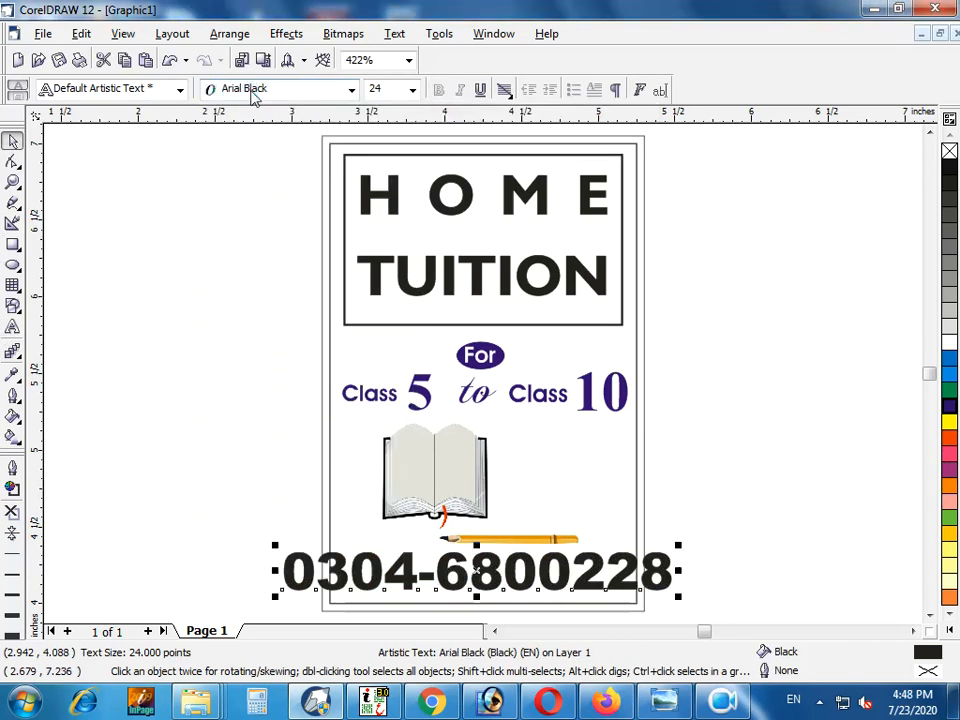
# Resize the phone number to about 16.7 pt and fit it inside the card's bottom border below the pencil
pyautogui.moveTo(678, 596); pyautogui.dragTo(613, 591)
pyautogui.moveTo(508, 571); pyautogui.dragTo(510, 578)
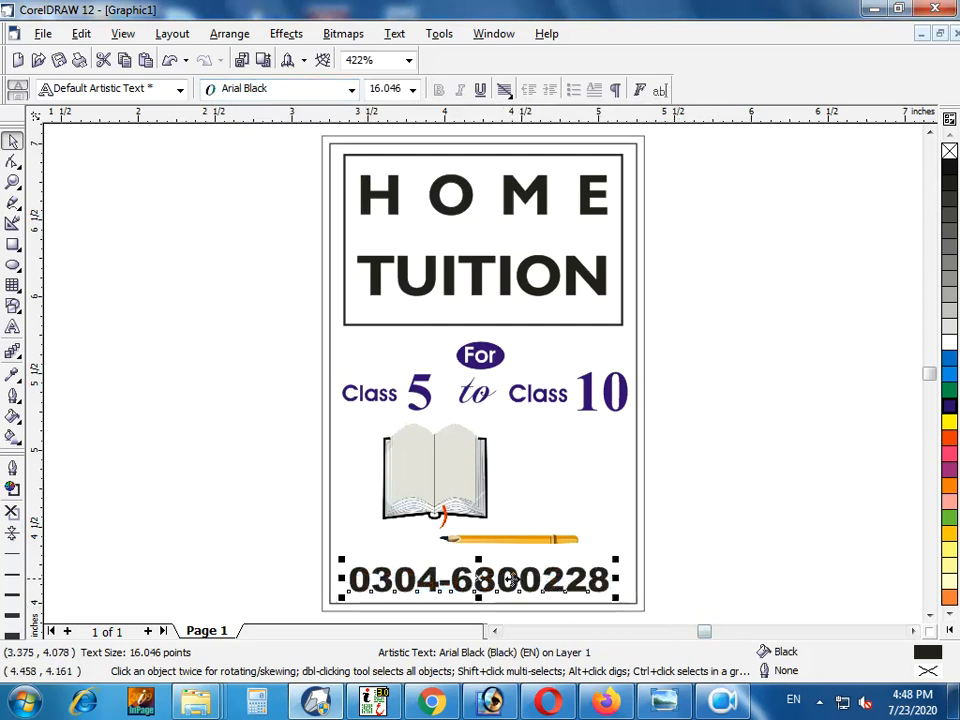
pyautogui.moveTo(616, 559); pyautogui.dragTo(627, 557)
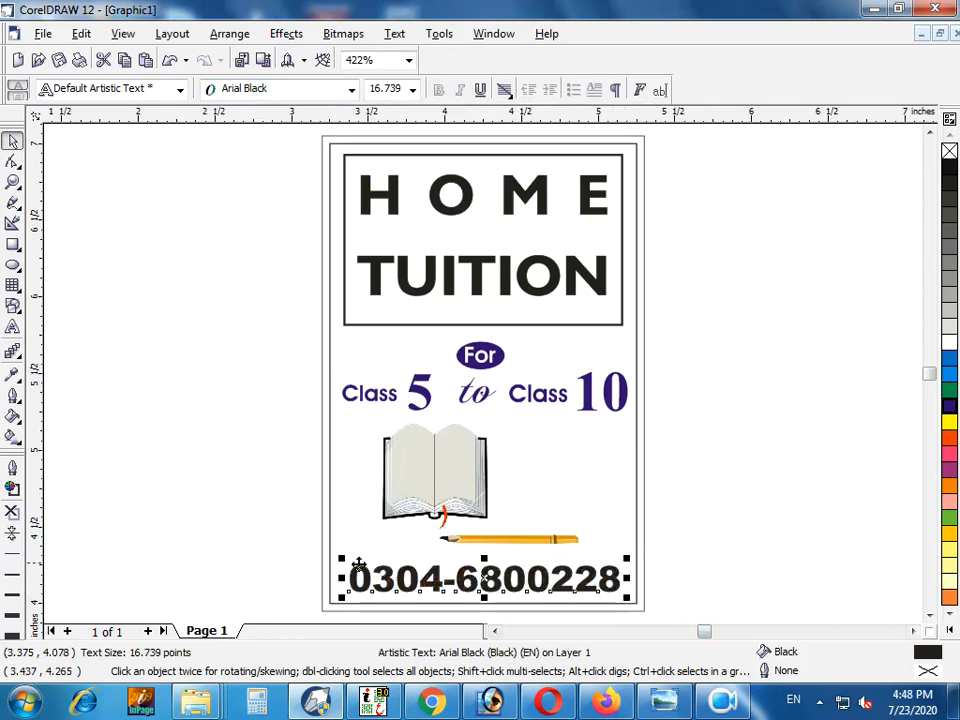
pyautogui.moveTo(484, 560); pyautogui.dragTo(482, 553)
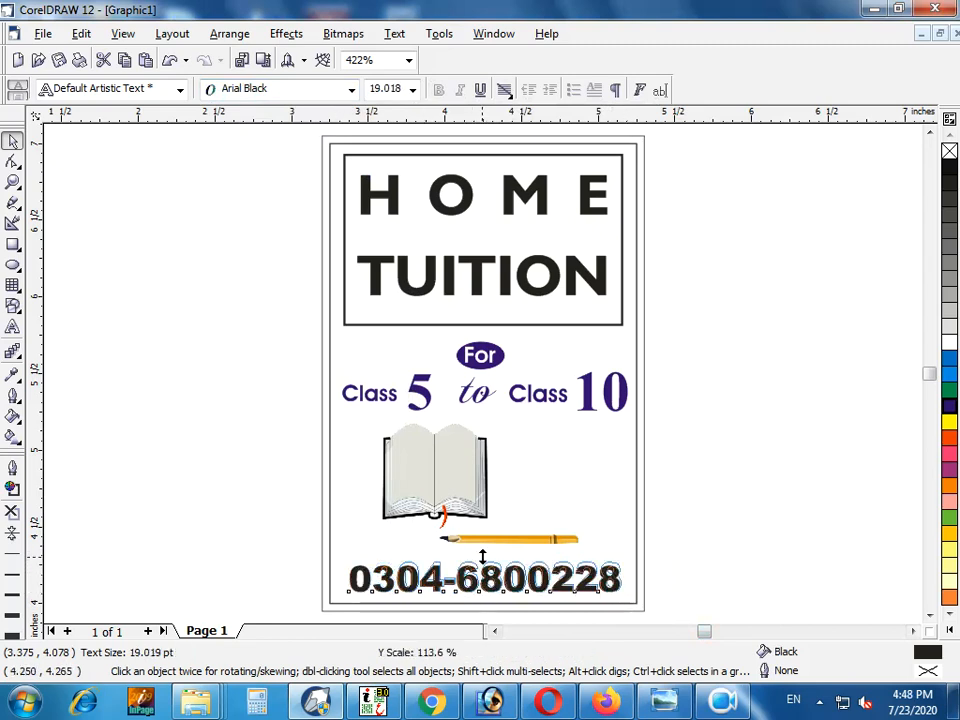
pyautogui.moveTo(349, 600); pyautogui.dragTo(382, 597)
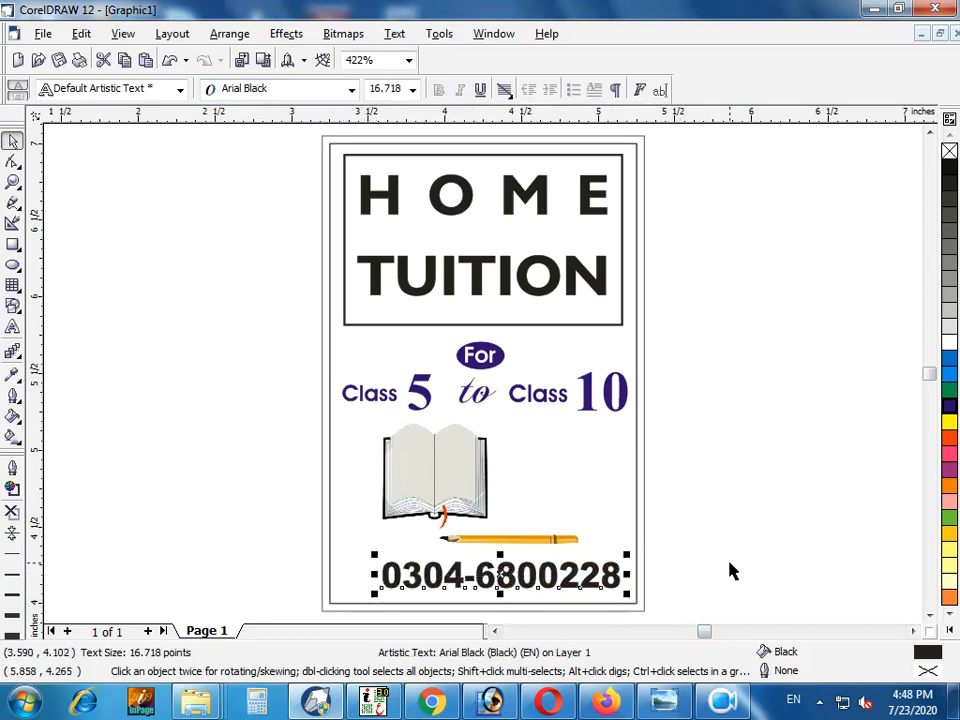
pyautogui.click(731, 570)
pyautogui.press('F11')
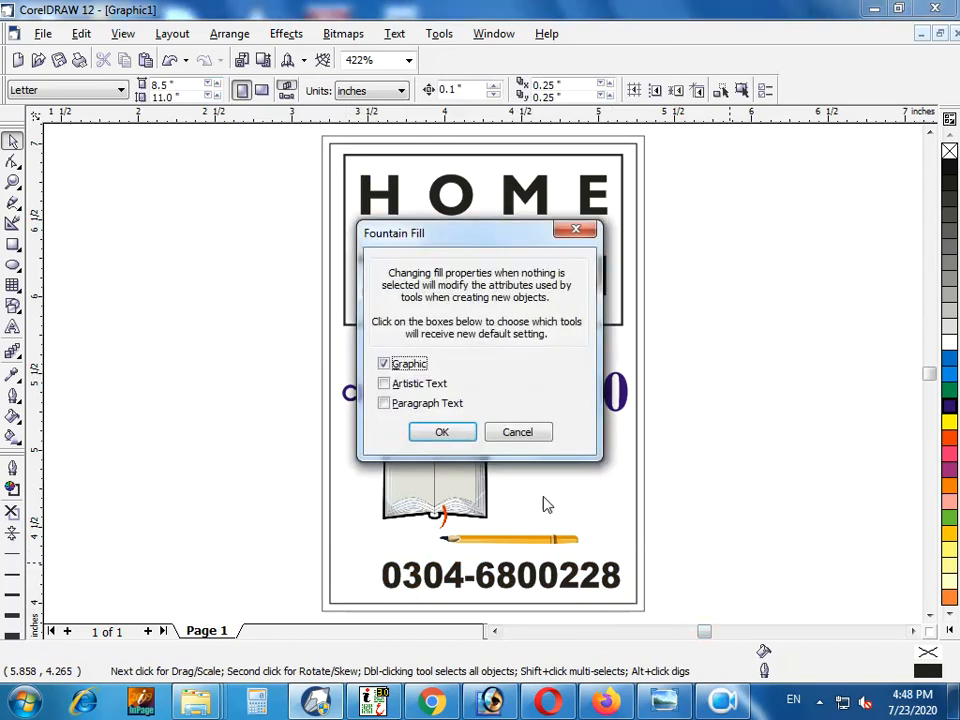
pyautogui.click(531, 433)
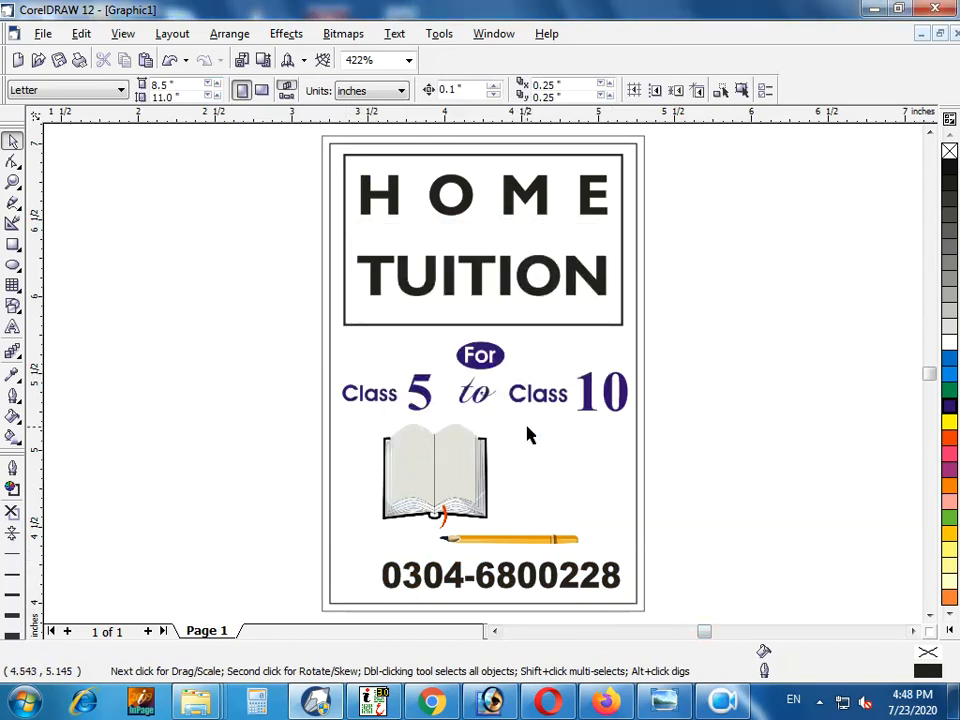
# Insert the circled telephone receiver symbol from the Wingdings font, using the All Characters code page
pyautogui.hotkey('ctrl', 'F11')
pyautogui.click(857, 147)
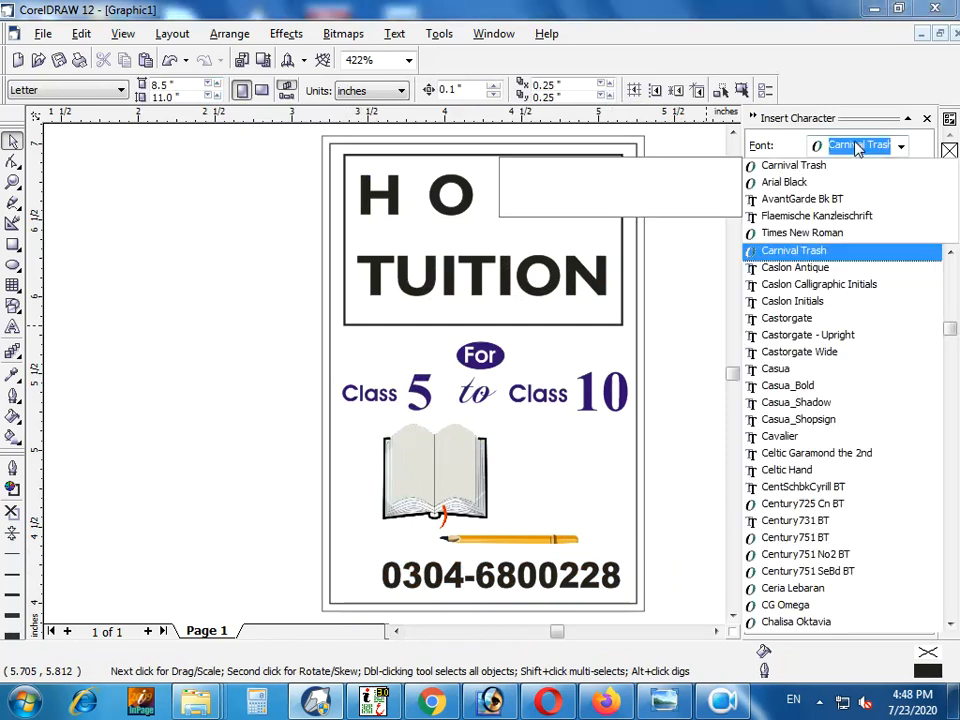
pyautogui.write('Wingdings')
pyautogui.press('Return')
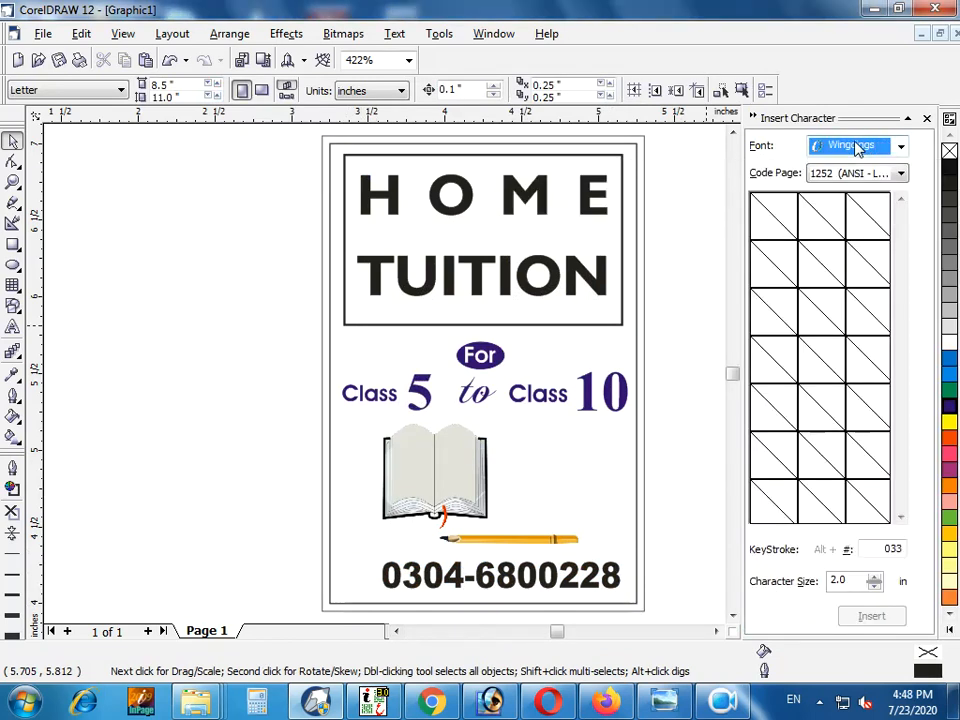
pyautogui.click(880, 173)
pyautogui.click(860, 189)
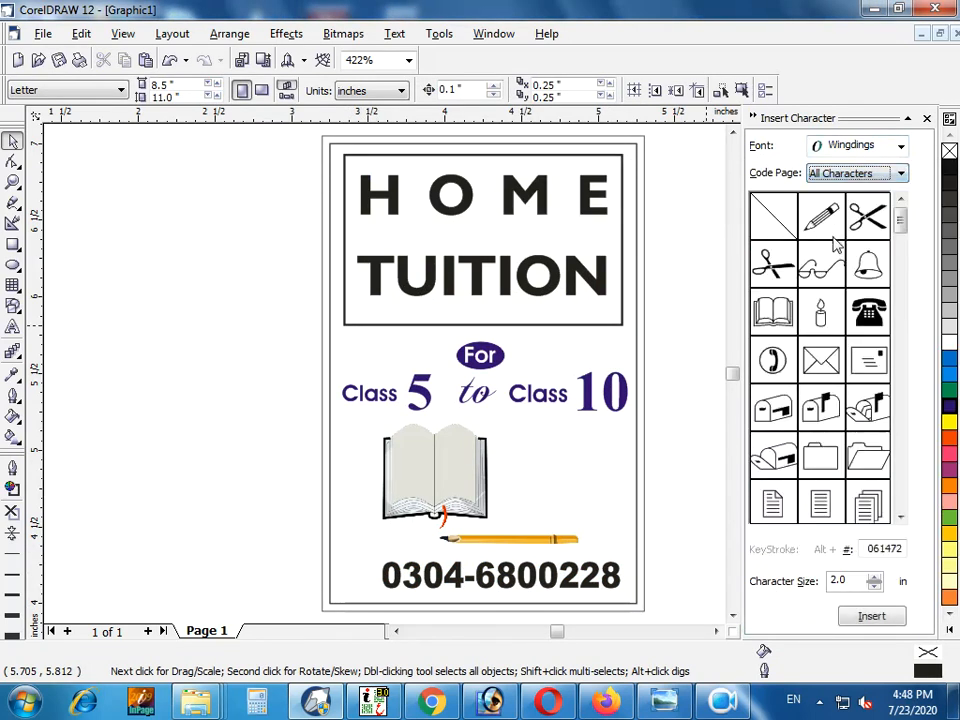
pyautogui.click(773, 366)
pyautogui.click(872, 616)
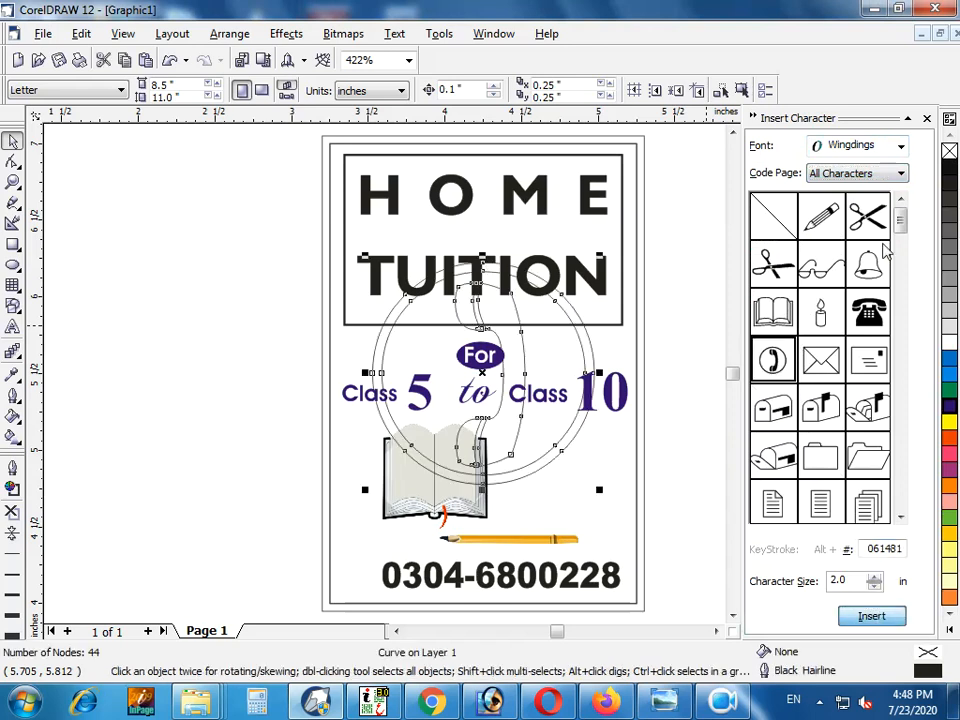
# Shrink the telephone symbol to about the text height and place it just before the phone number
pyautogui.hotkey('ctrl', 'F11')
pyautogui.moveTo(606, 495); pyautogui.dragTo(361, 572)
pyautogui.press('z')
pyautogui.scroll(-1, 228, 617)
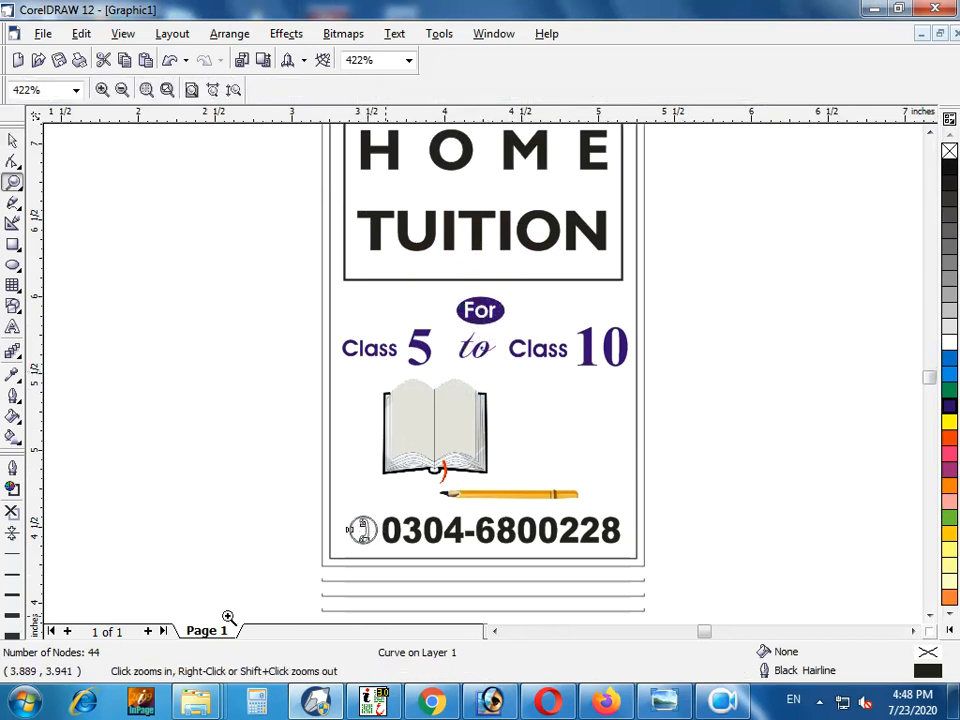
pyautogui.moveTo(696, 479); pyautogui.dragTo(228, 617)
pyautogui.moveTo(327, 374); pyautogui.dragTo(295, 340)
pyautogui.click(361, 481)
pyautogui.press('F4')
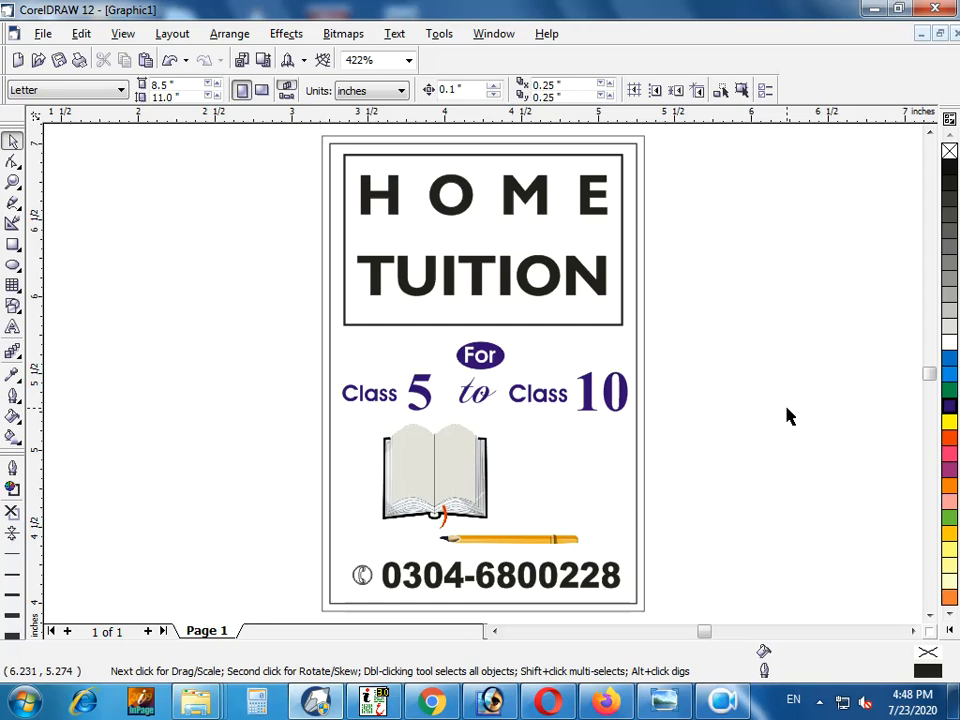
pyautogui.click(636, 344)
pyautogui.click(739, 343)
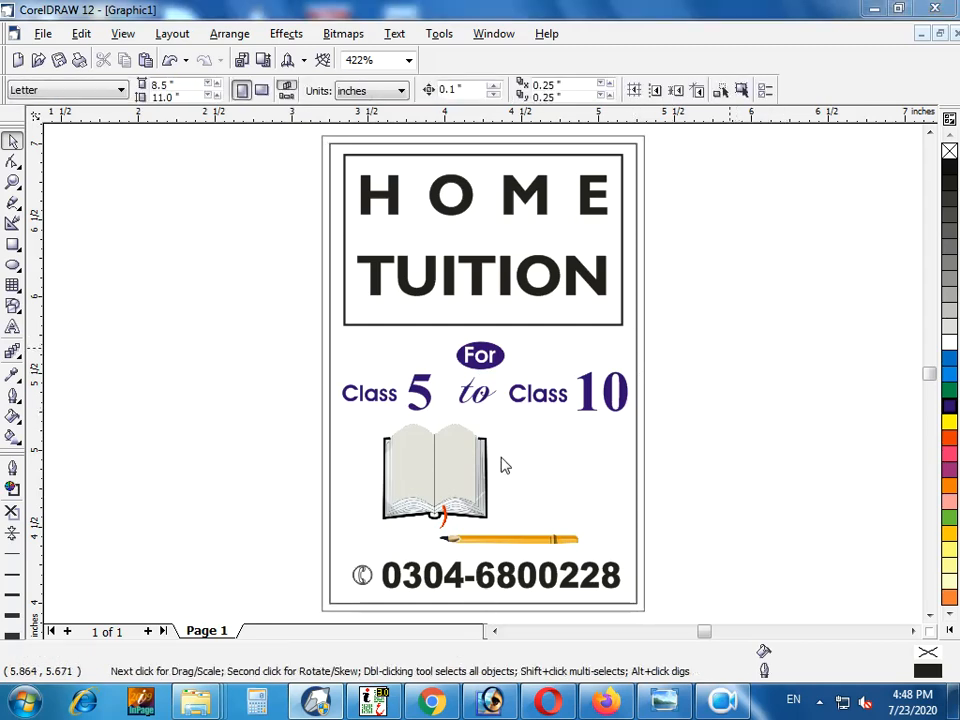
# Save the drawing as "home tuition" in the 23-7-20 folder
pyautogui.hotkey('ctrl', 's')
pyautogui.write('home tuition')
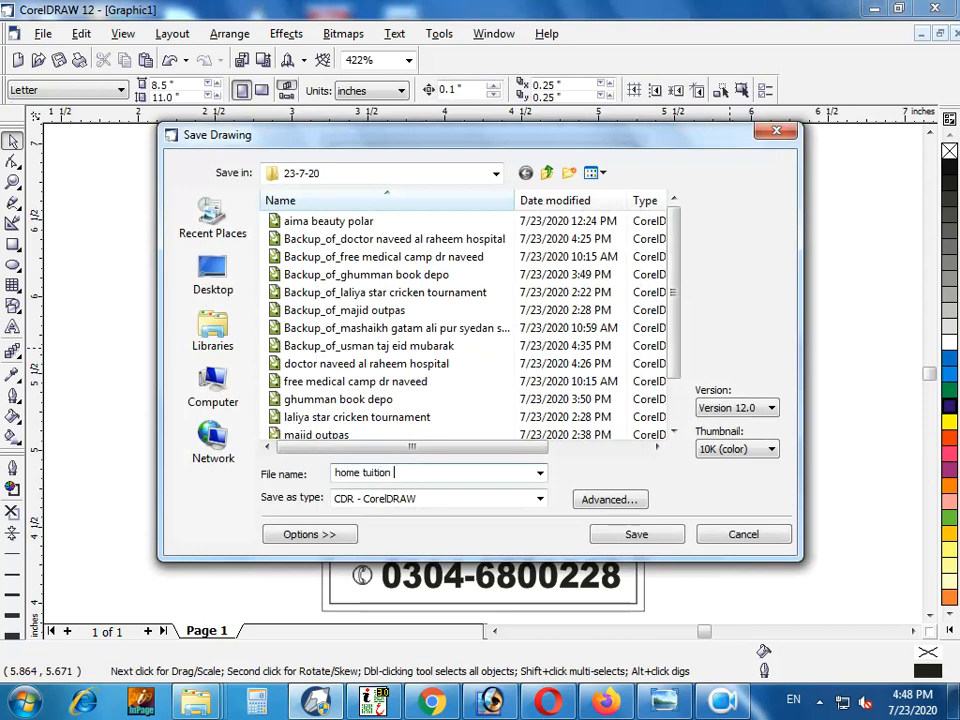
pyautogui.press('Return')
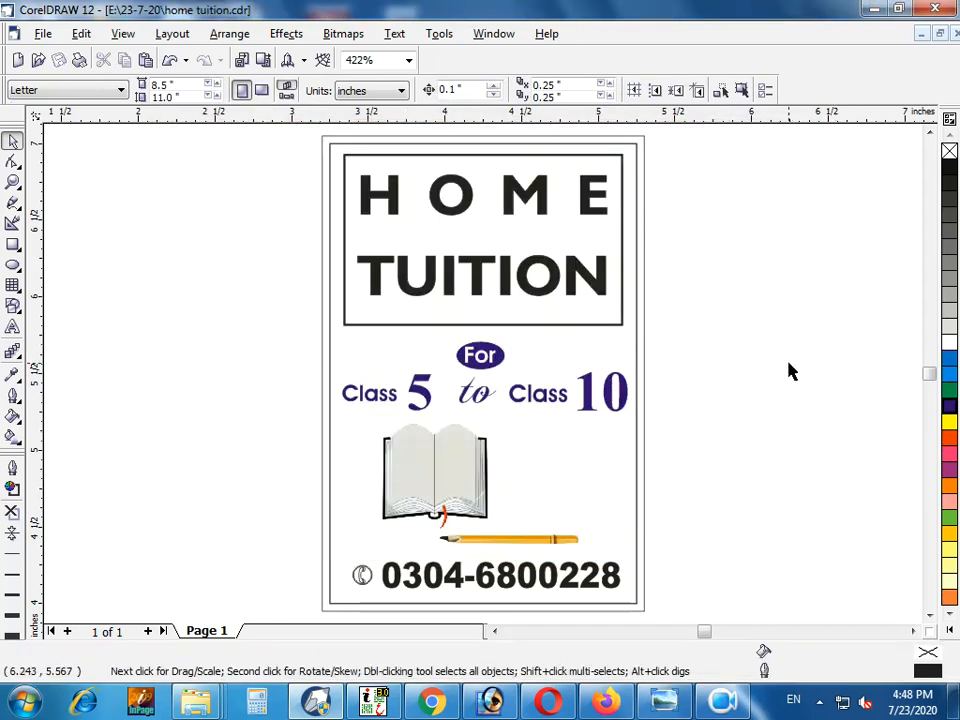
# Fill the band between the card's outer and inner borders with light grey and give its outline the same grey
pyautogui.click(327, 173)
pyautogui.click(319, 163)
pyautogui.click(321, 163)
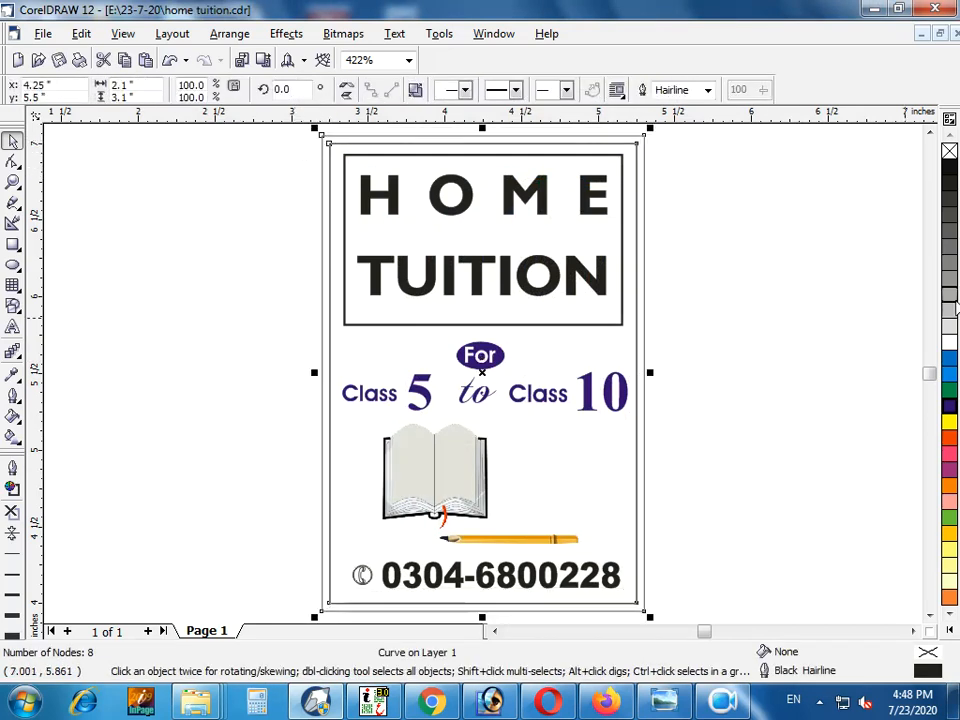
pyautogui.click(949, 305)
pyautogui.rightClick(949, 305)
pyautogui.click(793, 236)
# Fill the 2 by 3 inch inner card rectangle with white
pyautogui.click(637, 148)
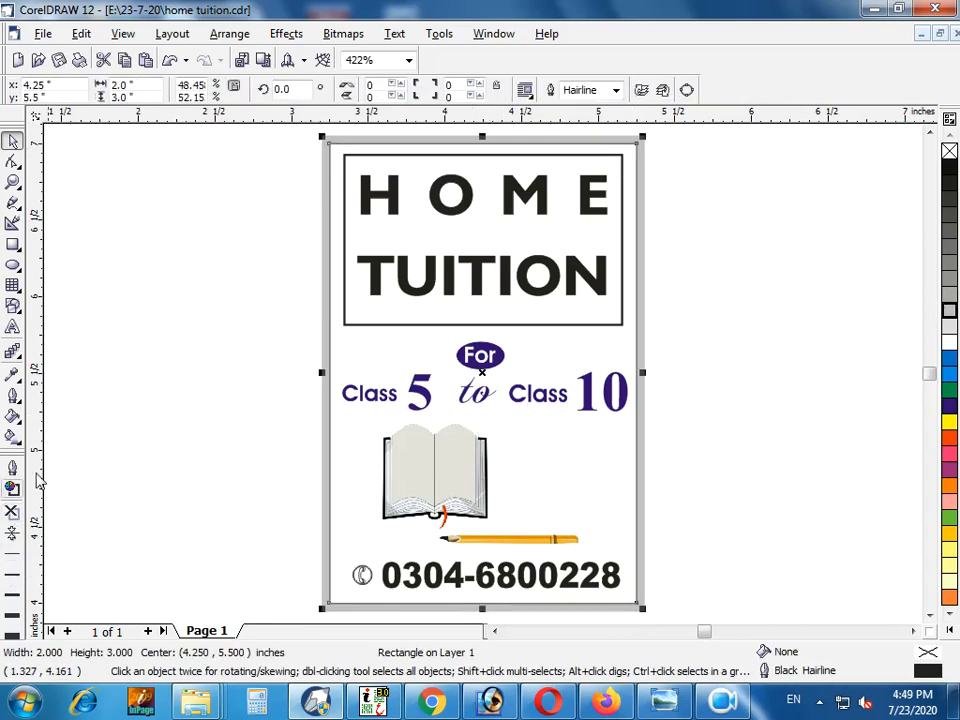
pyautogui.click(188, 396)
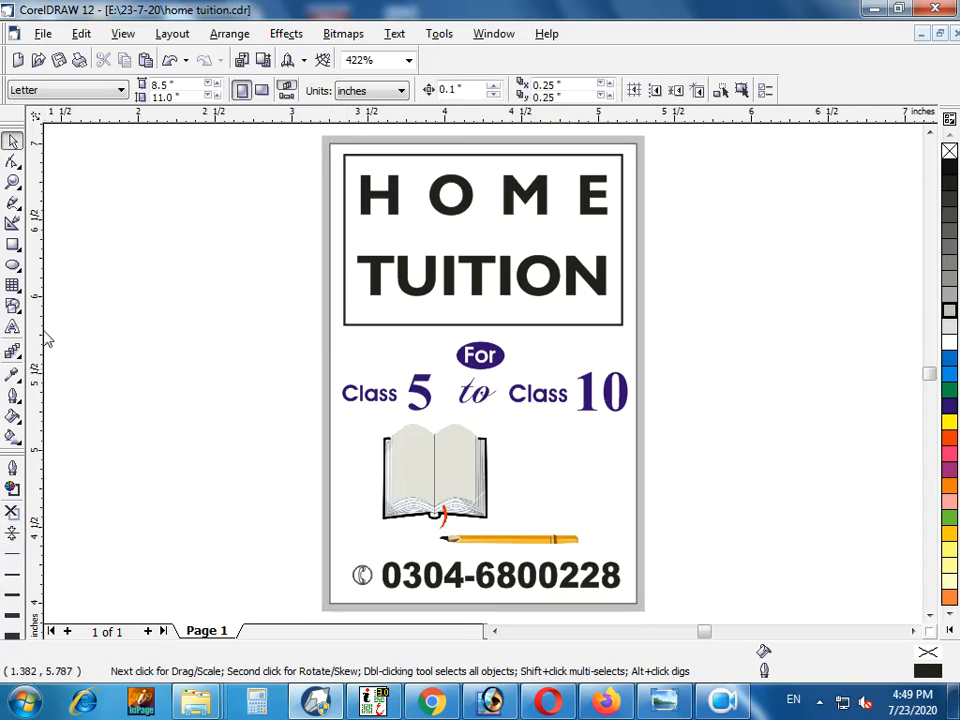
pyautogui.click(322, 353)
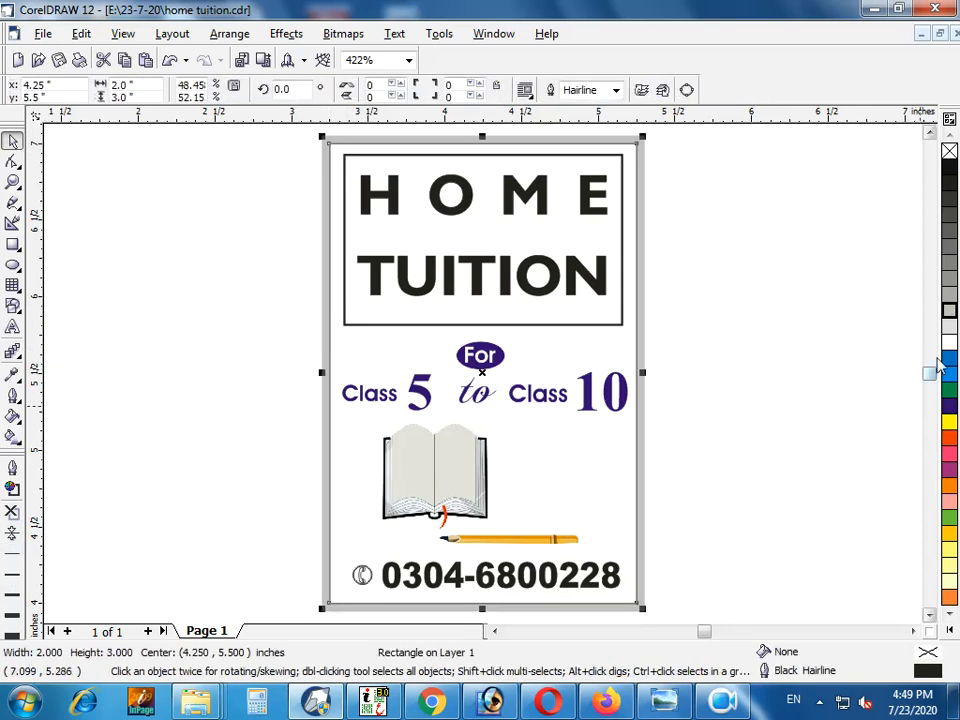
pyautogui.keyDown('shift'); pyautogui.click(644, 407); pyautogui.keyUp('shift')
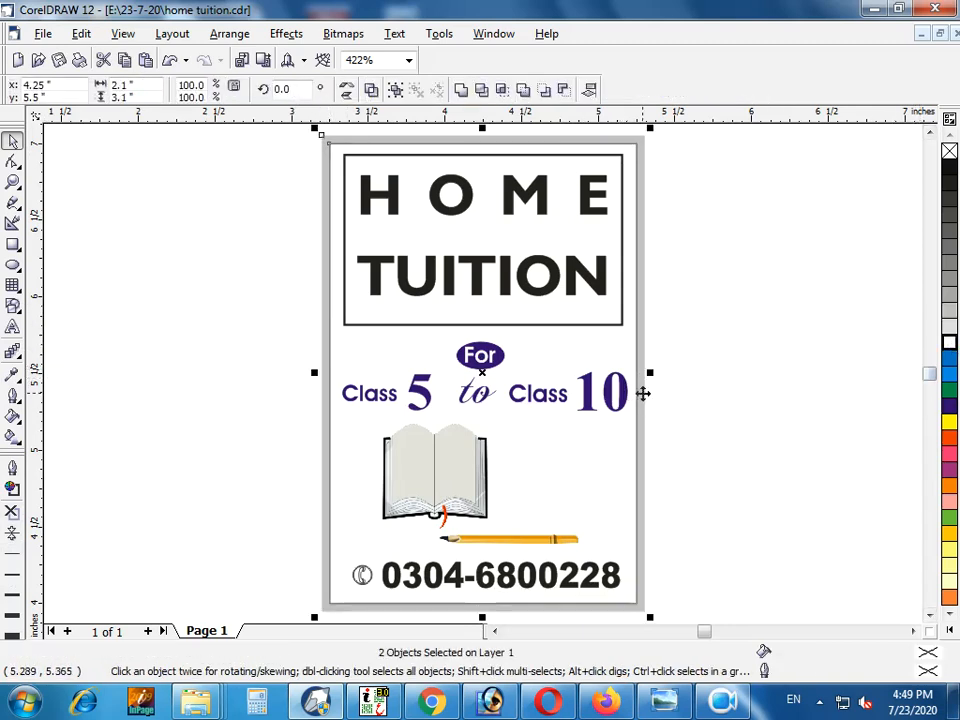
pyautogui.click(753, 377)
# Draw a slanted three-point rectangle, about 1.49 by 1.12 inches overall, across the card's lower-left corner
pyautogui.click(12, 244)
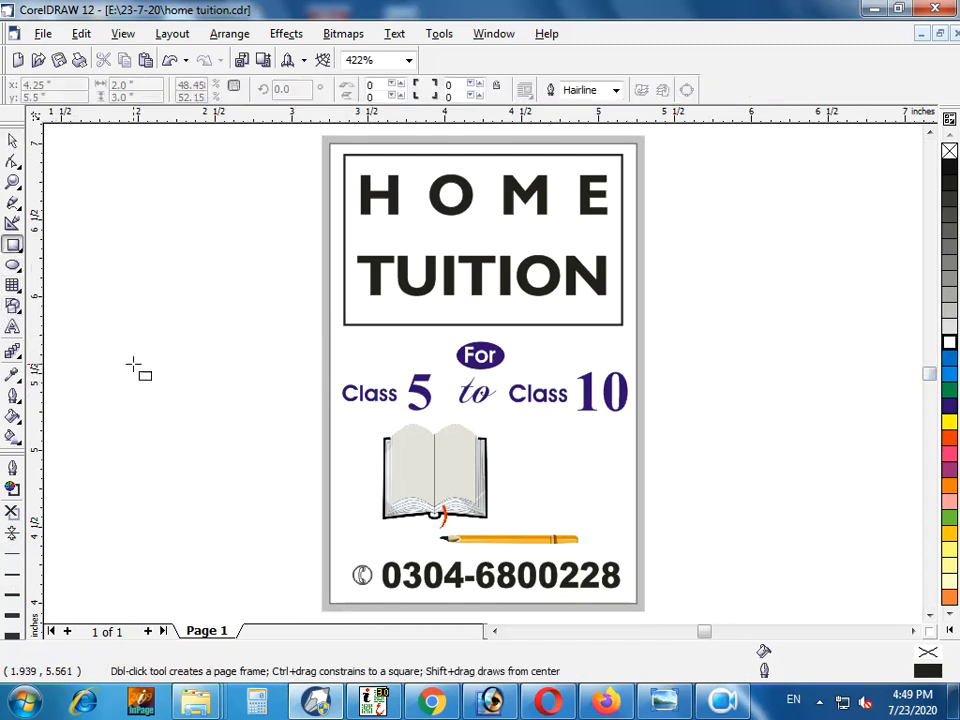
pyautogui.moveTo(306, 497); pyautogui.dragTo(285, 577)
pyautogui.click(16, 244)
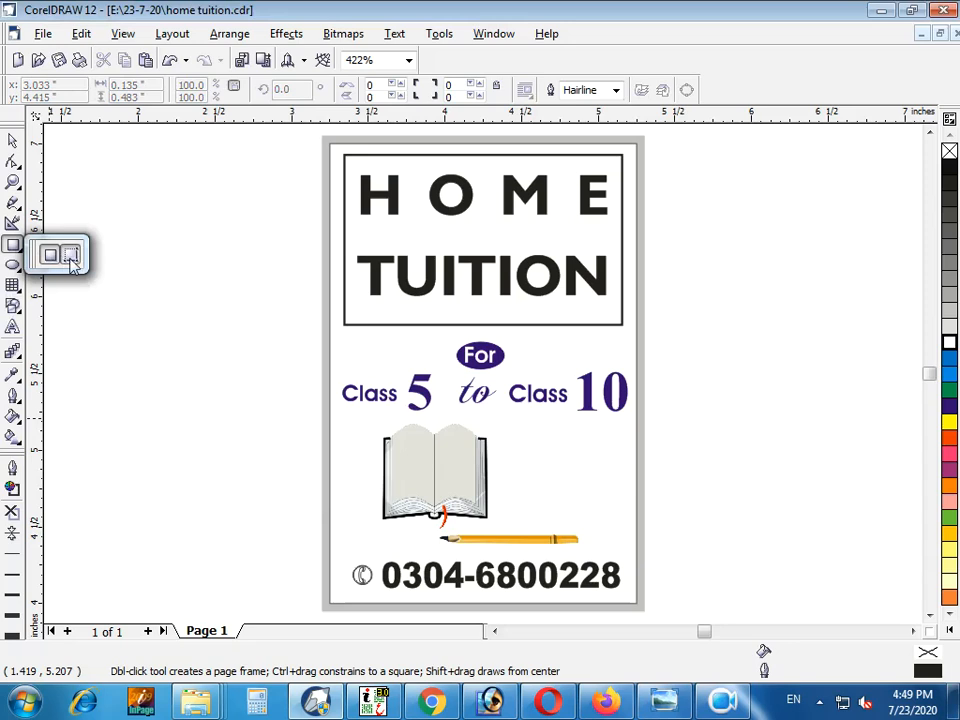
pyautogui.click(72, 258)
pyautogui.moveTo(317, 499); pyautogui.dragTo(523, 465)
pyautogui.press('space')
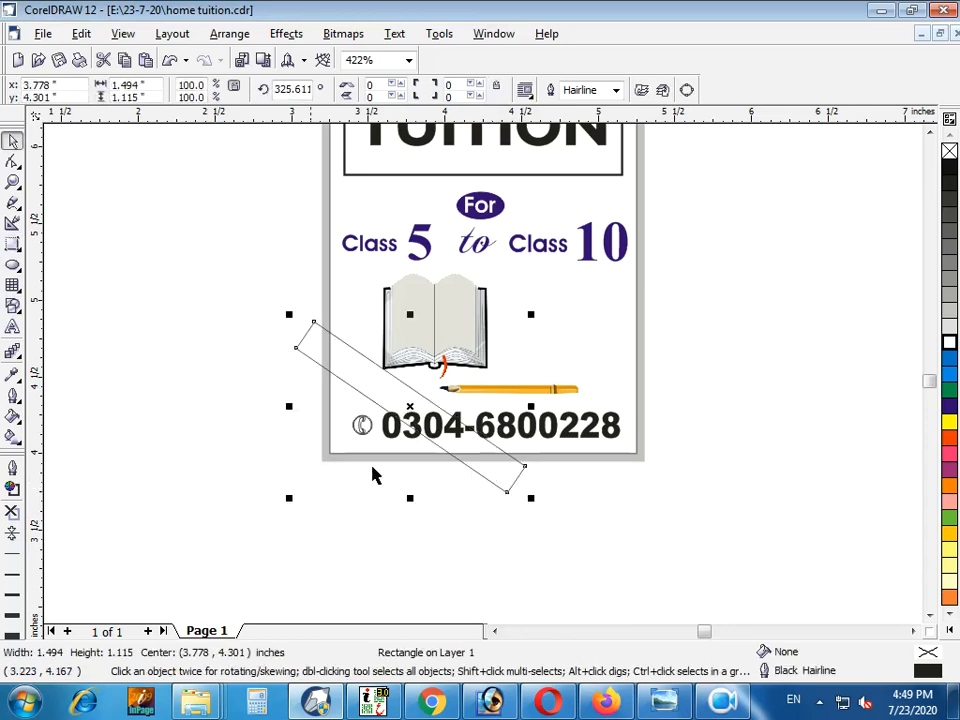
# Intersect the slanted rectangle with the white inner card rectangle, delete the original and select the resulting diagonal band
pyautogui.keyDown('shift'); pyautogui.click(331, 318); pyautogui.keyUp('shift')
pyautogui.click(503, 92)
pyautogui.click(306, 332)
pyautogui.press('Delete')
pyautogui.click(350, 345)
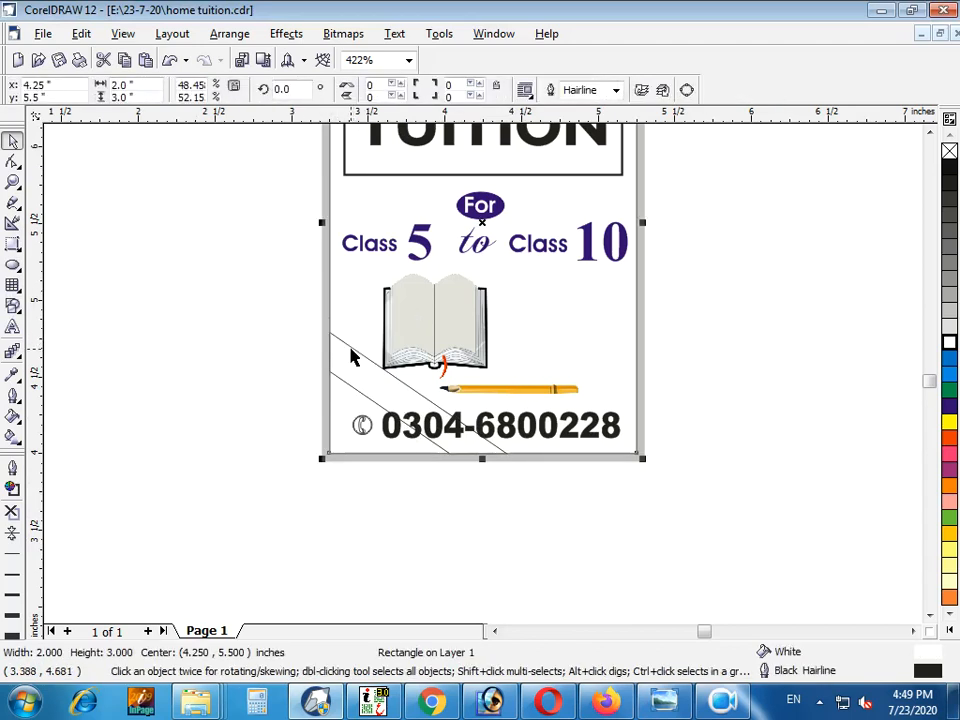
pyautogui.click(350, 345)
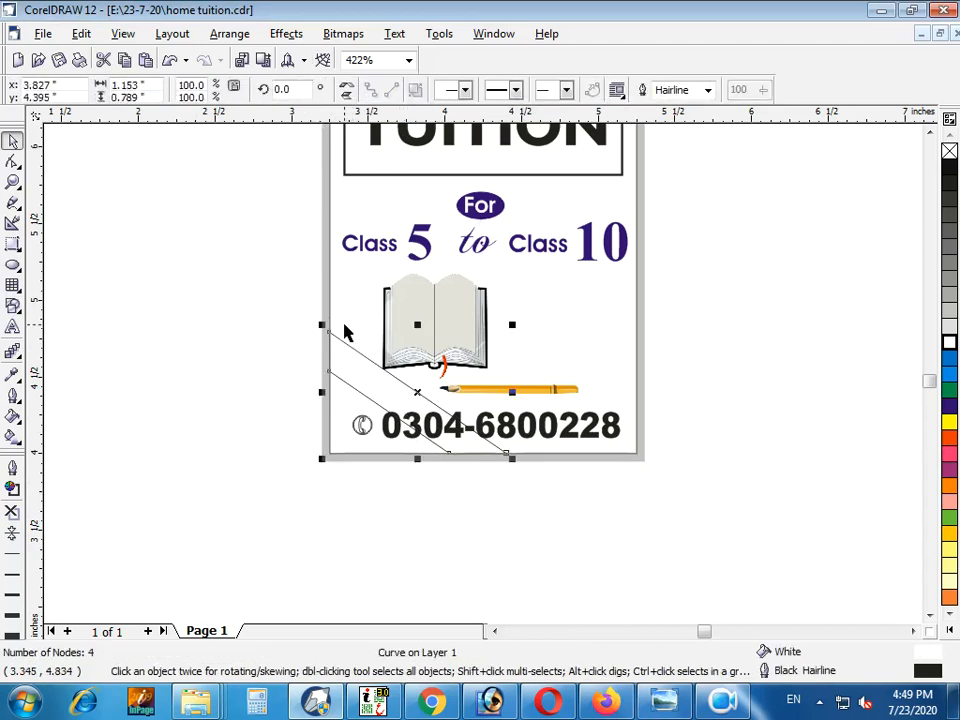
# Fill the diagonal band with 10% Black and remove its outline
pyautogui.scroll(3, 474, 418)
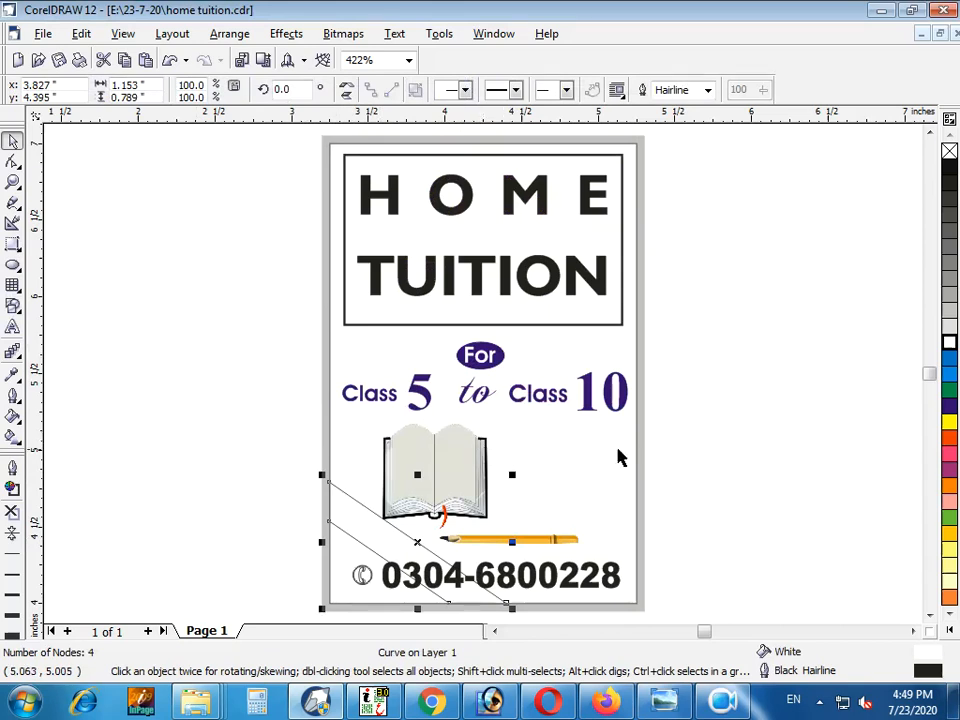
pyautogui.click(947, 334)
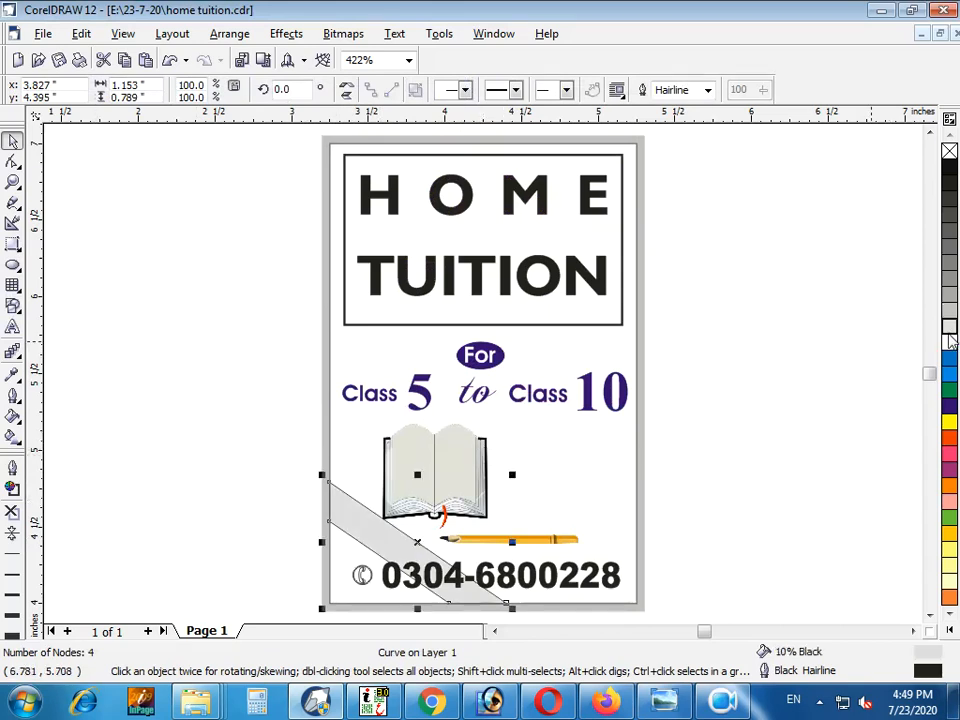
pyautogui.click(12, 511)
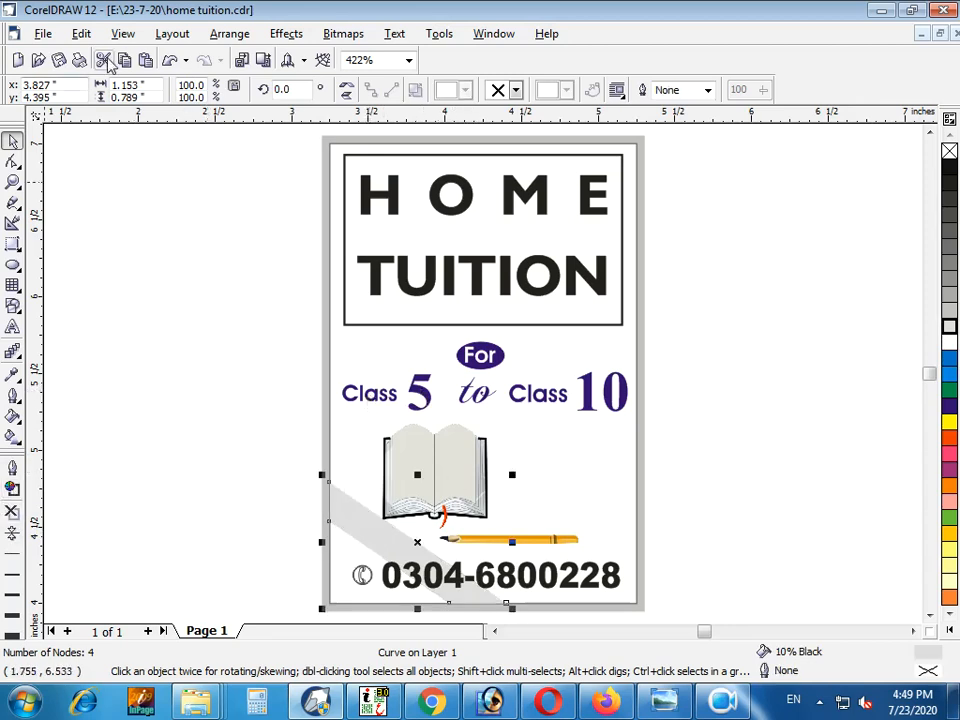
# PowerClip the diagonal band inside the white inner card rectangle
pyautogui.click(287, 34)
pyautogui.moveTo(344, 251)
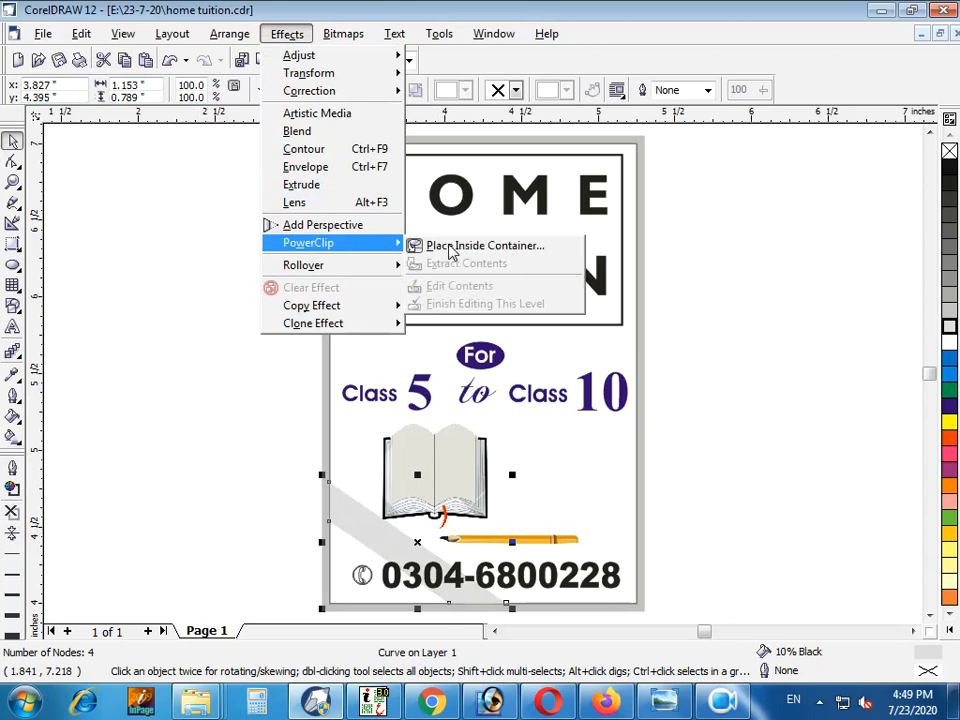
pyautogui.click(440, 246)
pyautogui.click(355, 338)
# Edit the PowerClip contents and enlarge the diagonal band to about 1.68 by 1.15 inches, overlapping the card's lower-left corner
pyautogui.rightClick(366, 300)
pyautogui.click(420, 328)
pyautogui.moveTo(477, 388); pyautogui.dragTo(375, 519)
pyautogui.moveTo(476, 568); pyautogui.dragTo(557, 580)
# Apply a Uniform transparency of 50 to the diagonal band
pyautogui.click(13, 352)
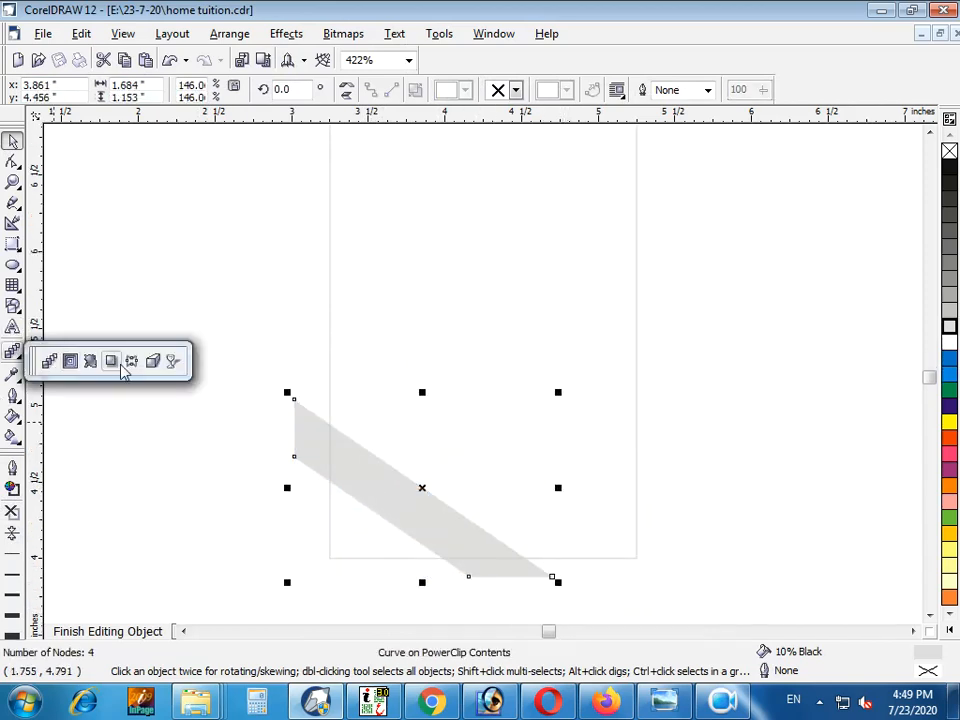
pyautogui.click(174, 363)
pyautogui.click(90, 91)
pyautogui.click(86, 121)
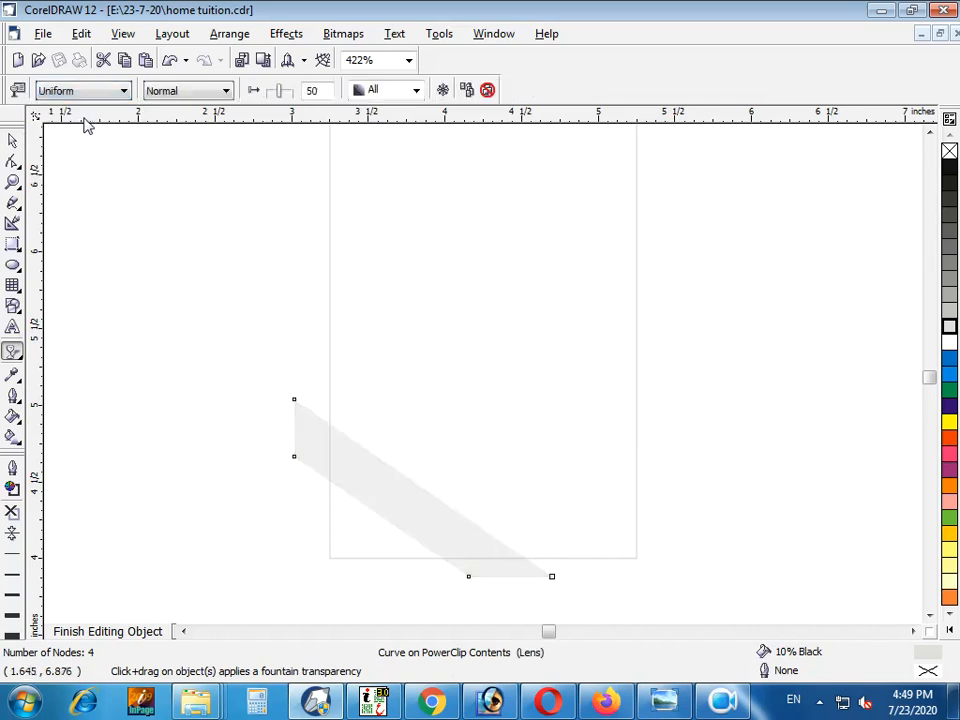
pyautogui.press('space')
pyautogui.press('F4')
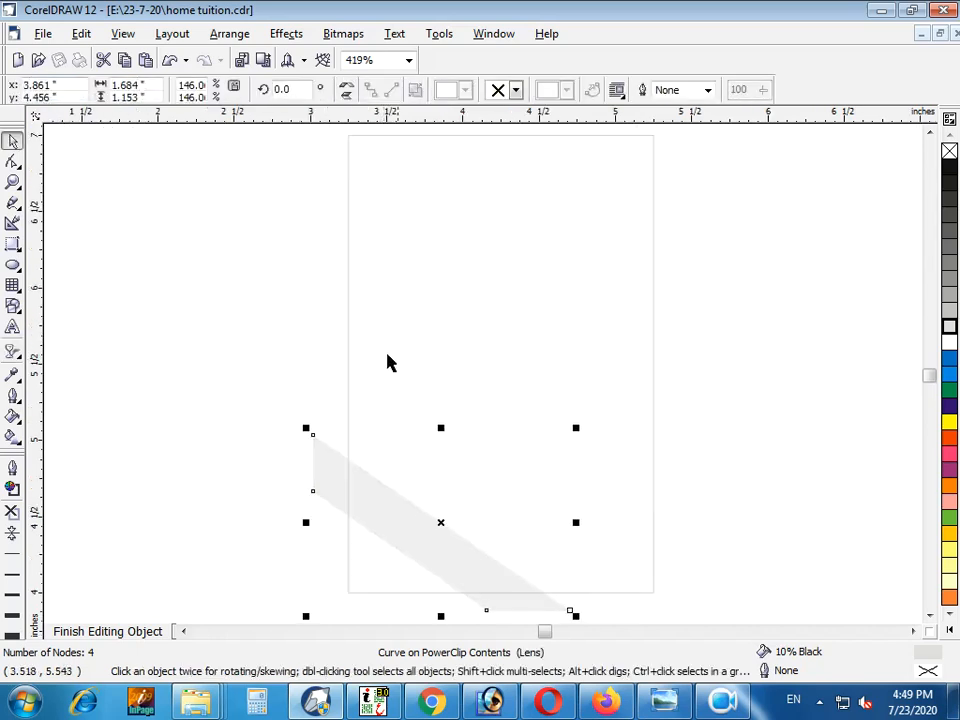
# Draw a slanted three-point rectangle, about 1.89 by 2.09 inches overall, across the card's left edge above the band
pyautogui.click(13, 266)
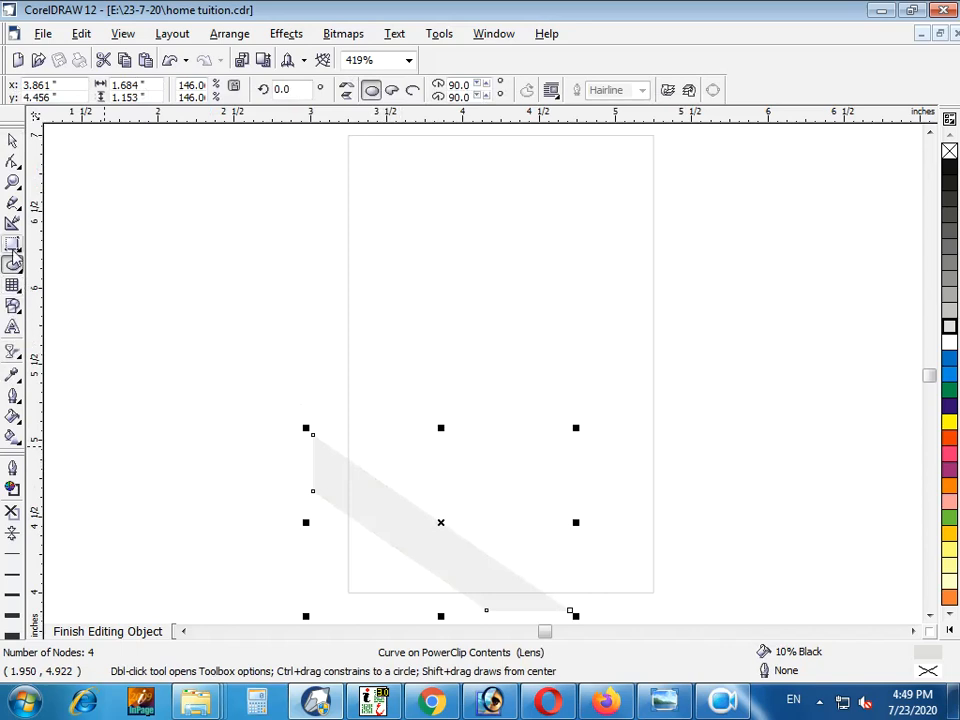
pyautogui.click(13, 244)
pyautogui.moveTo(318, 238); pyautogui.dragTo(464, 328)
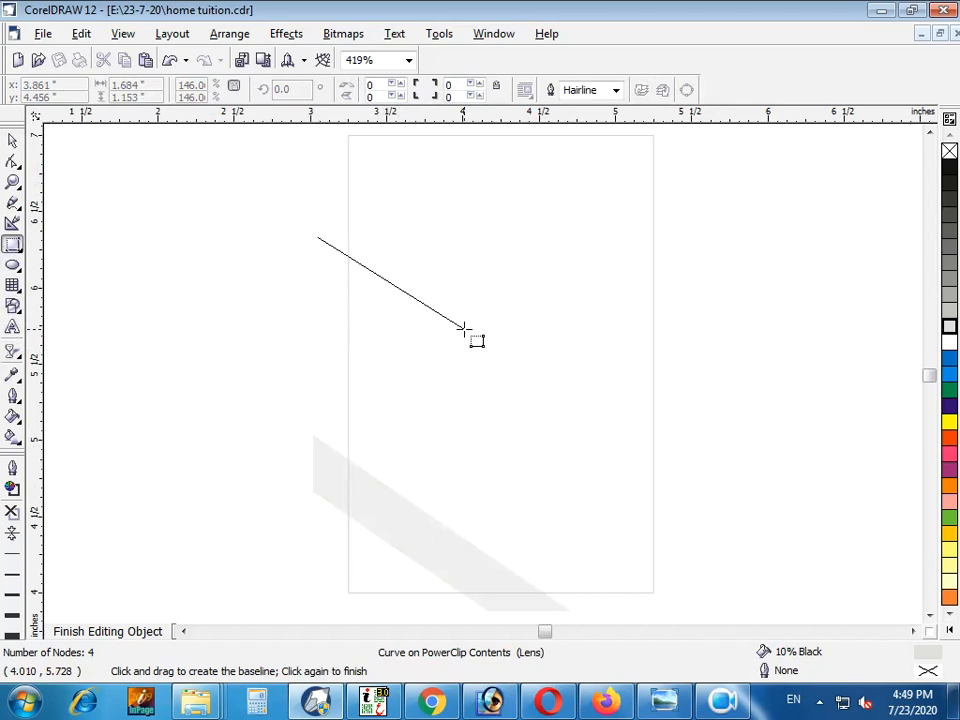
pyautogui.click(172, 460)
pyautogui.press('space')
pyautogui.press('space')
pyautogui.press('space')
# Duplicate the slanted rectangle slightly higher and place mirrored copies of both rectangles across the card's right edge
pyautogui.moveTo(317, 393); pyautogui.dragTo(338, 272)
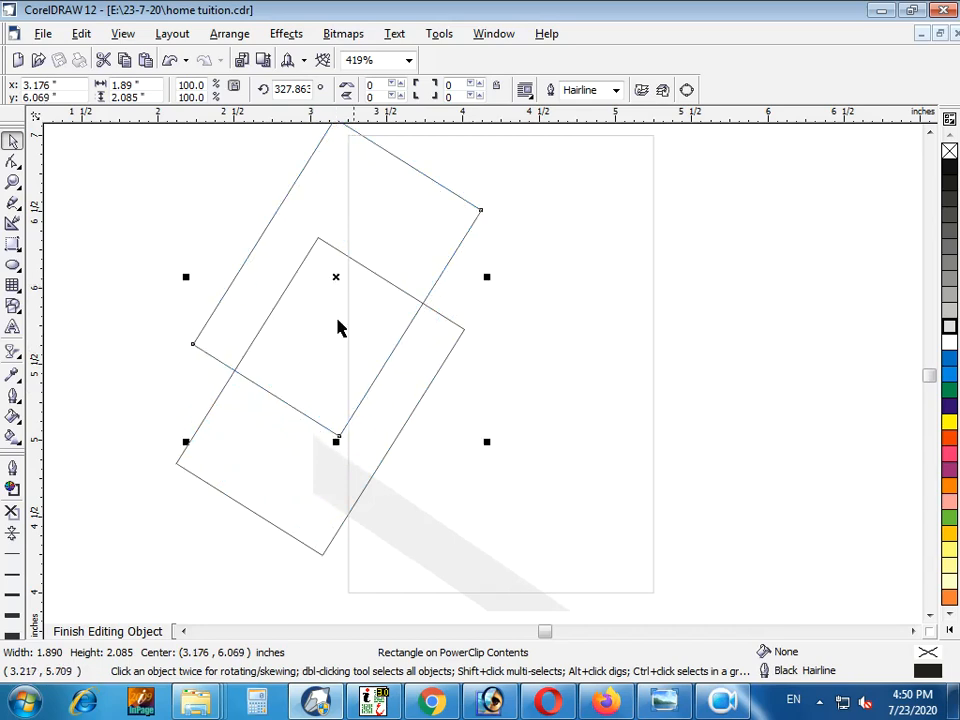
pyautogui.keyDown('shift'); pyautogui.click(428, 385); pyautogui.keyUp('shift')
pyautogui.moveTo(330, 336); pyautogui.dragTo(681, 336)
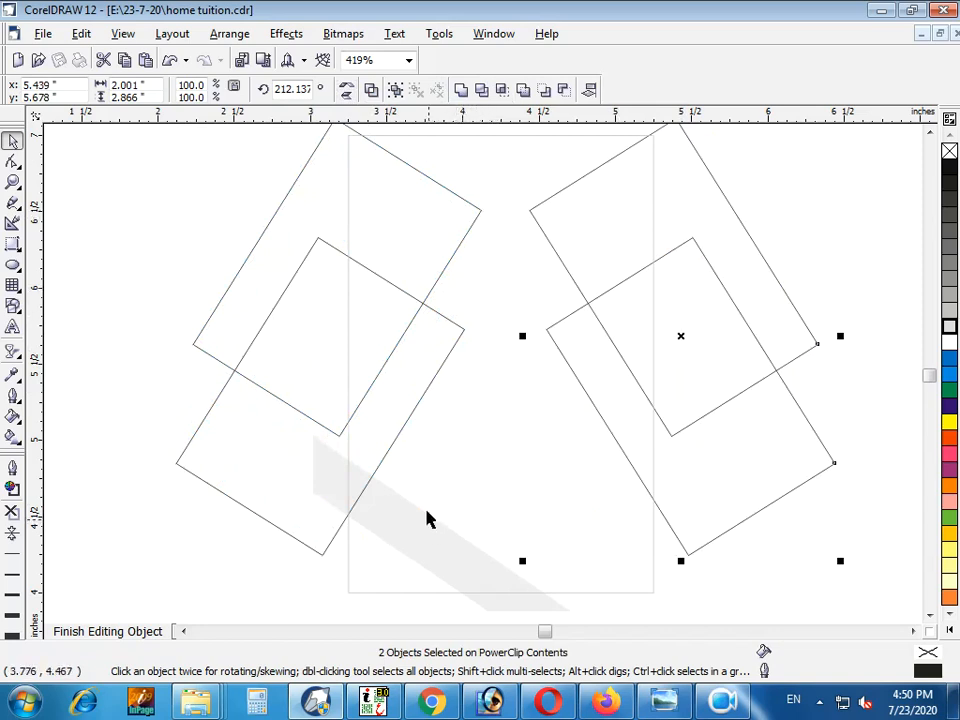
pyautogui.press('Print')
pyautogui.click(414, 446)
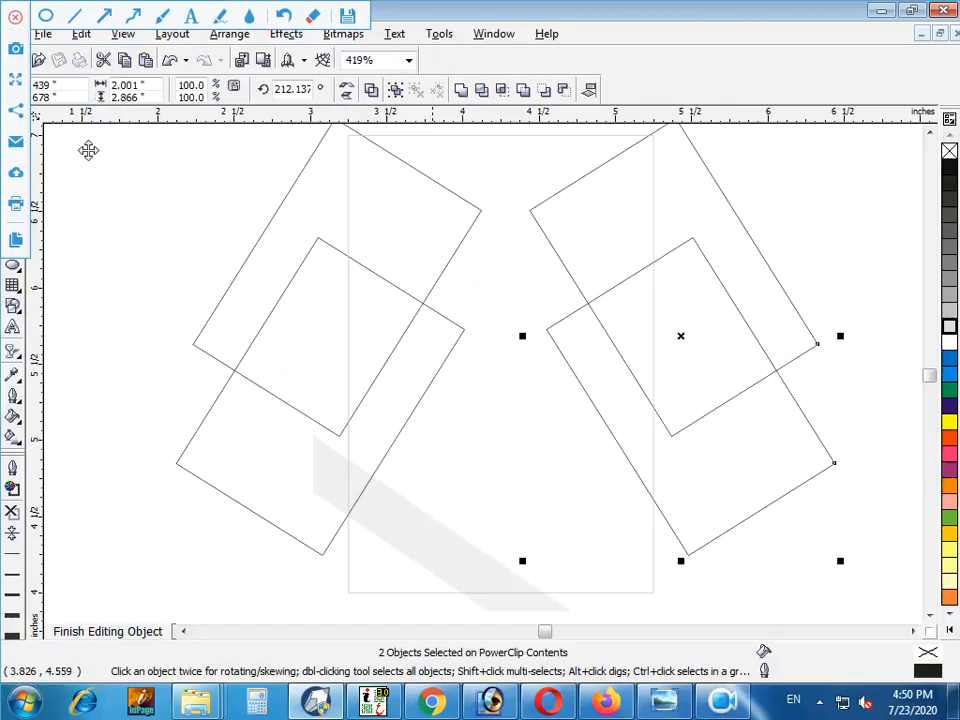
pyautogui.click(15, 18)
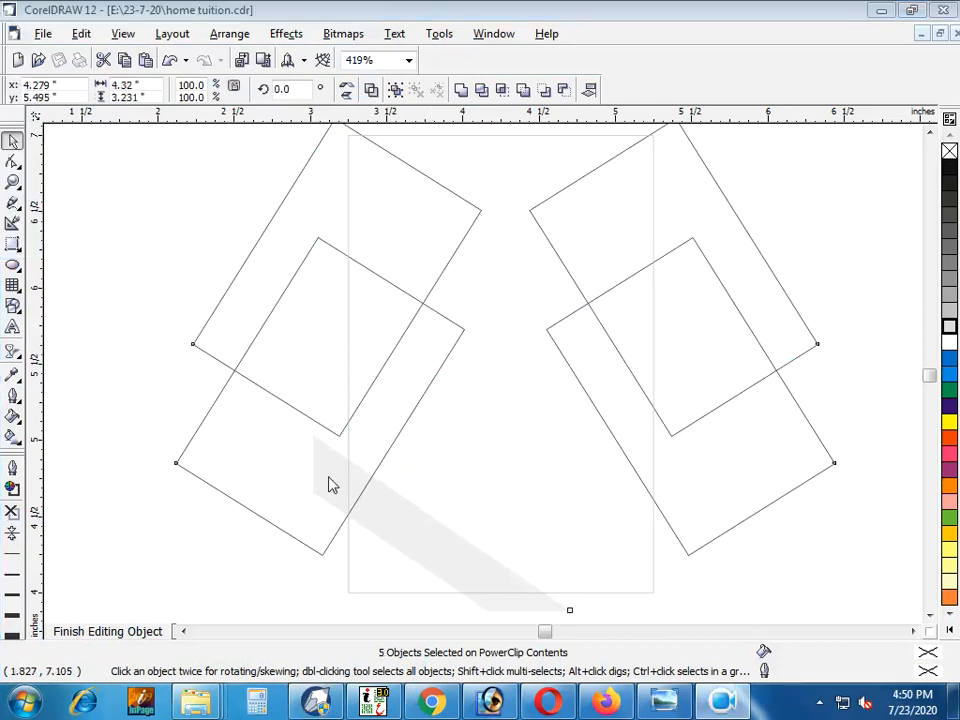
# Remove the outlines of the four slanted rectangles and fill them with light grey, leaving the diagonal band as it is
pyautogui.scroll(-1, 380, 503)
pyautogui.click(293, 394)
pyautogui.hotkey('ctrl', 'a')
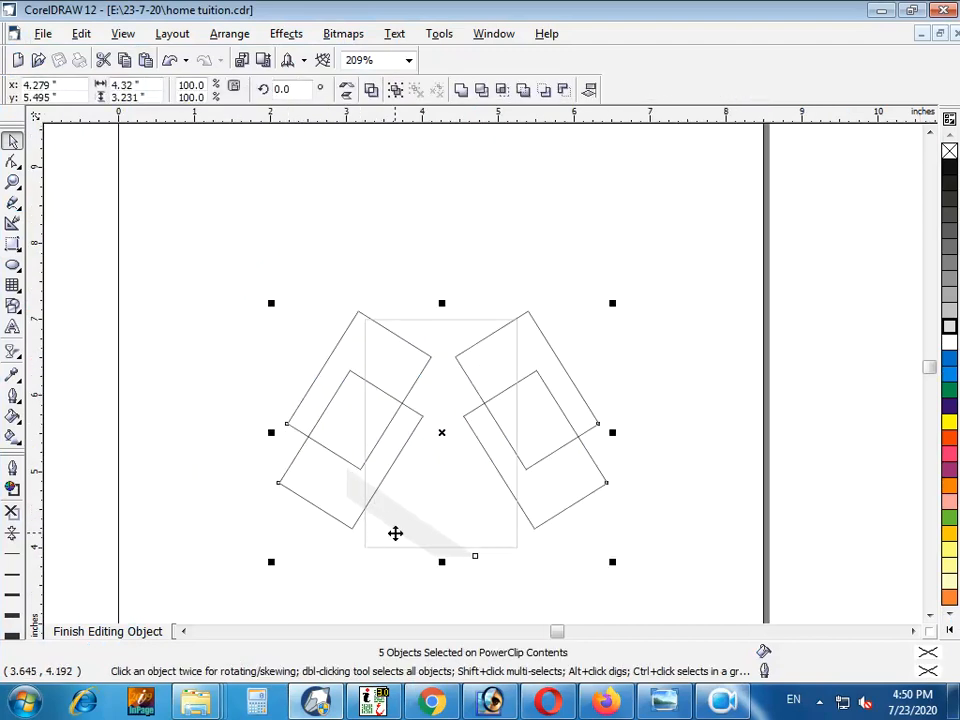
pyautogui.keyDown('shift'); pyautogui.click(407, 529); pyautogui.keyUp('shift')
pyautogui.click(13, 511)
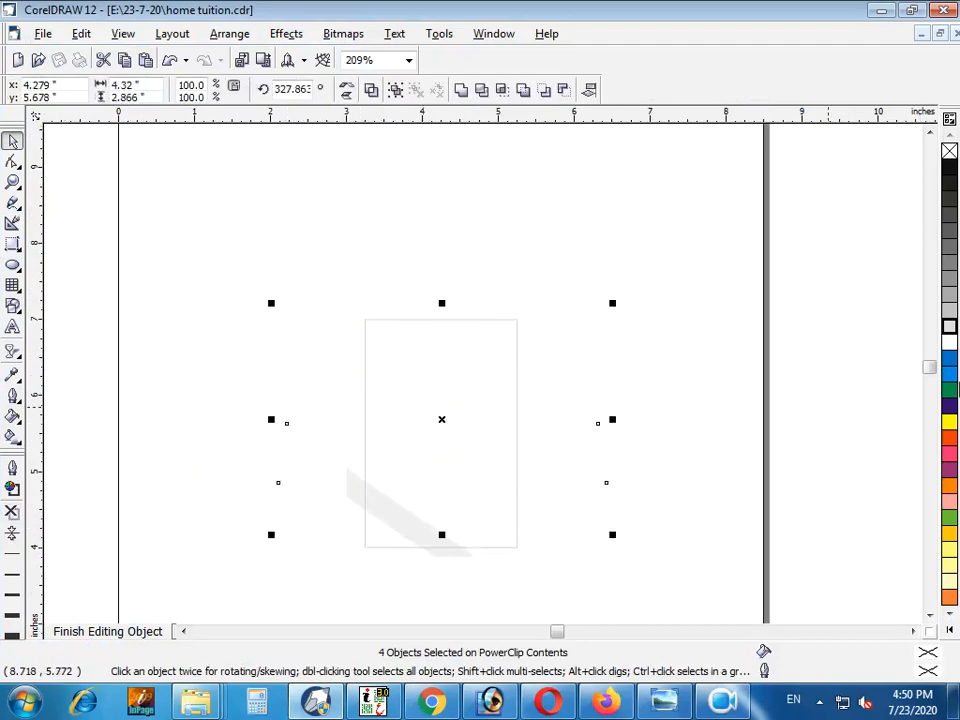
pyautogui.click(949, 333)
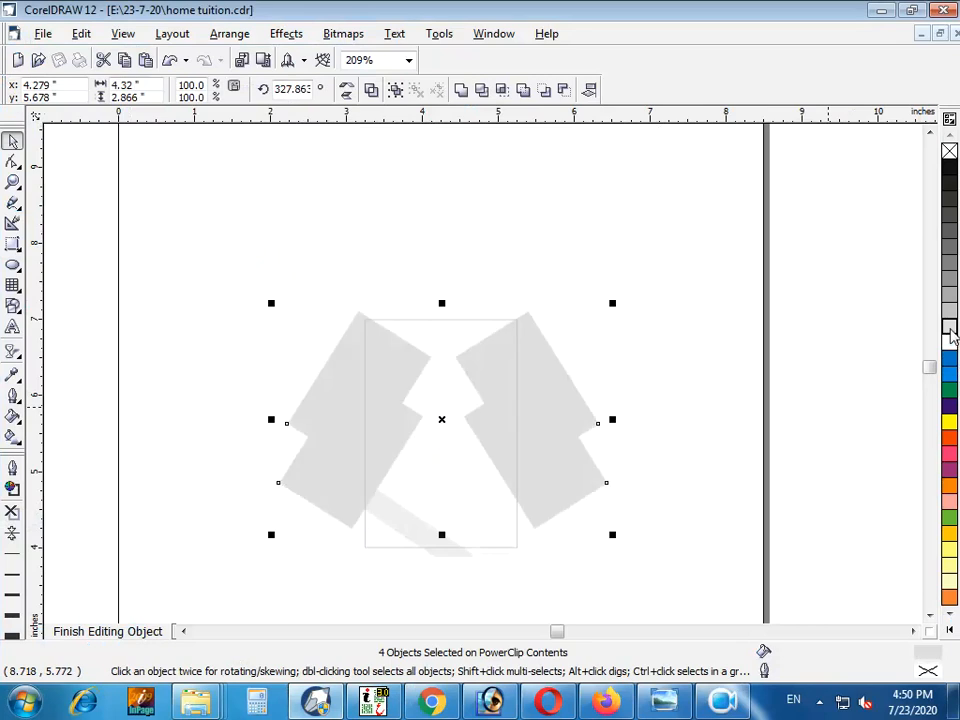
# Apply a Uniform transparency to the four slanted grey rectangles
pyautogui.click(14, 354)
pyautogui.click(137, 362)
pyautogui.click(75, 90)
pyautogui.click(78, 117)
pyautogui.press('space')
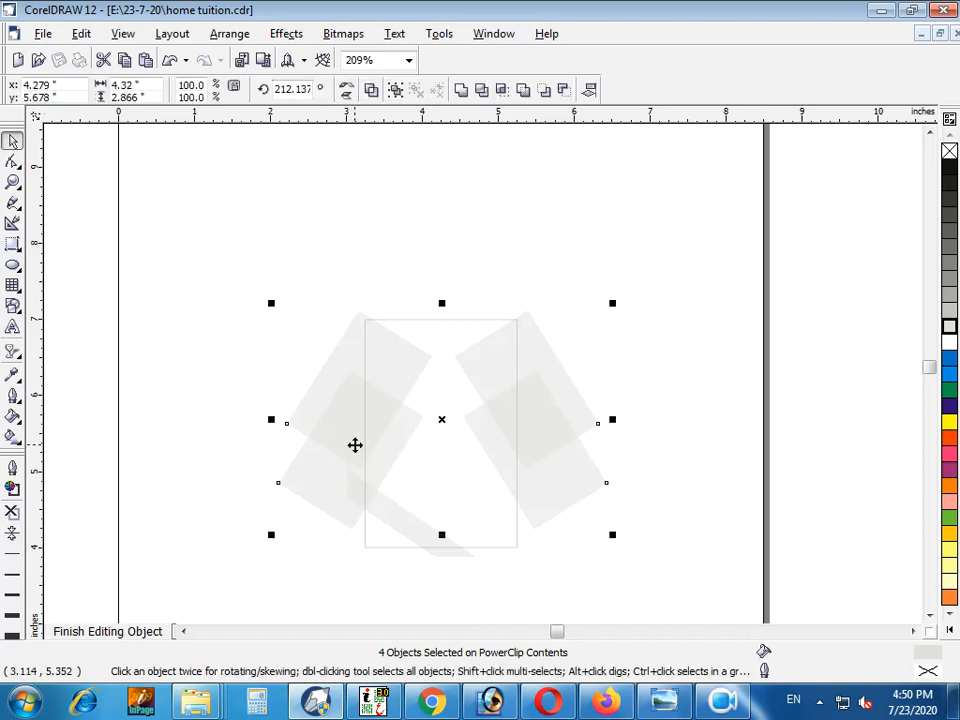
# Deselect the rectangles and finish editing the PowerClip contents to return to the whole card
pyautogui.click(707, 428)
pyautogui.press('F4')
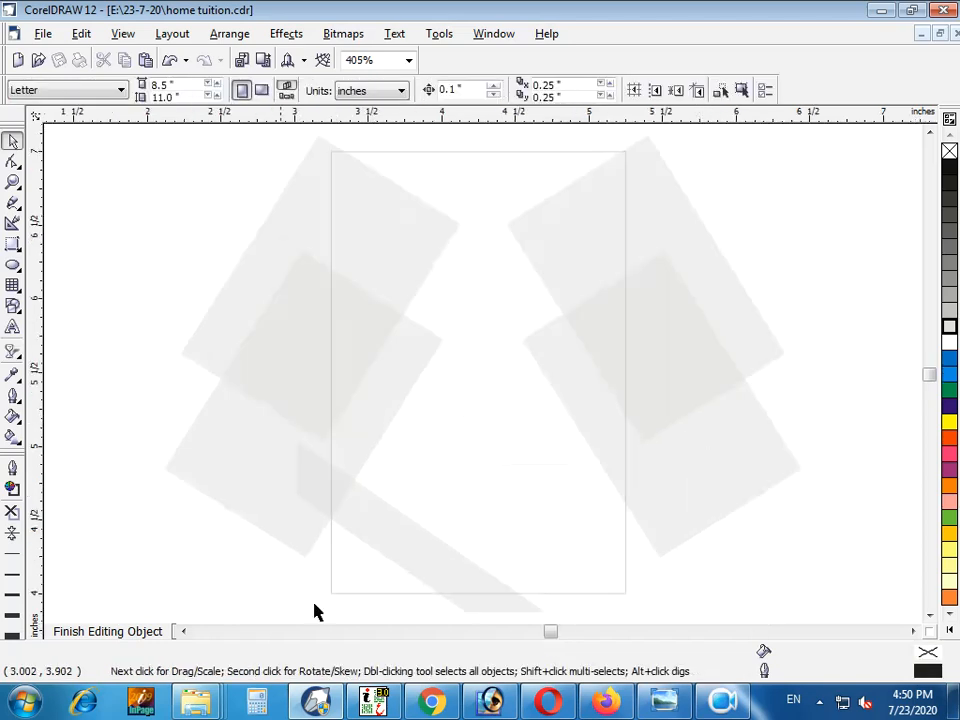
pyautogui.click(148, 632)
pyautogui.press('F3')
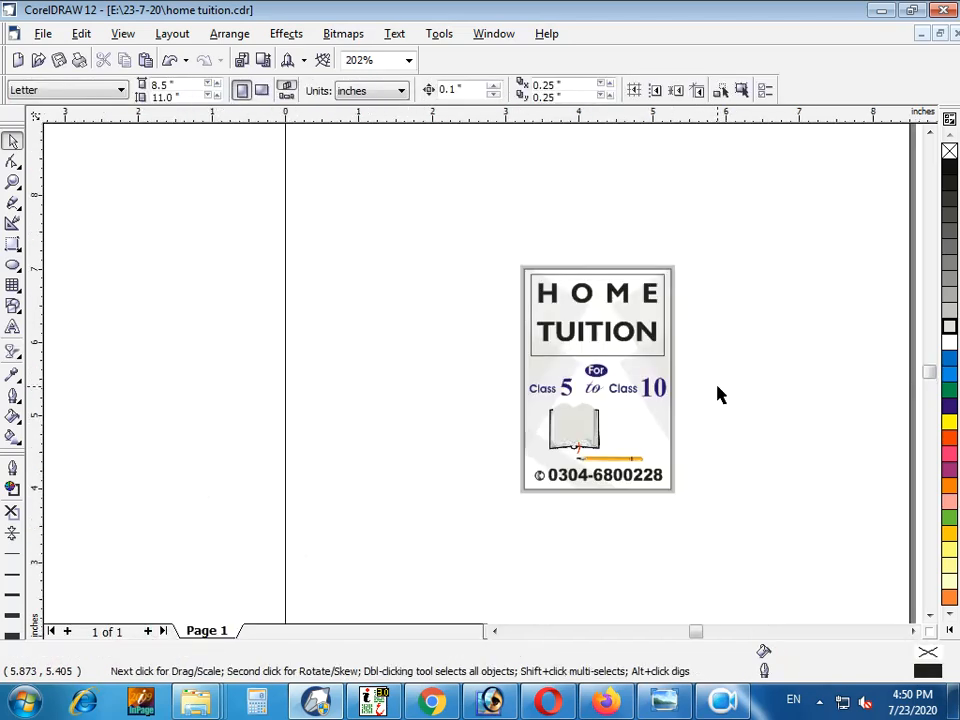
pyautogui.press('F4')
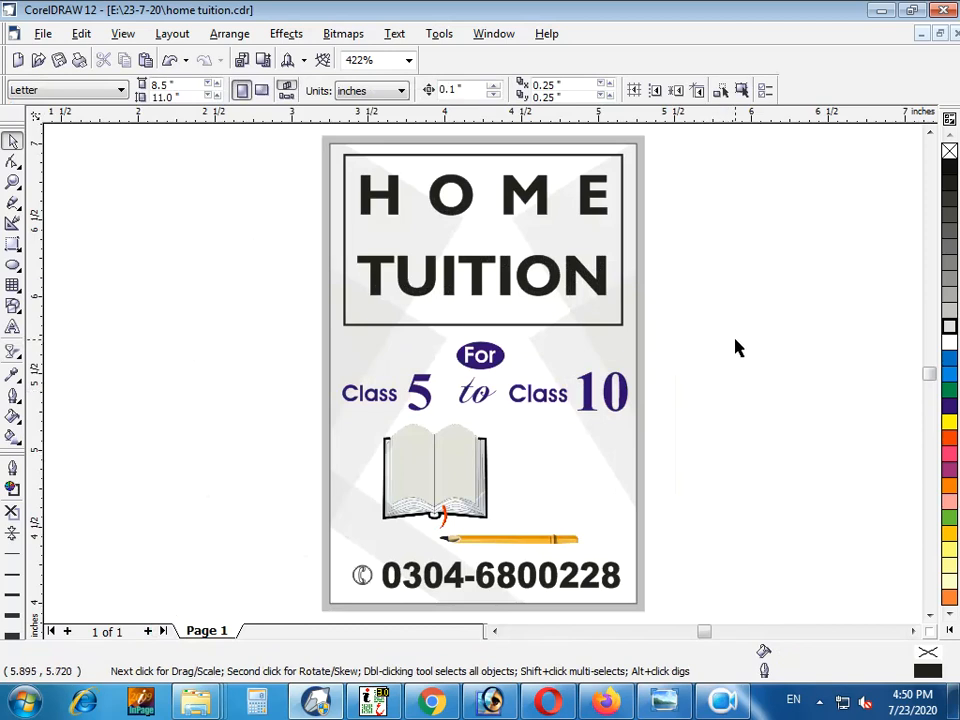
# Fill the HOME TUITION heading with blue and give it a white outline
pyautogui.click(535, 274)
pyautogui.click(950, 406)
pyautogui.rightClick(950, 343)
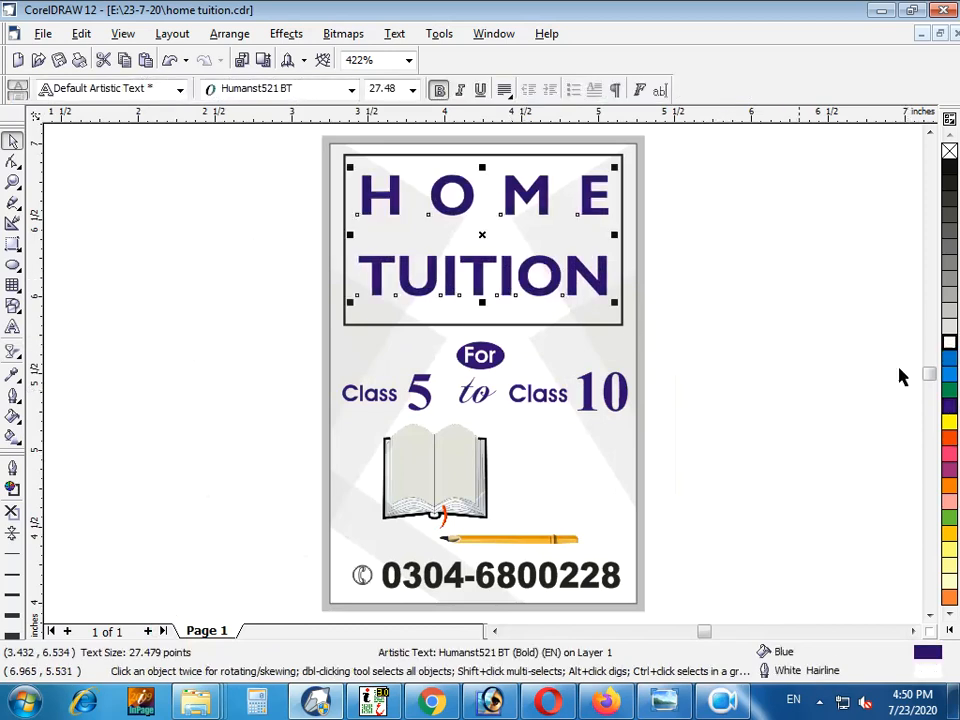
# Set the heading's outline to 2 points with rounded corners, Behind fill and Scale with image
pyautogui.press('F12')
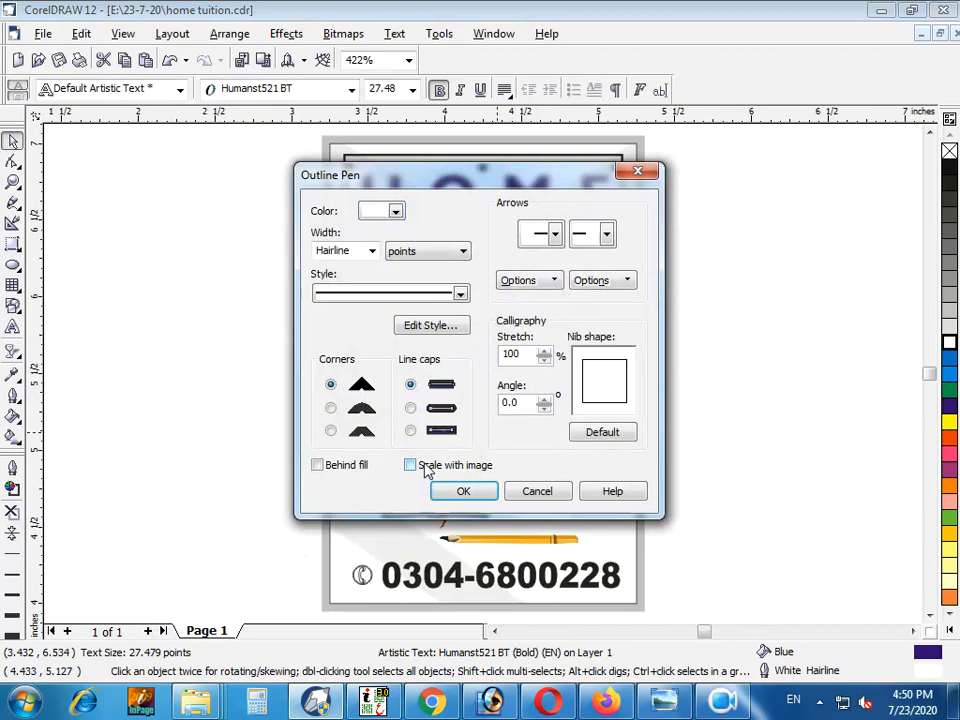
pyautogui.click(386, 410)
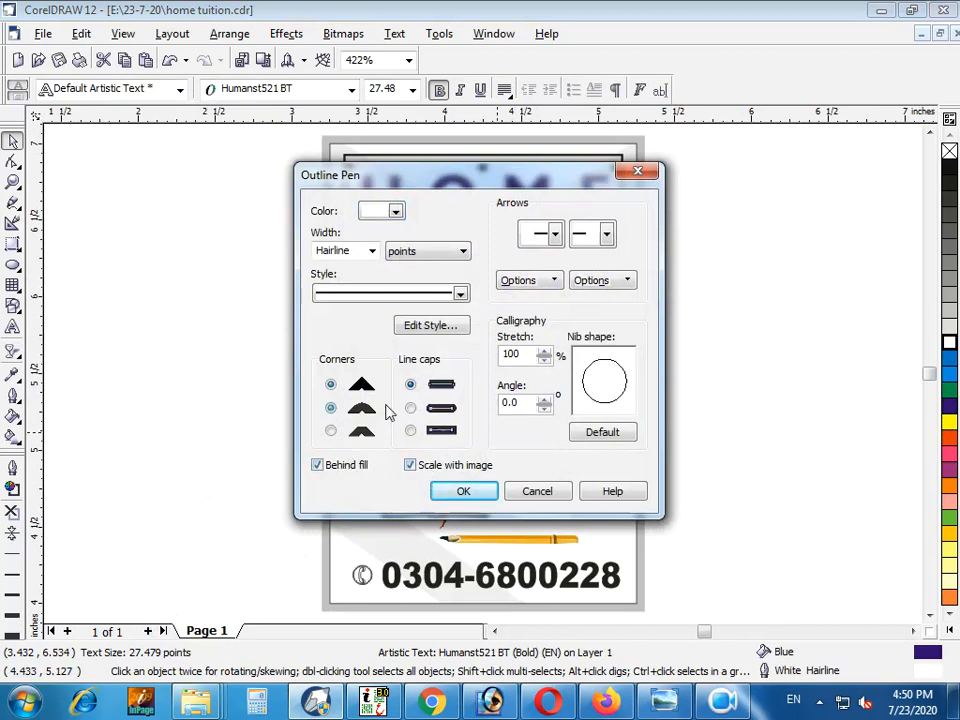
pyautogui.click(372, 254)
pyautogui.click(332, 313)
pyautogui.click(455, 490)
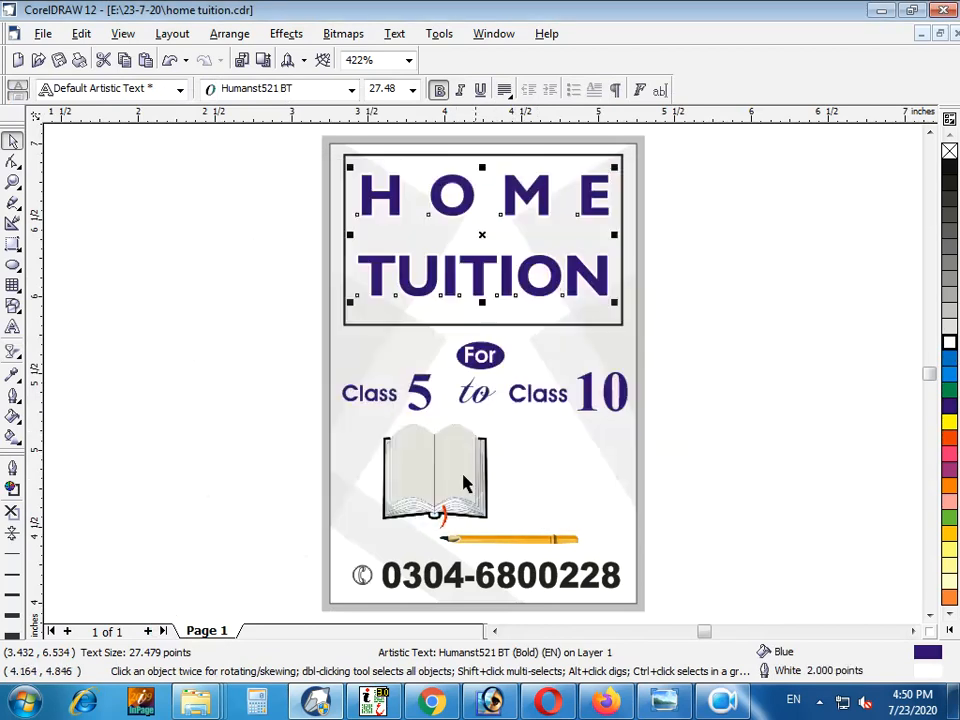
# Set the heading's white outline to 4 points and scale the text down to about 26.6 points
pyautogui.press('F2')
pyautogui.moveTo(707, 158); pyautogui.dragTo(318, 334)
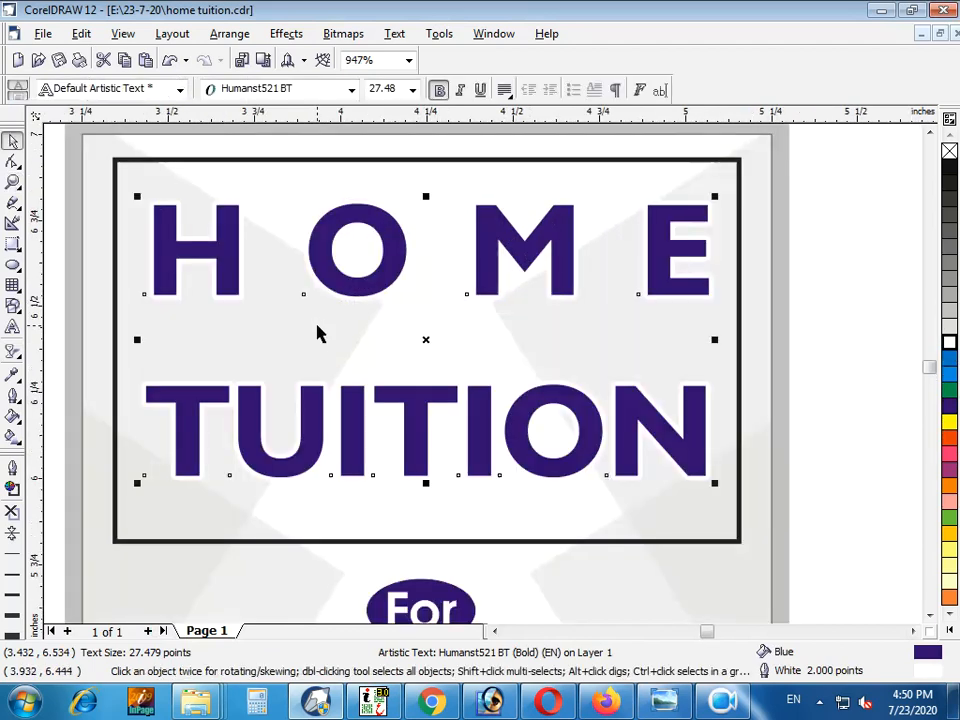
pyautogui.press('F12')
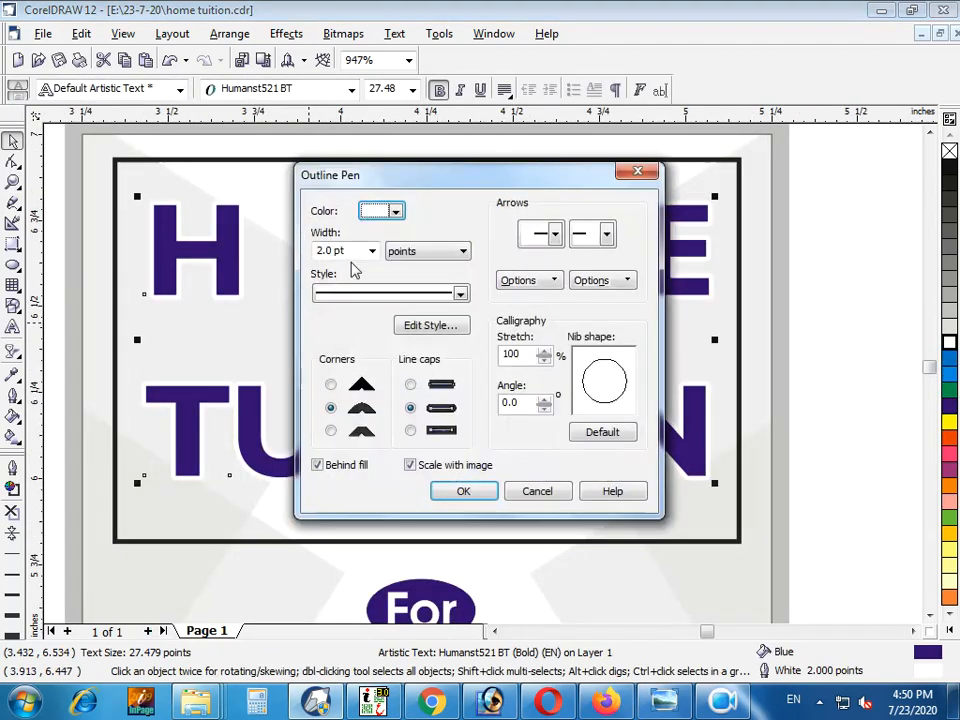
pyautogui.click(352, 251)
pyautogui.write('4')
pyautogui.press('Return')
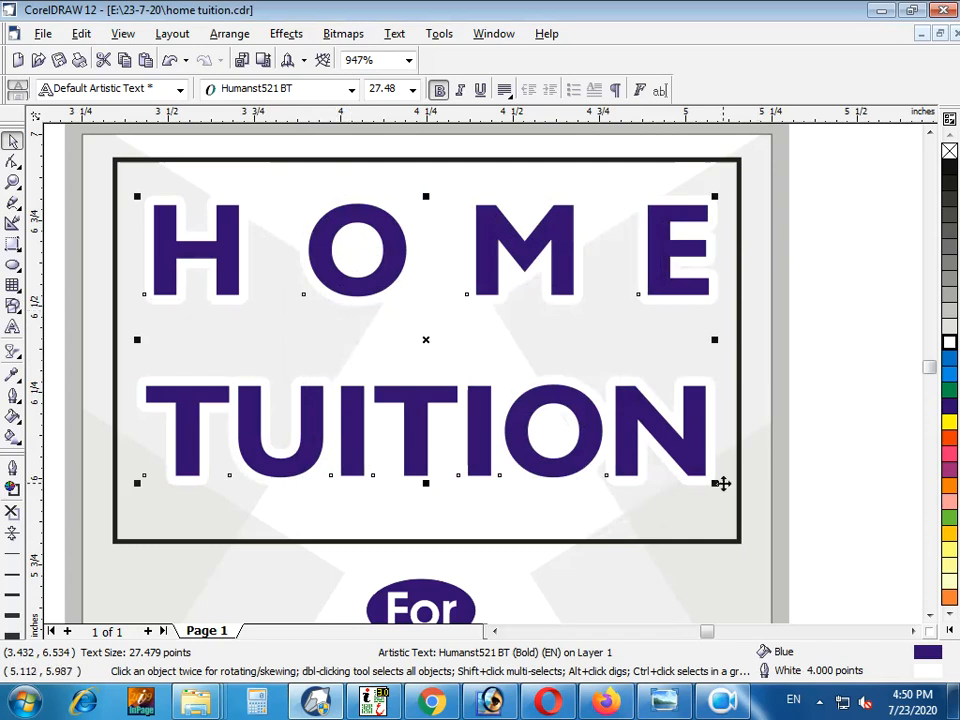
pyautogui.moveTo(716, 482); pyautogui.dragTo(701, 465)
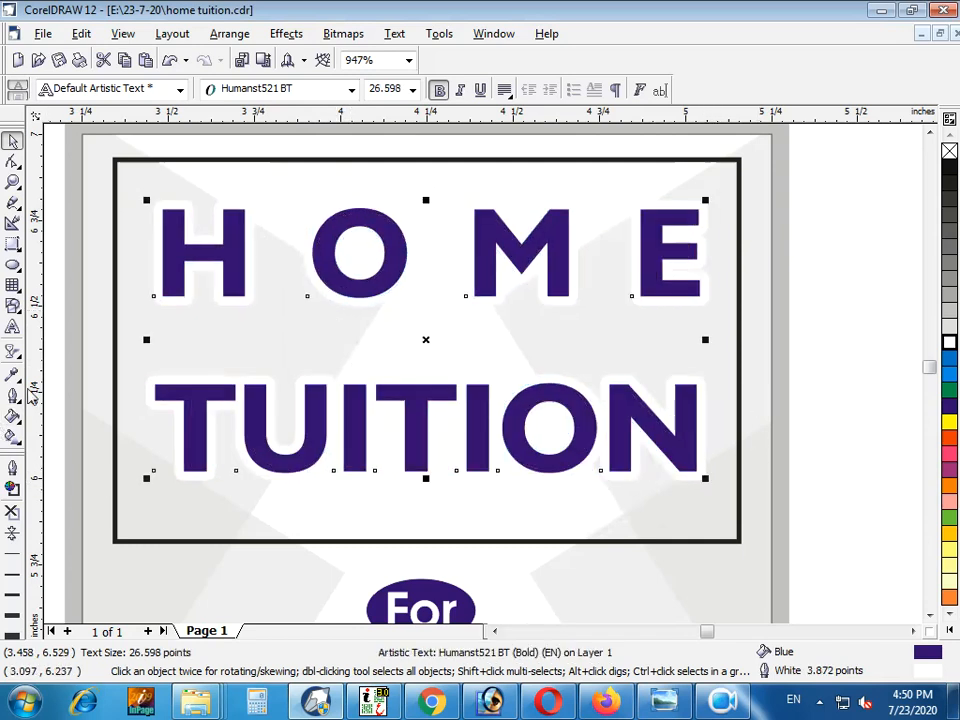
# Add a drop shadow to the heading with the Interactive Drop Shadow tool
pyautogui.click(12, 351)
pyautogui.click(12, 351)
pyautogui.click(160, 356)
pyautogui.moveTo(196, 318); pyautogui.dragTo(712, 346)
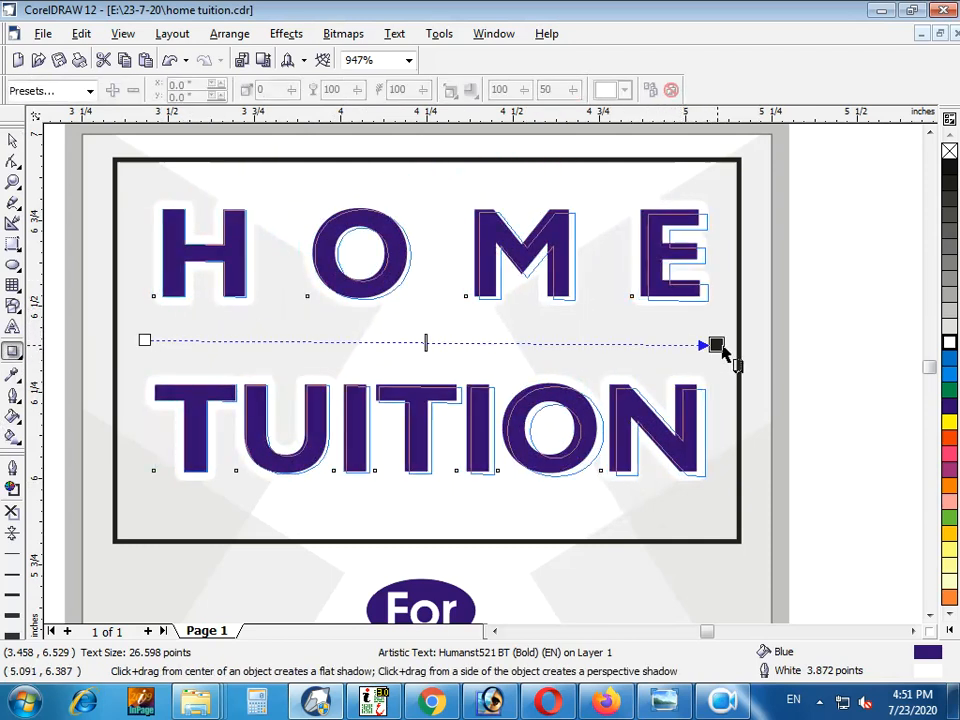
pyautogui.press('space')
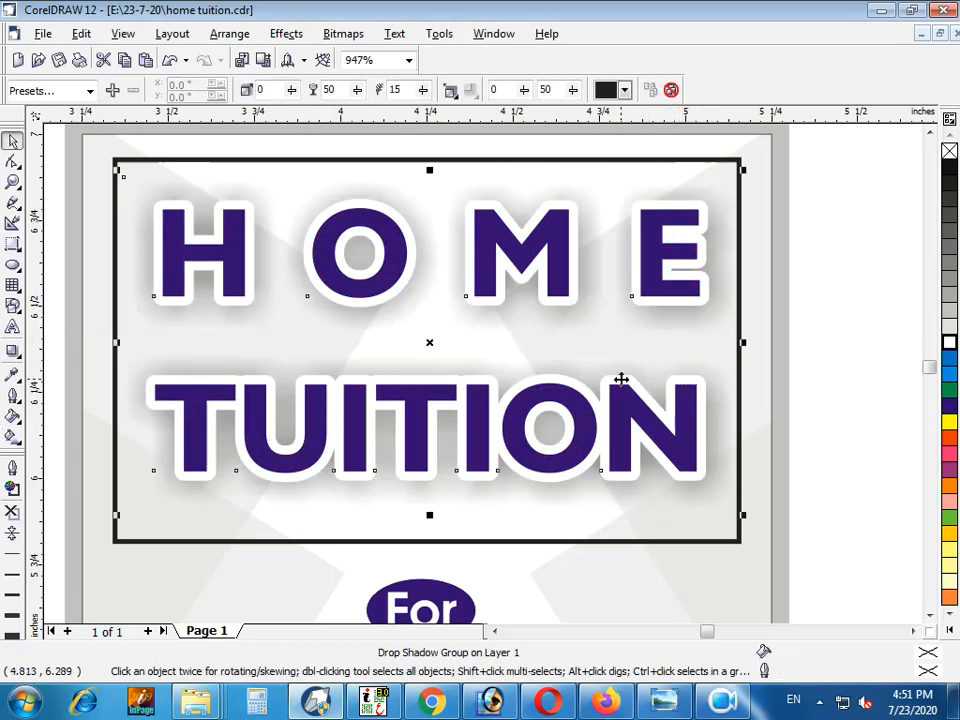
# Set the heading's drop shadow to opacity 35 and feathering 25
pyautogui.moveTo(340, 91); pyautogui.dragTo(283, 130)
pyautogui.write('3')
pyautogui.press('Return')
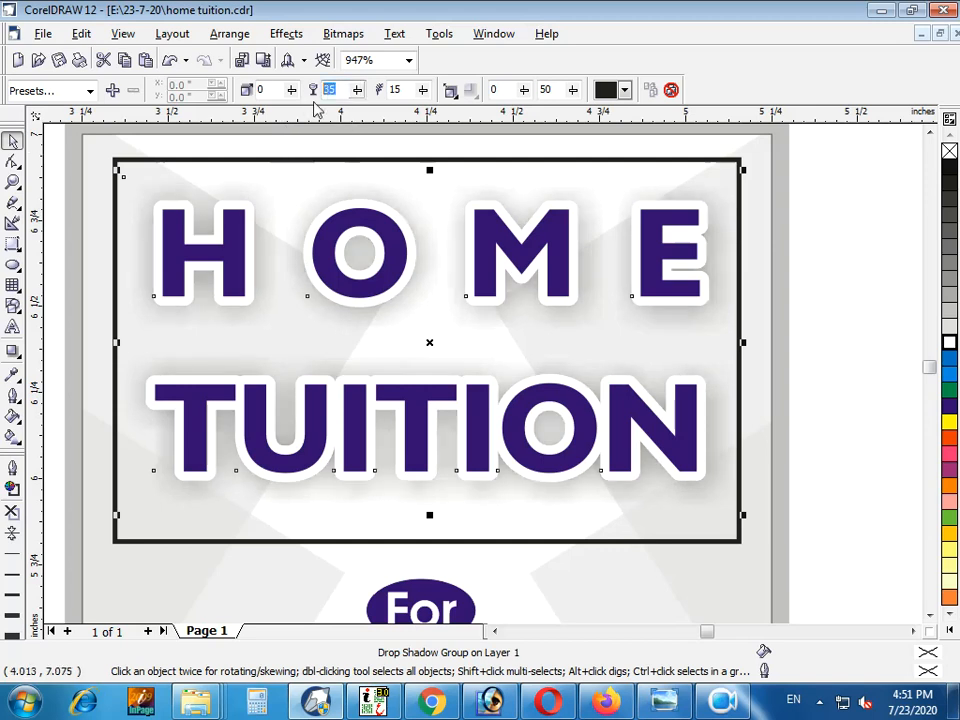
pyautogui.press('Return')
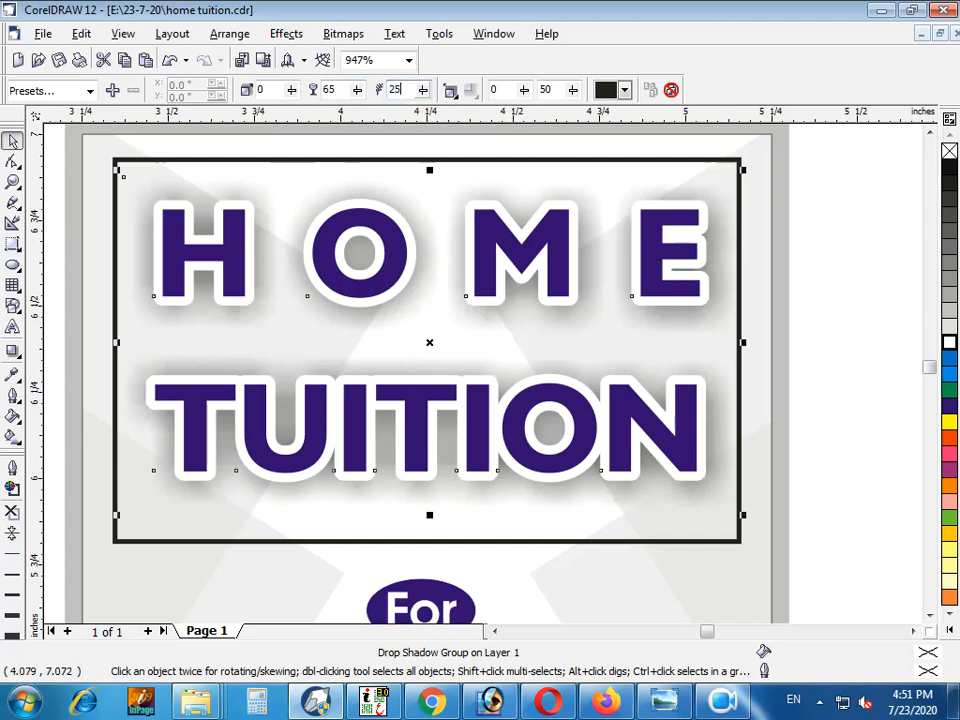
pyautogui.press('Return')
pyautogui.write('25')
pyautogui.press('Return')
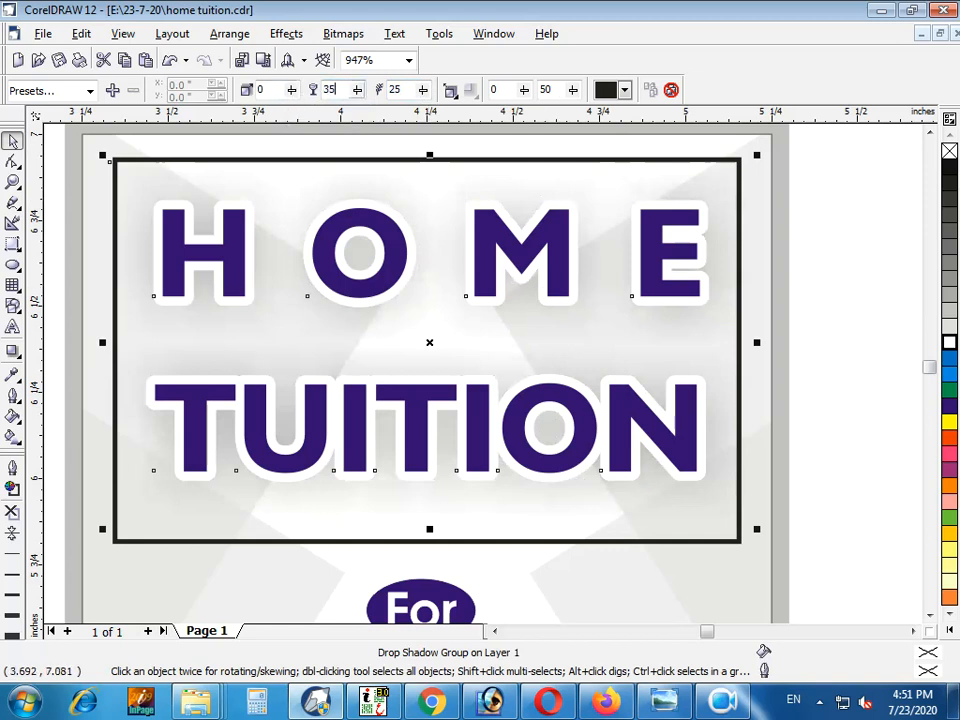
pyautogui.press('Return')
pyautogui.press('F4')
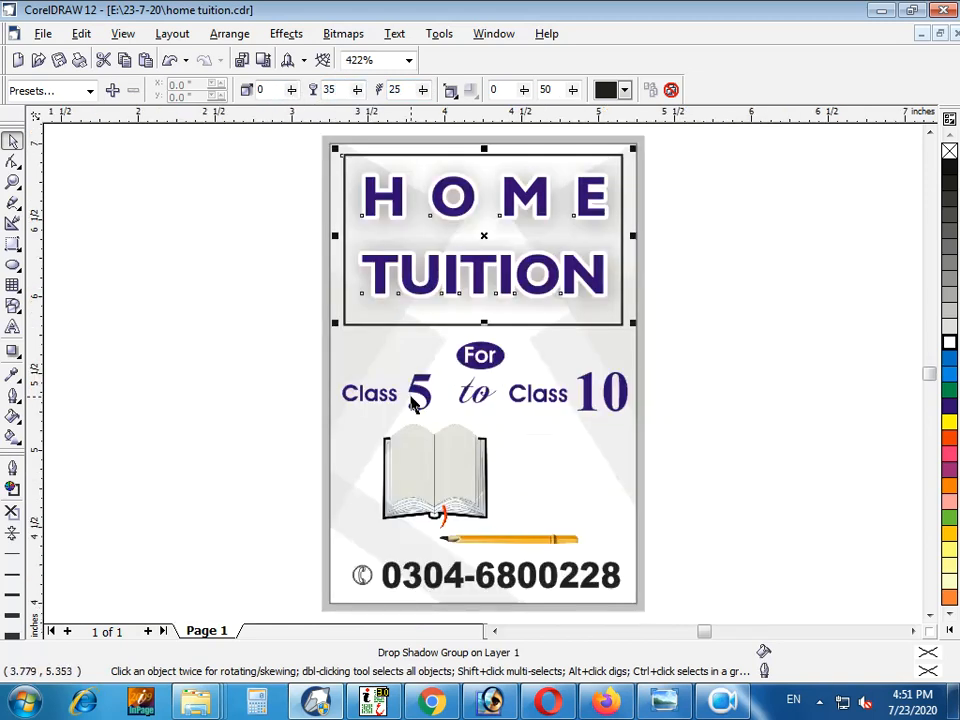
pyautogui.click(714, 289)
# Tighten the spacing between the two lines of the heading with the Shape tool
pyautogui.click(441, 199)
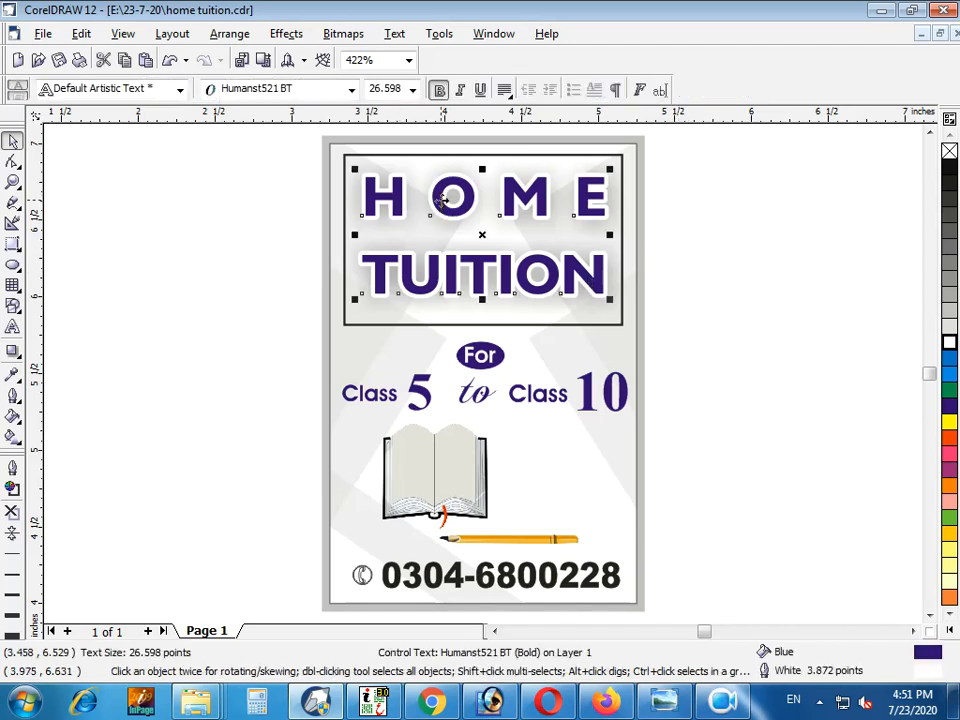
pyautogui.press('z')
pyautogui.moveTo(279, 150); pyautogui.dragTo(868, 334)
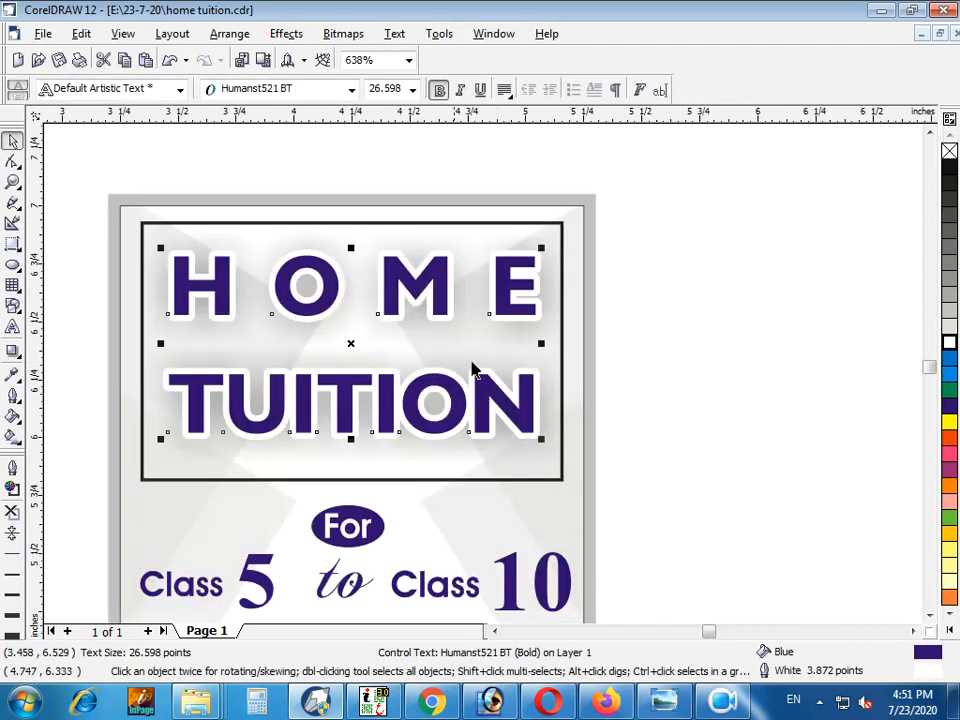
pyautogui.click(12, 165)
pyautogui.moveTo(160, 440); pyautogui.dragTo(160, 424)
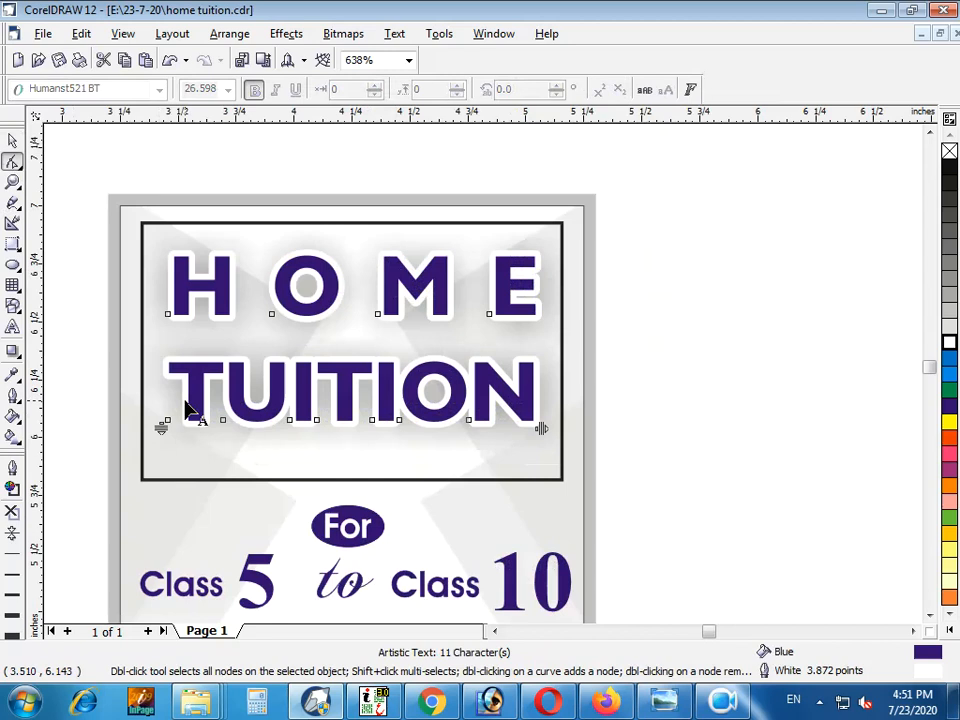
pyautogui.click(12, 142)
pyautogui.click(744, 315)
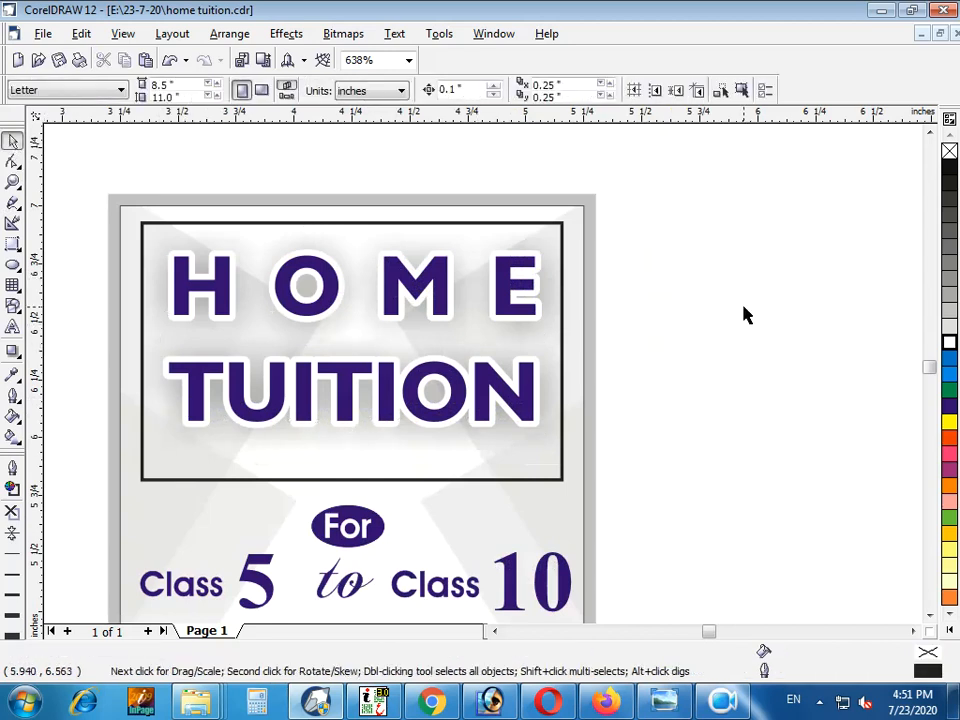
# Move the heading and its shadow down slightly inside the rectangular frame
pyautogui.moveTo(690, 199); pyautogui.dragTo(145, 470)
pyautogui.moveTo(258, 302); pyautogui.dragTo(258, 312)
pyautogui.press('Escape')
pyautogui.click(561, 250)
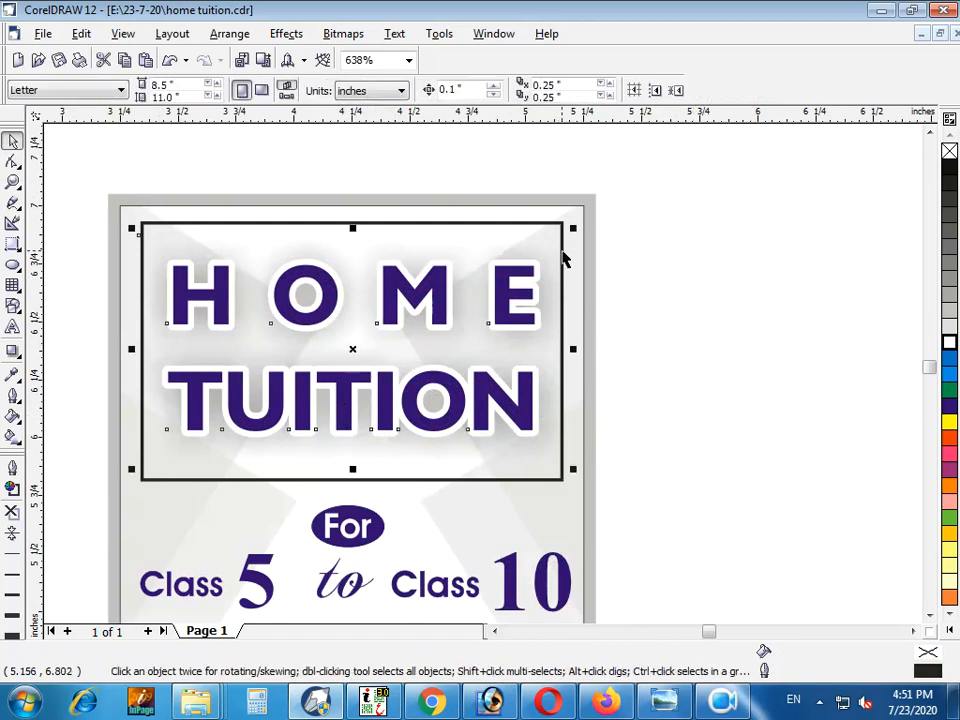
pyautogui.rightClick(948, 437)
pyautogui.click(759, 431)
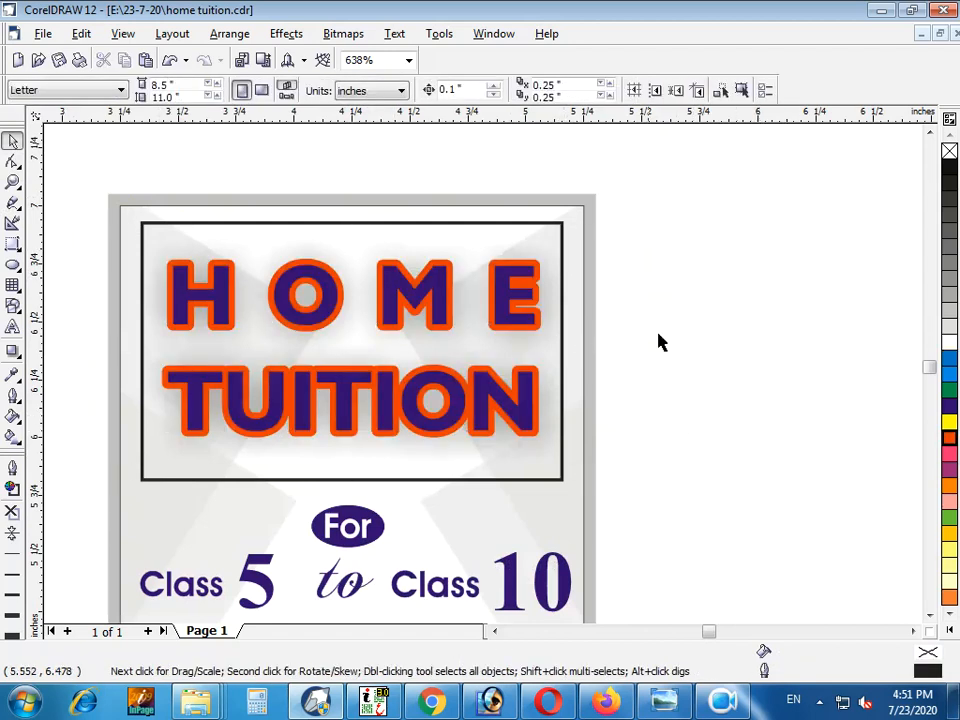
pyautogui.hotkey('ctrl', 'z')
# Change the outline colour of the rectangular frame around the heading to red
pyautogui.click(329, 223)
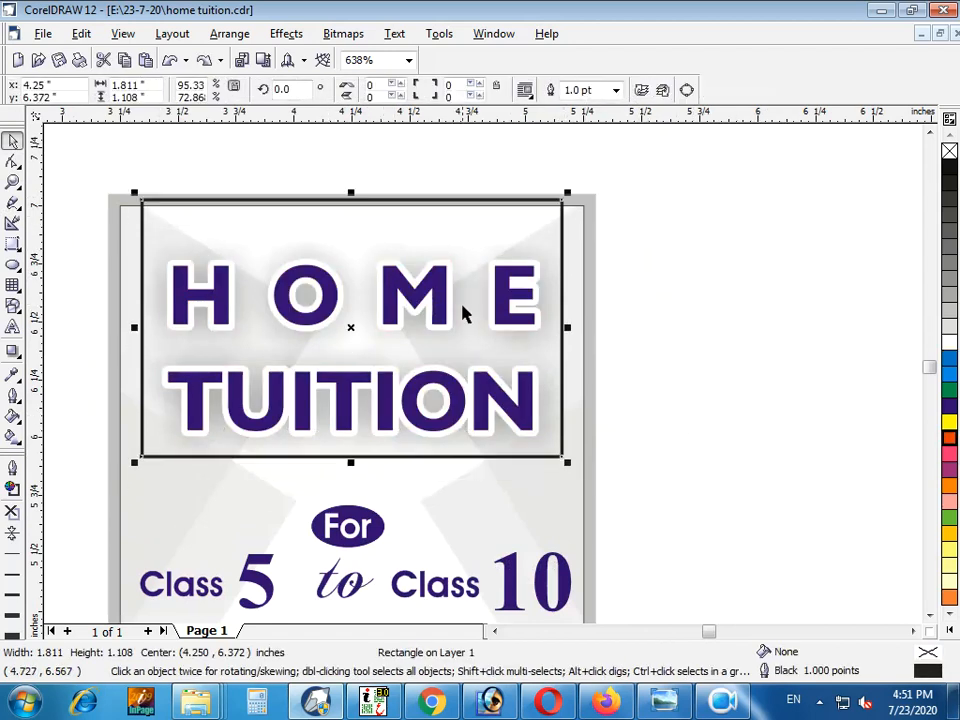
pyautogui.rightClick(949, 440)
pyautogui.scroll(-1, 758, 358)
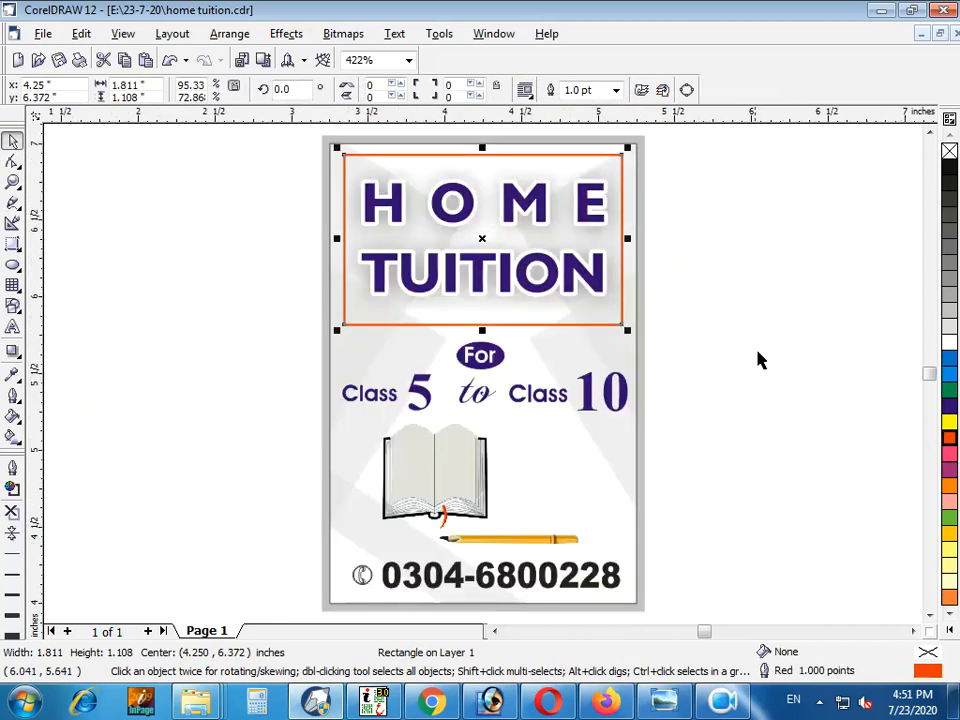
pyautogui.click(757, 343)
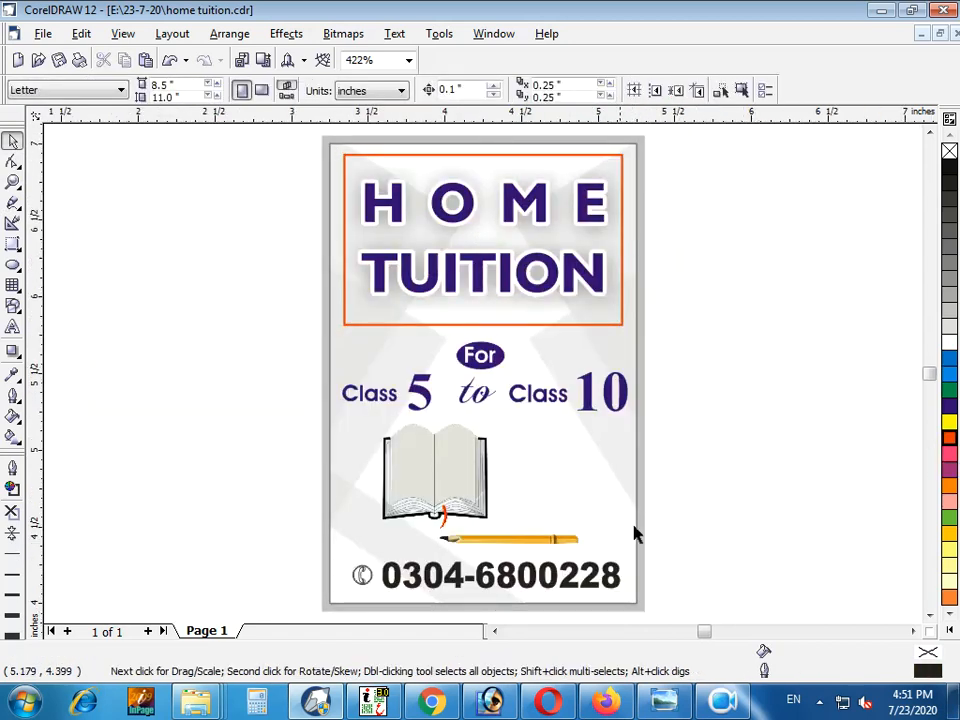
# Recolour the phone number text and the telephone icon beside it blue
pyautogui.click(568, 573)
pyautogui.press('F2')
pyautogui.moveTo(748, 548); pyautogui.dragTo(205, 678)
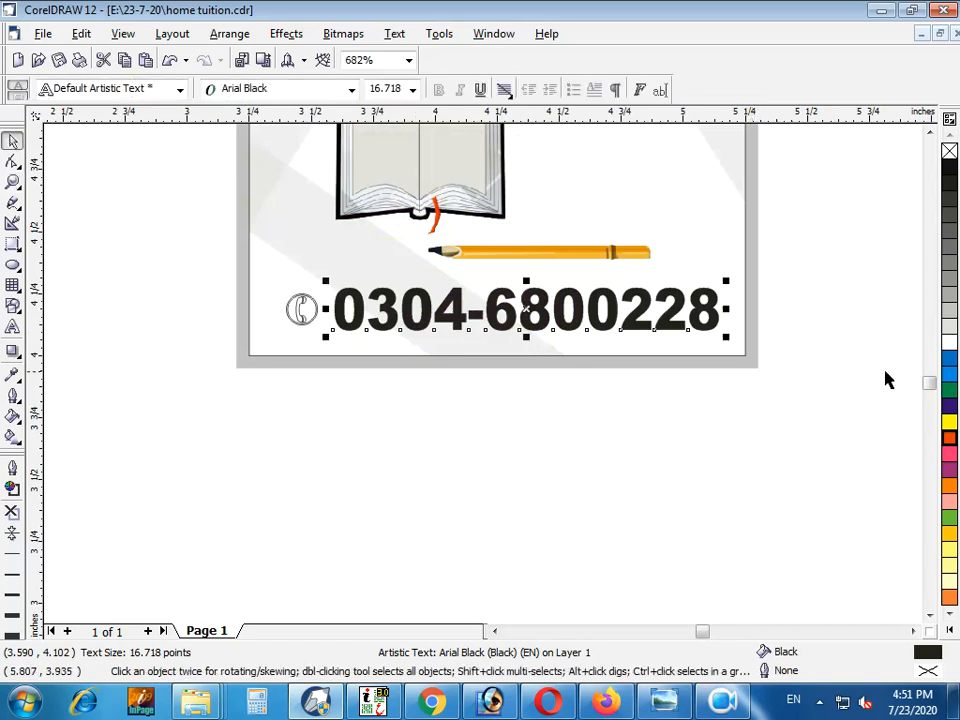
pyautogui.click(949, 405)
pyautogui.click(301, 310)
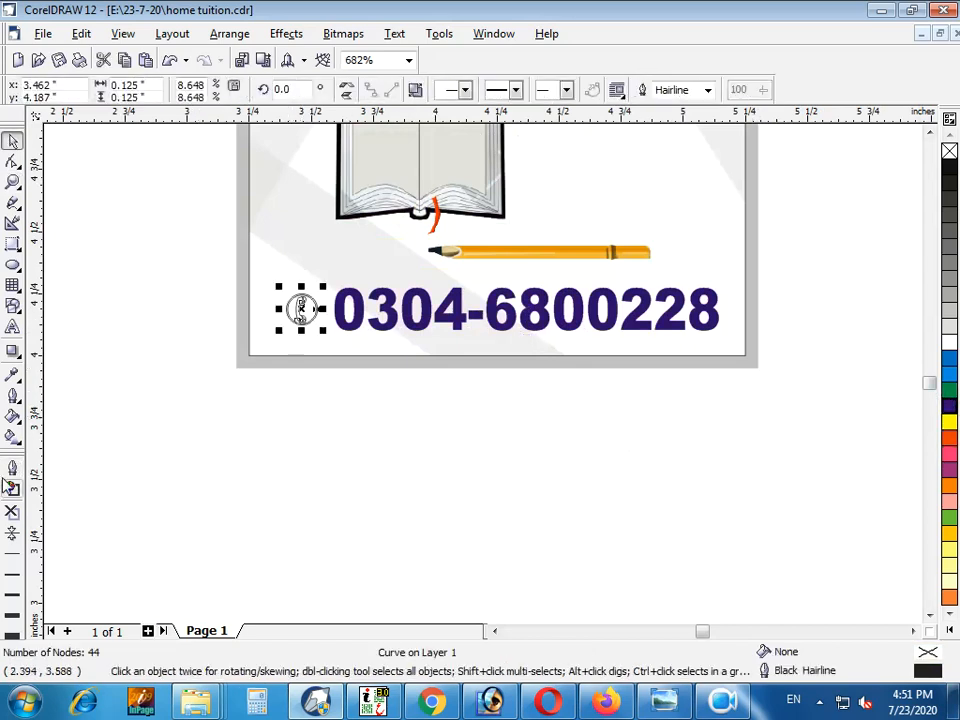
pyautogui.click(949, 405)
pyautogui.click(416, 508)
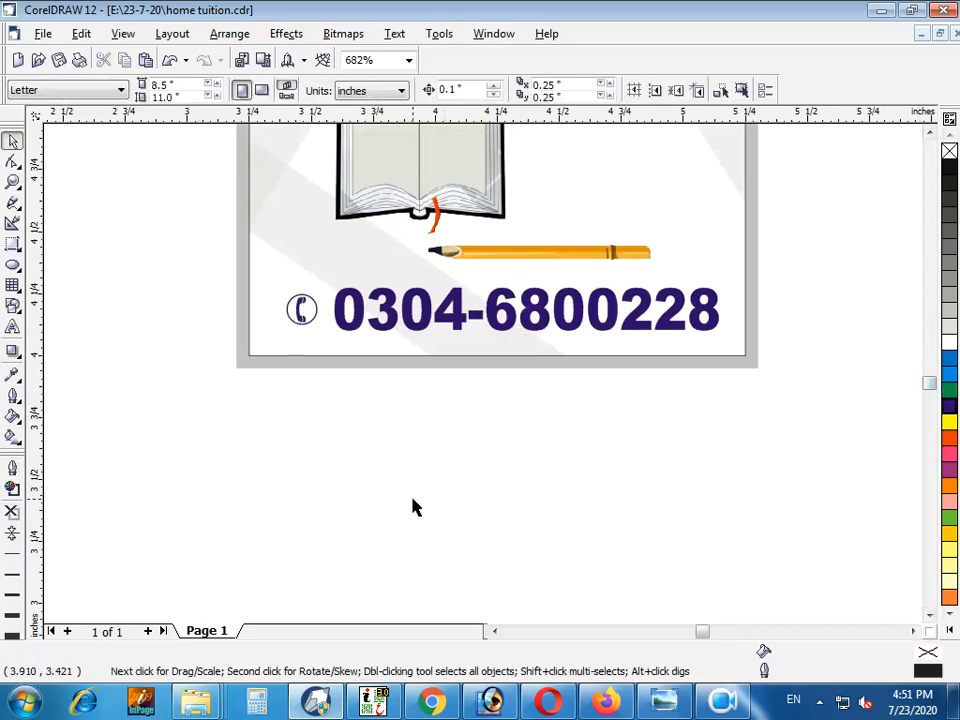
# Shrink the book and pencil image to about 1.25 by 0.77 inches and shift it slightly right
pyautogui.press('F3')
pyautogui.click(469, 505)
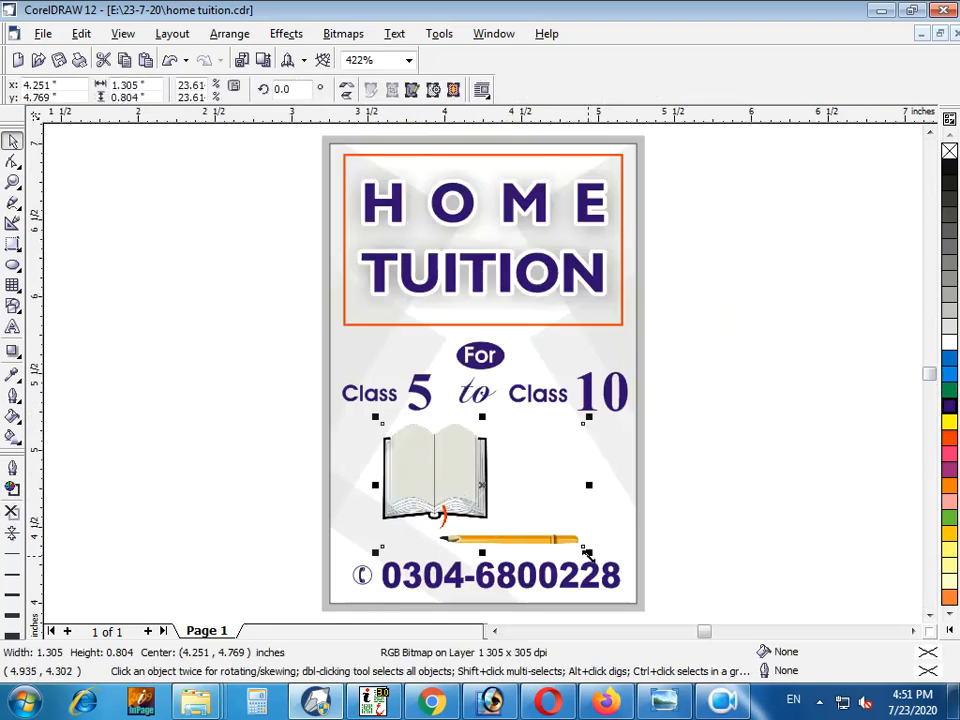
pyautogui.moveTo(589, 555); pyautogui.dragTo(576, 546)
pyautogui.moveTo(440, 490); pyautogui.dragTo(456, 490)
pyautogui.press('F2')
pyautogui.moveTo(731, 390); pyautogui.dragTo(171, 573)
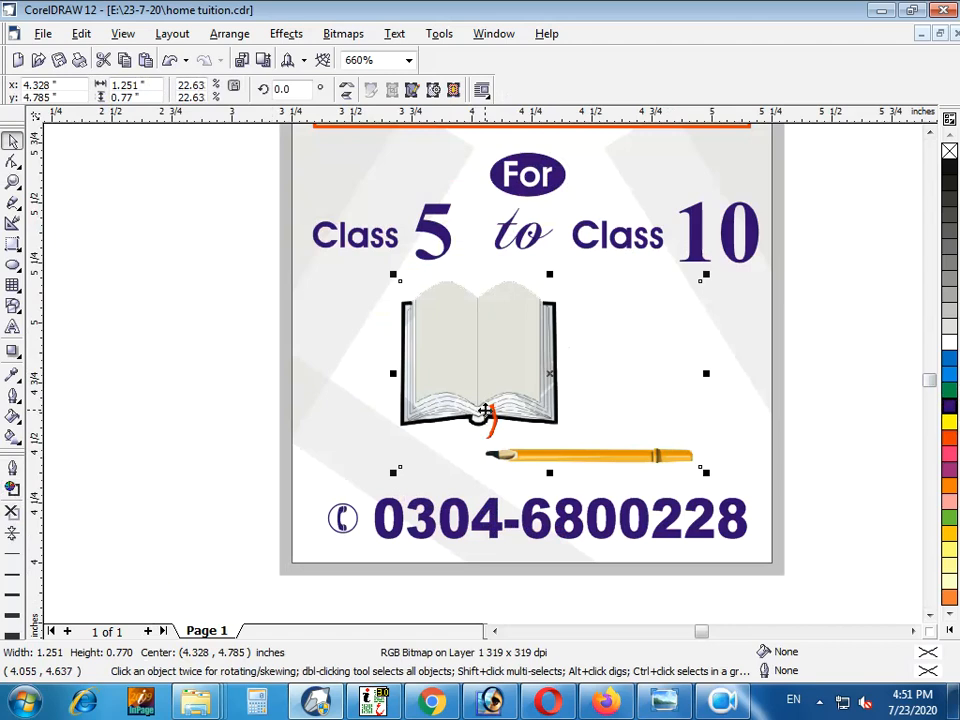
# Shrink the book and pencil image to about 1.23 by 0.76 inches and give it a bright blue drop shadow
pyautogui.moveTo(706, 473); pyautogui.dragTo(703, 468)
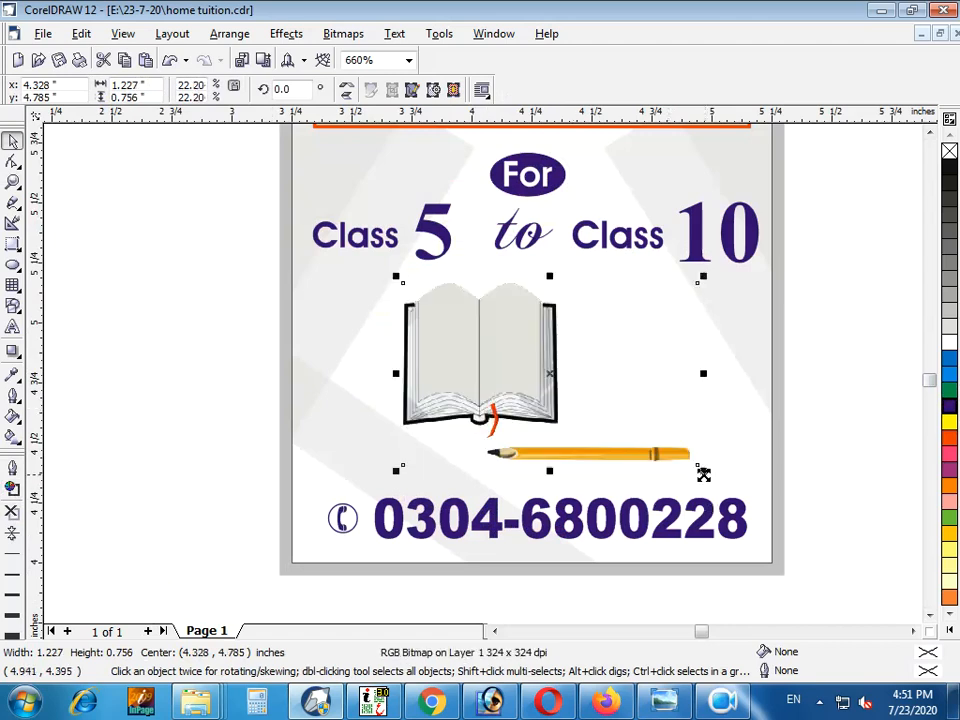
pyautogui.click(12, 351)
pyautogui.moveTo(390, 360); pyautogui.dragTo(702, 381)
pyautogui.click(624, 90)
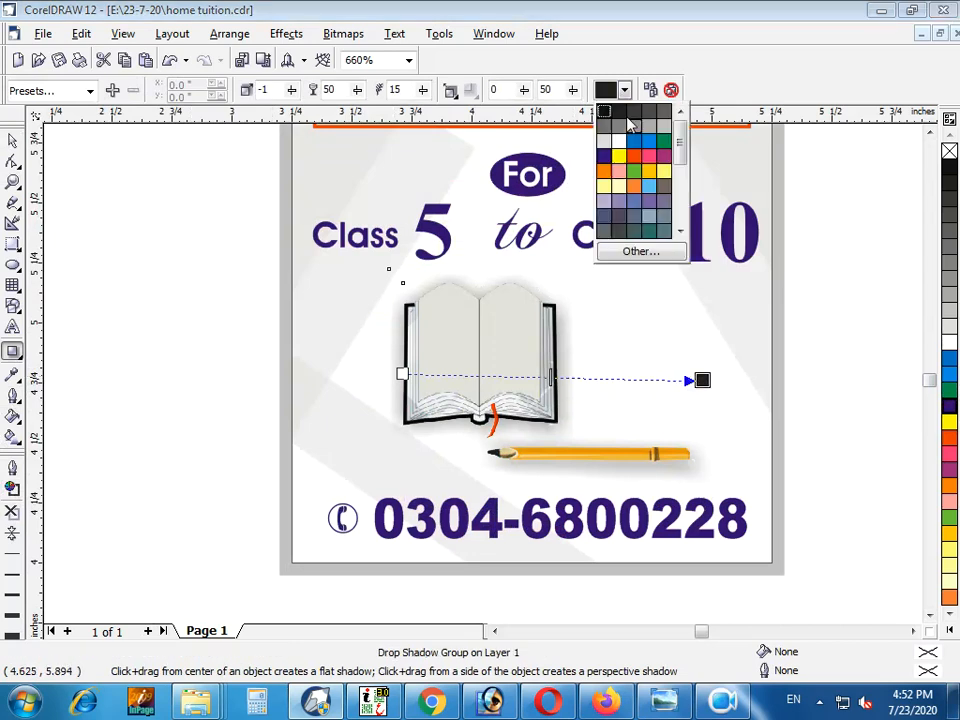
pyautogui.click(650, 142)
pyautogui.press('space')
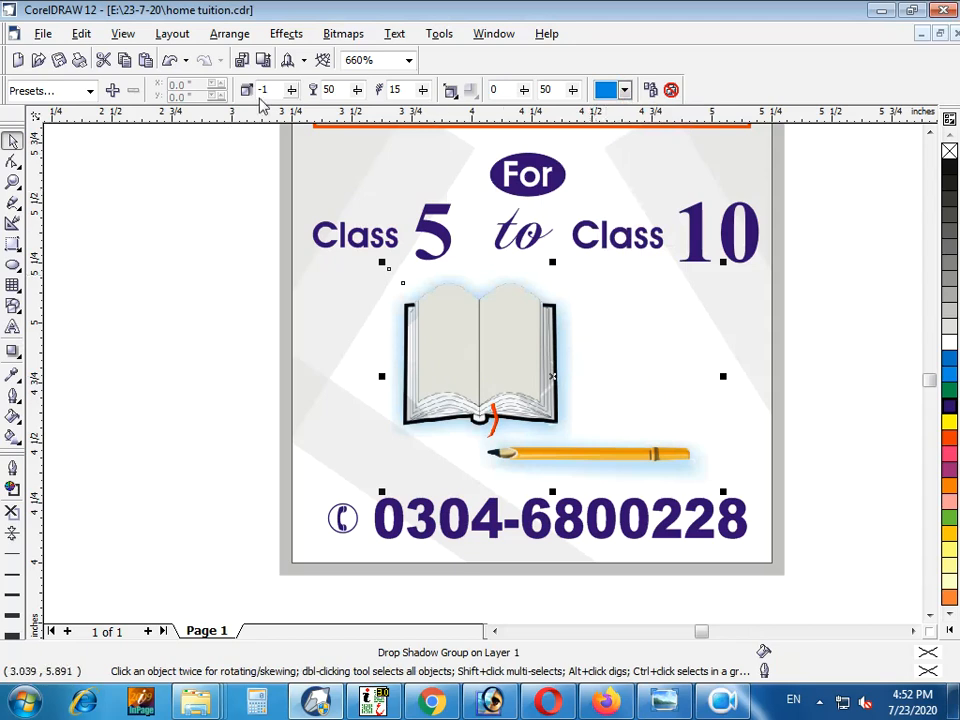
# Set the image's drop shadow opacity to 75 and its feathering to 10
pyautogui.doubleClick(334, 90)
pyautogui.press('Return')
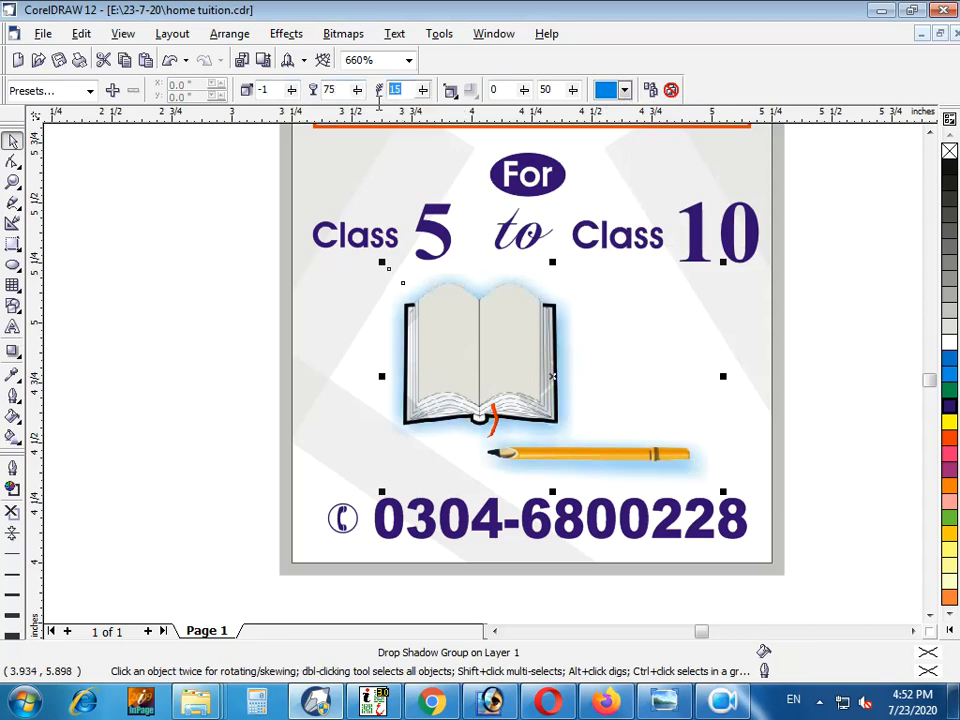
pyautogui.write('25')
pyautogui.press('Return')
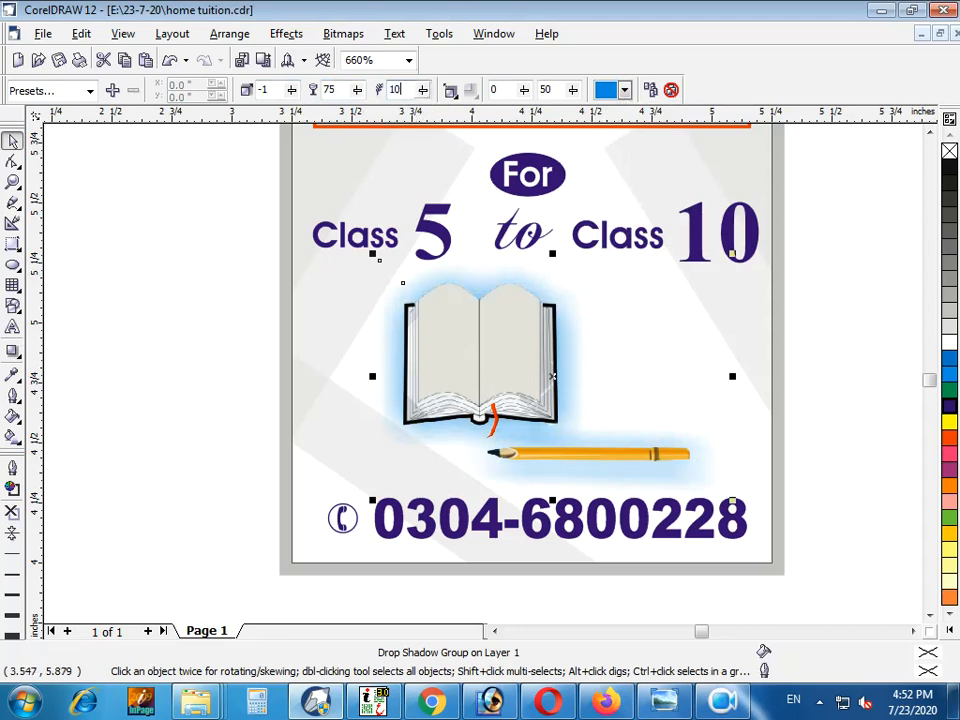
pyautogui.press('Return')
pyautogui.hotkey('shift', 'F4')
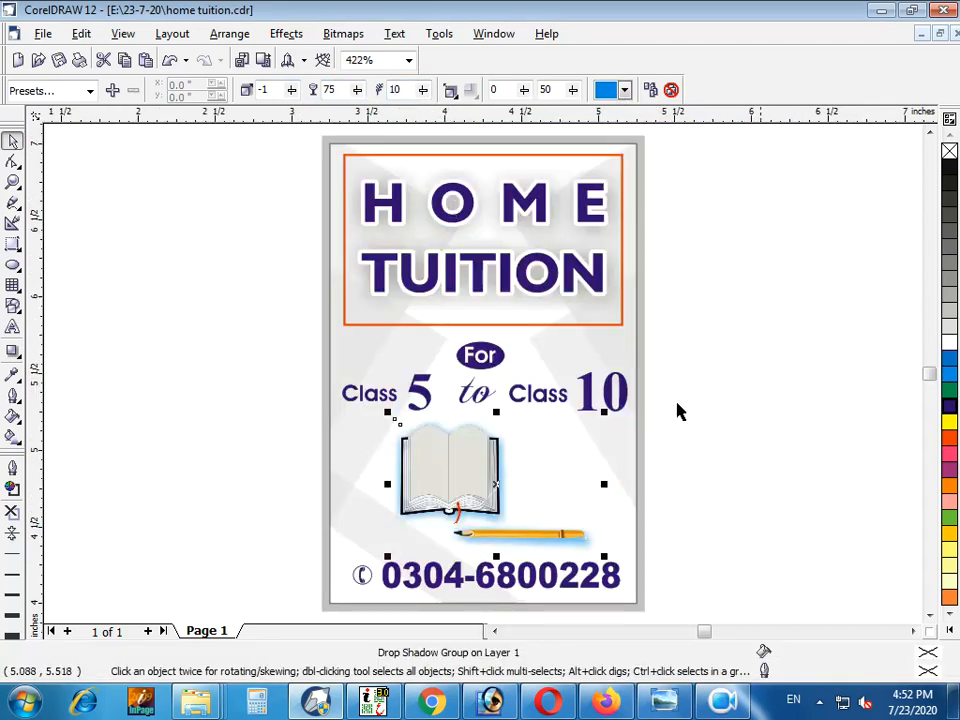
# Copy the outline pen, outline colour and fill from the HOME TUITION heading to all the class range text
pyautogui.click(738, 455)
pyautogui.moveTo(681, 358); pyautogui.dragTo(300, 441)
pyautogui.hotkey('alt', 'e')
pyautogui.press('m')
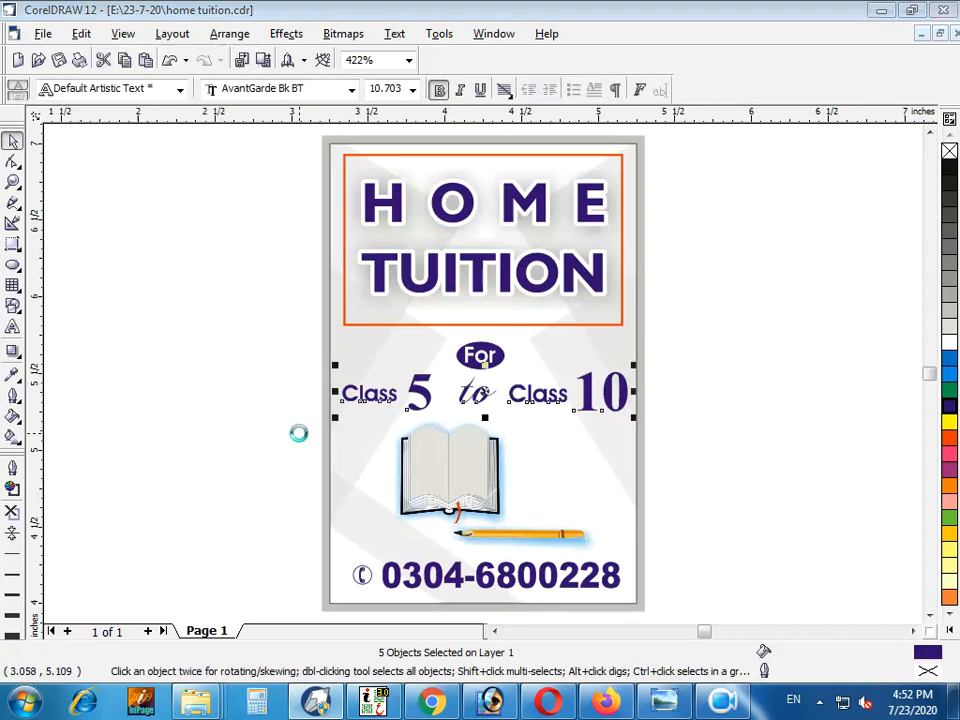
pyautogui.click(334, 333)
pyautogui.click(340, 316)
pyautogui.click(341, 298)
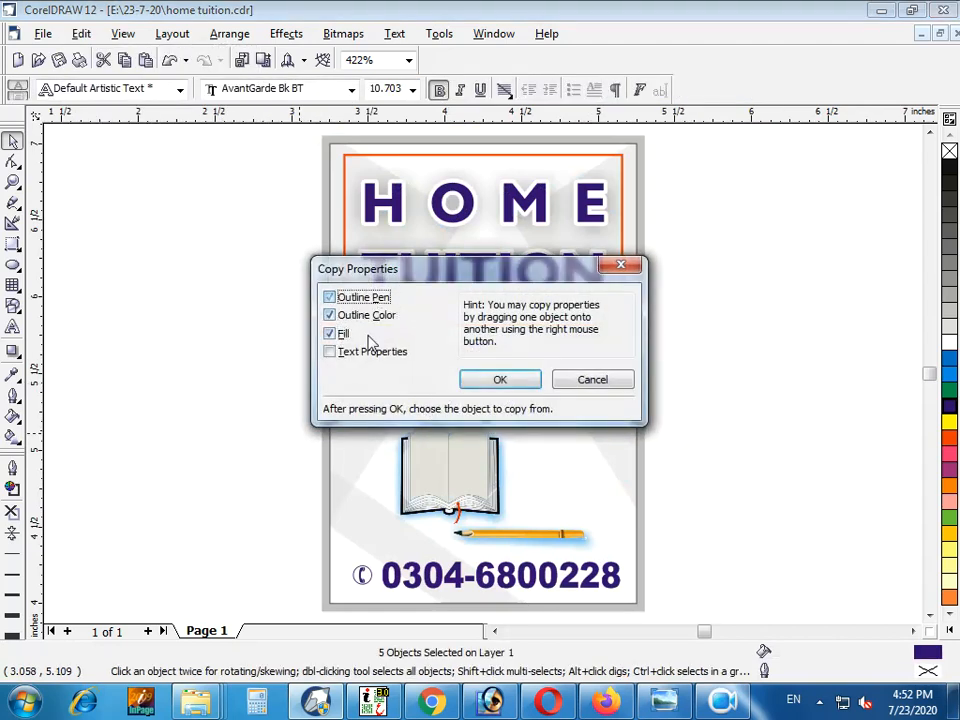
pyautogui.click(499, 379)
pyautogui.click(403, 197)
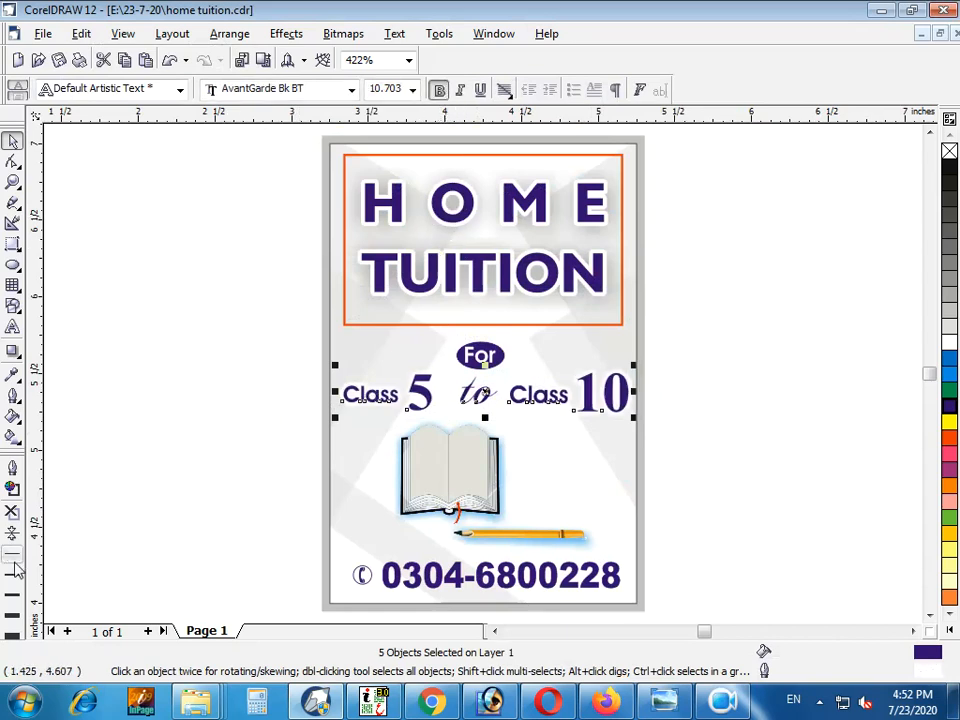
# Recolour the script word "to" between the two class labels black
pyautogui.press('z')
pyautogui.moveTo(772, 329); pyautogui.dragTo(242, 484)
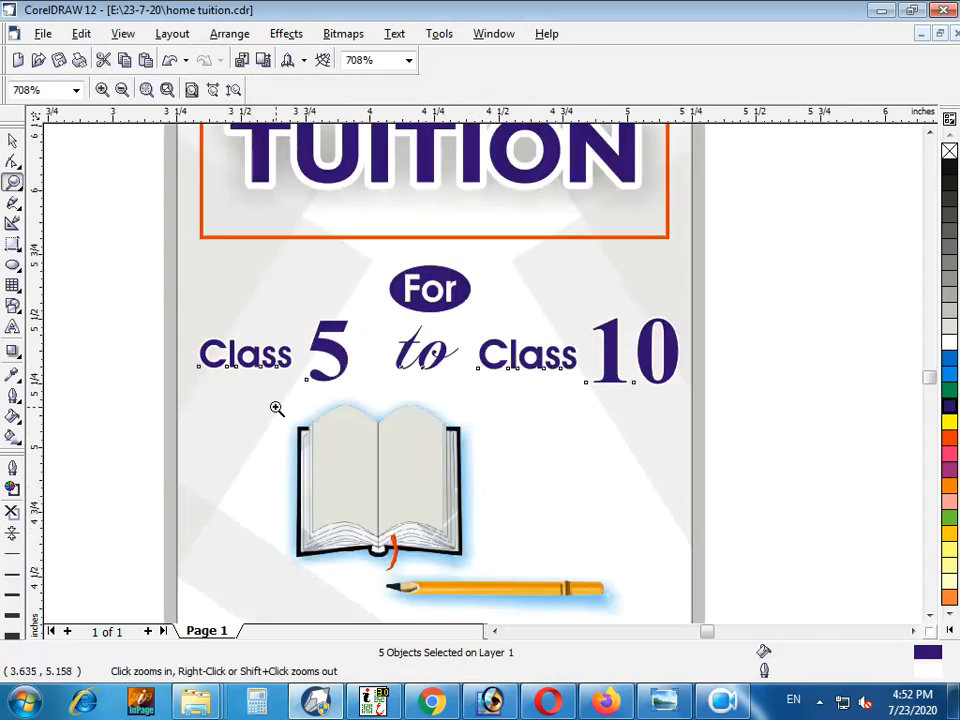
pyautogui.press('space')
pyautogui.click(433, 362)
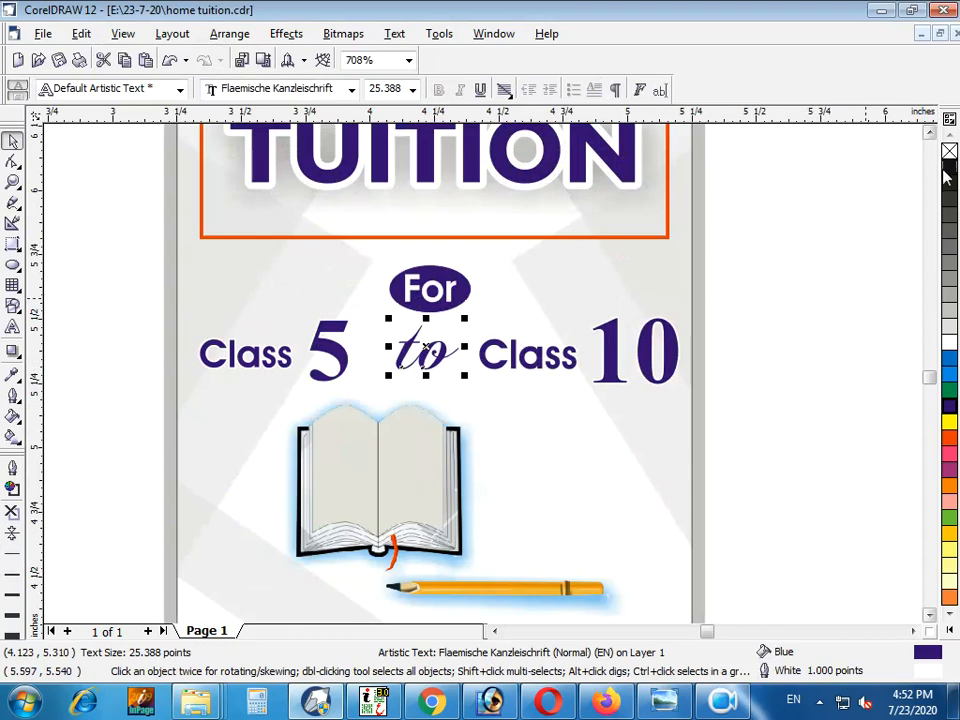
pyautogui.click(834, 369)
pyautogui.hotkey('shift', 'F4')
# Move the For text and its oval slightly up and left, closer to the red frame
pyautogui.moveTo(703, 317); pyautogui.dragTo(477, 351)
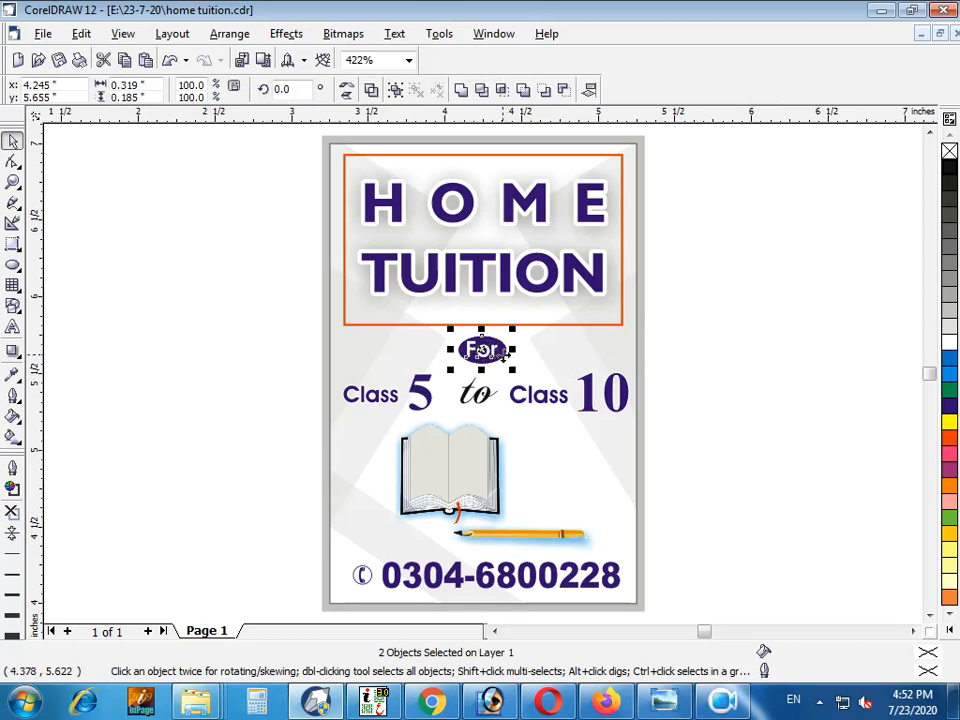
pyautogui.click(490, 354)
pyautogui.click(706, 498)
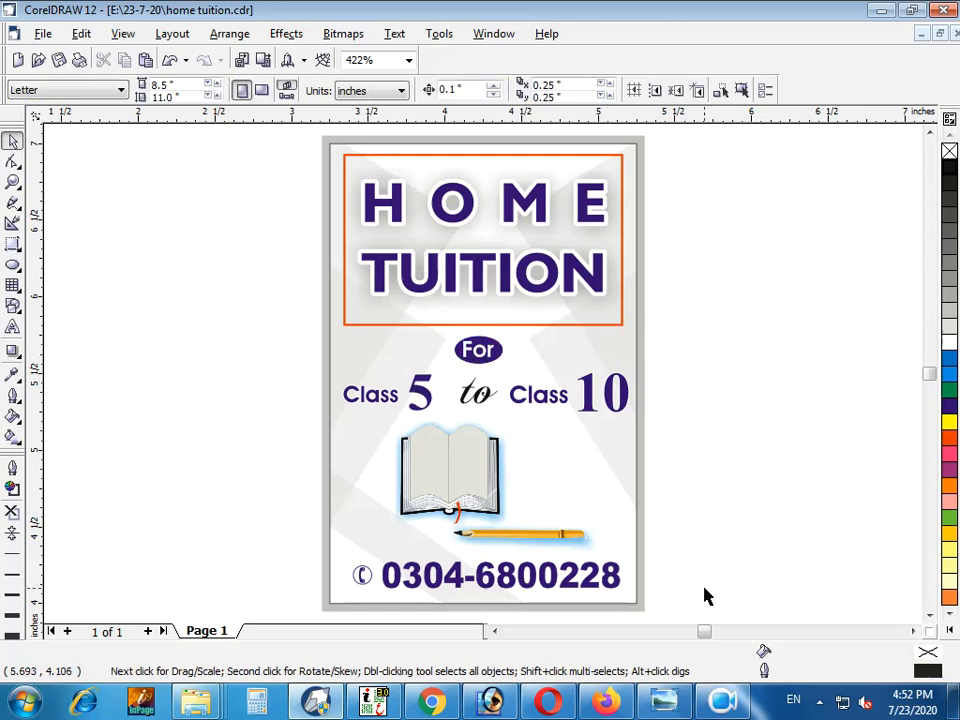
# Remove the outline from the 2 by 3 inch background rectangle of the card
pyautogui.click(637, 521)
pyautogui.click(635, 521)
pyautogui.click(69, 510)
pyautogui.click(356, 447)
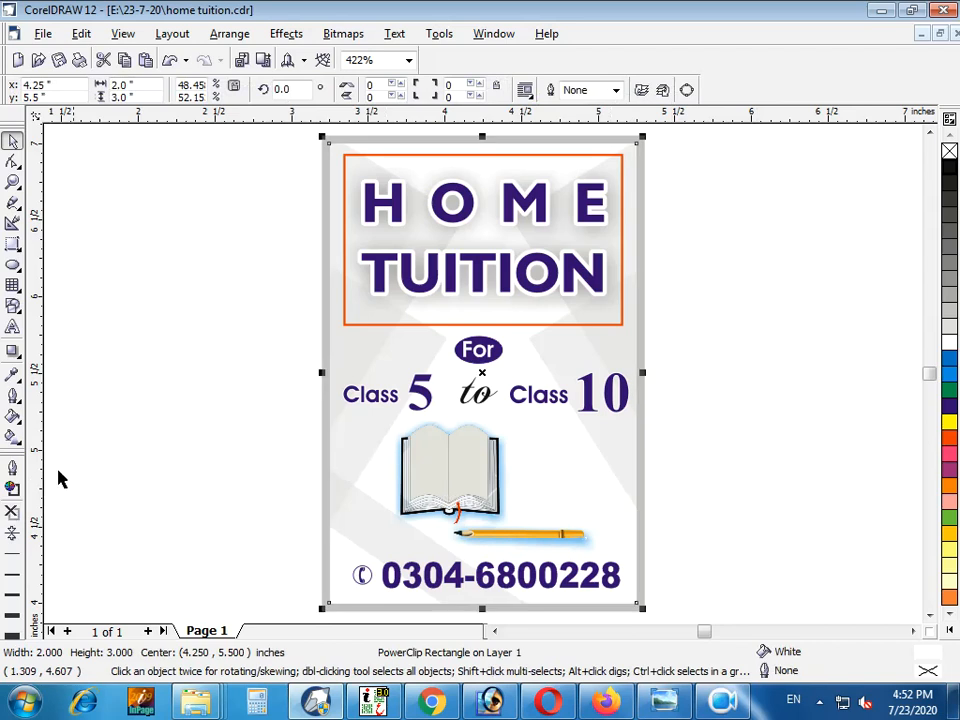
pyautogui.click(137, 418)
# Try to save the drawing under its current file name
pyautogui.hotkey('ctrl', 's')
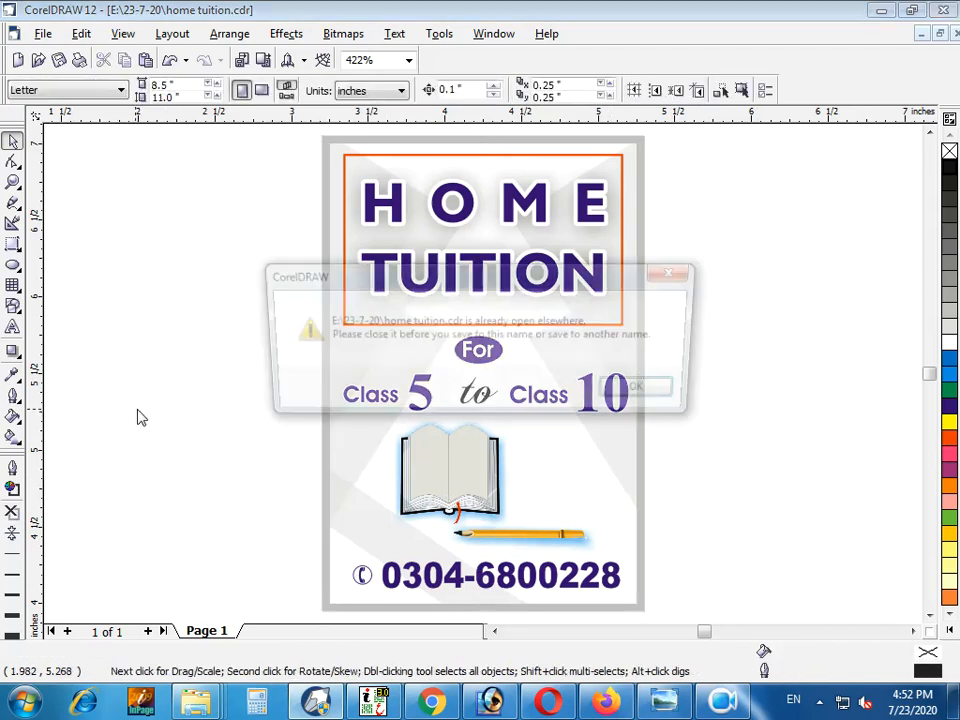
pyautogui.click(640, 396)
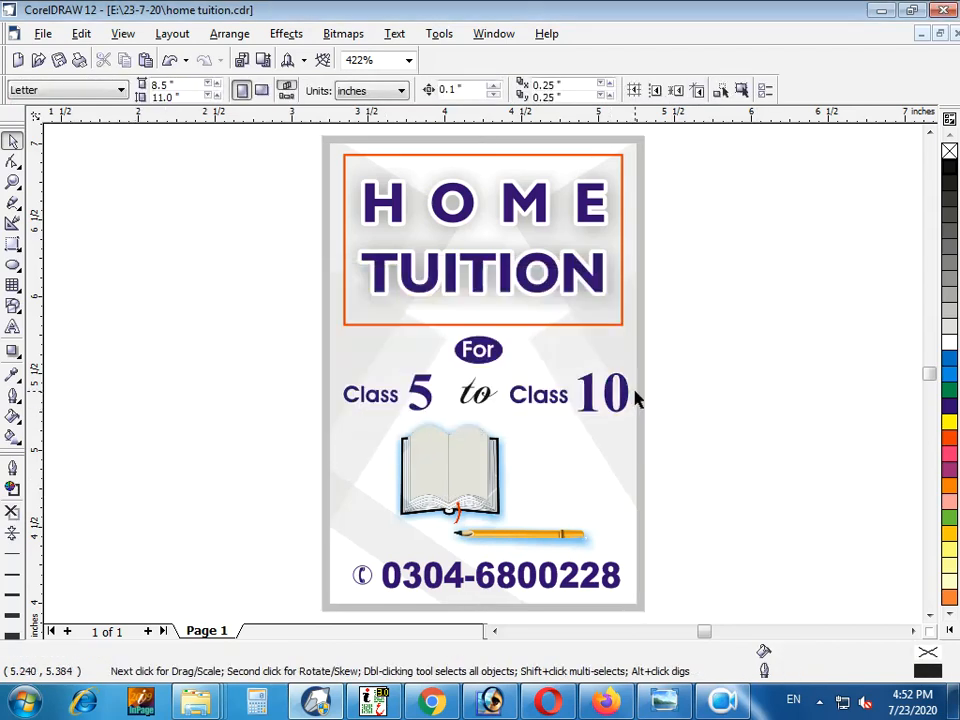
pyautogui.click(486, 412)
pyautogui.click(814, 439)
pyautogui.moveTo(760, 632)
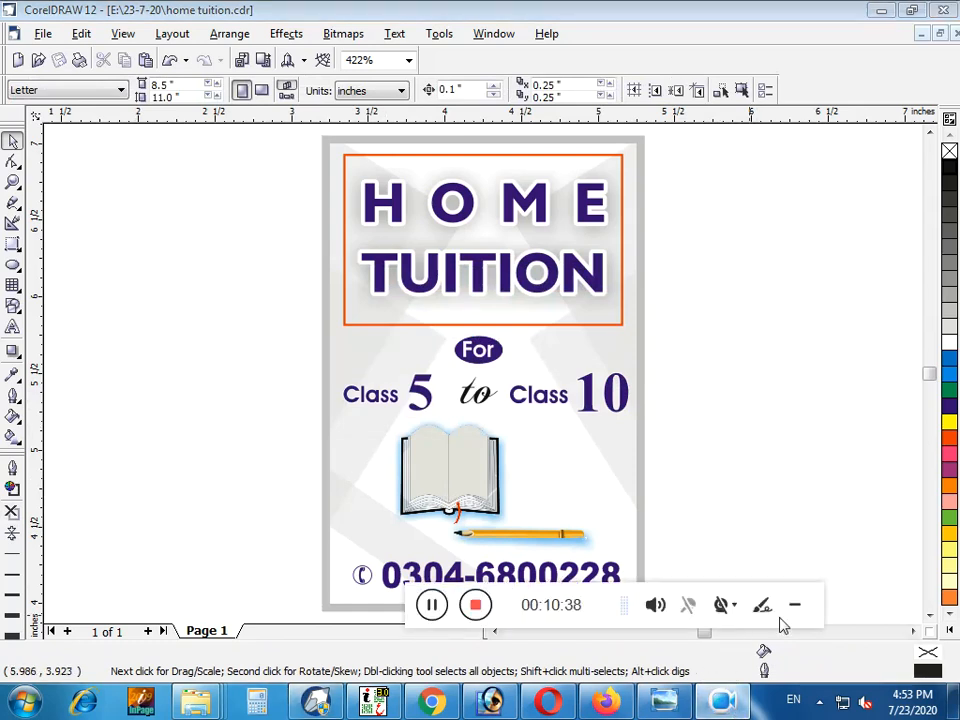